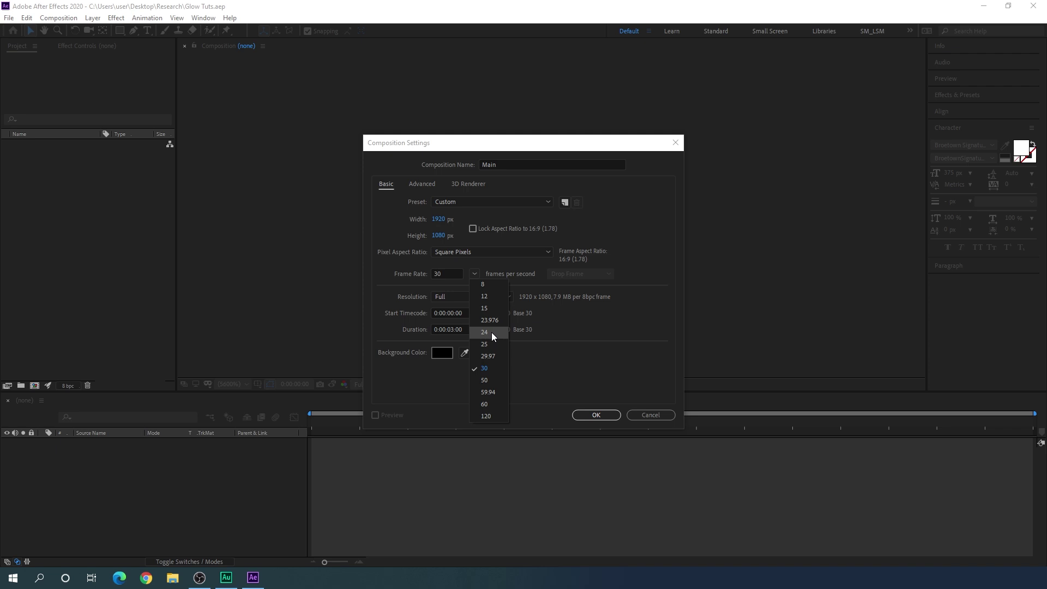
Create the Main composition with a frame rate of 30 fps and a gray background color
click(492, 368)
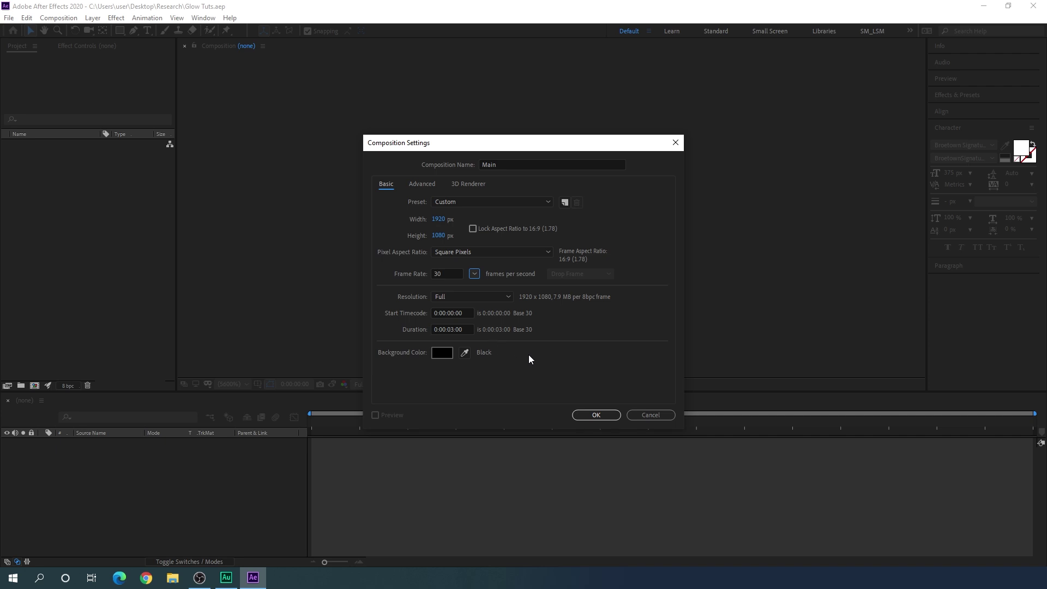
click(442, 352)
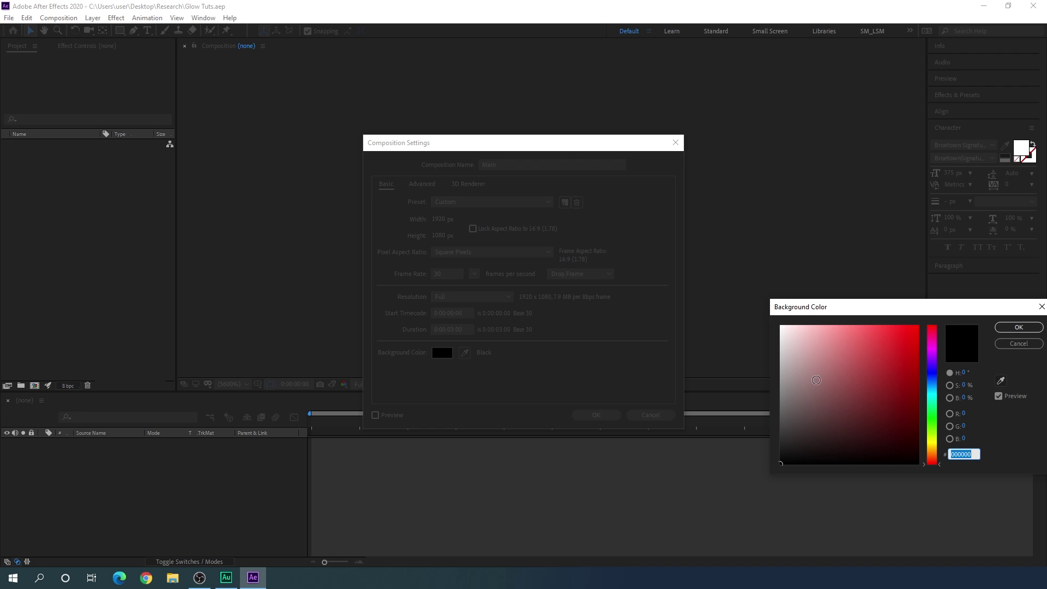
click(781, 411)
click(1019, 327)
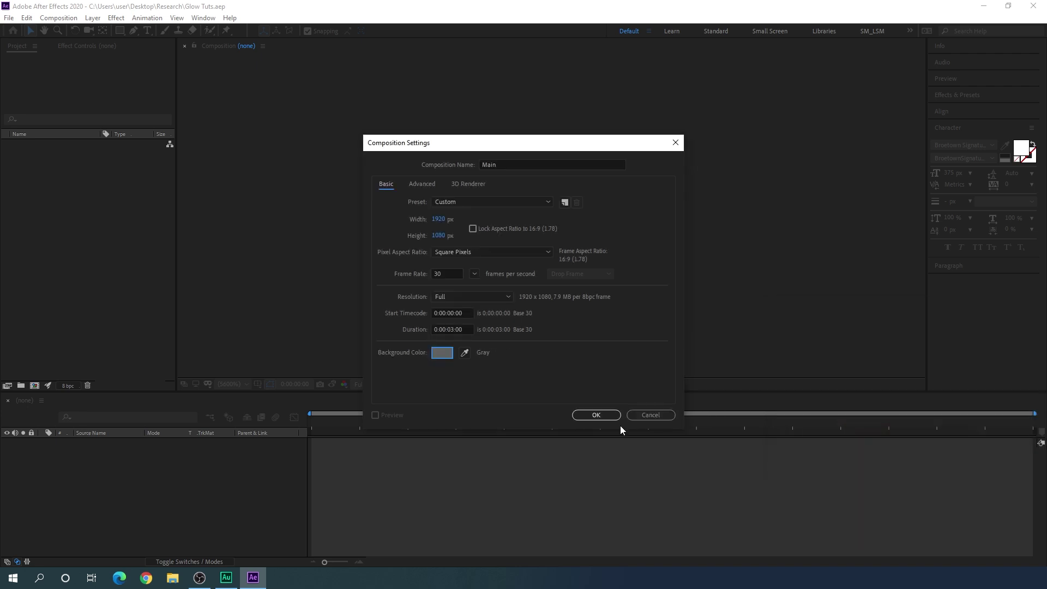
click(593, 416)
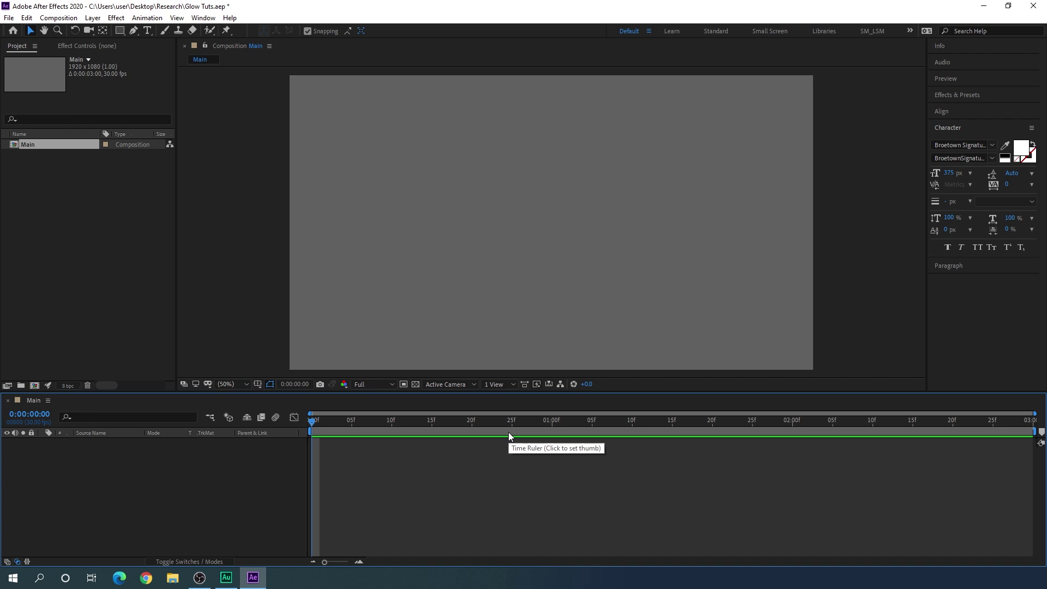
Add a full-size black solid layer named Black BG to the Main composition
click(92, 18)
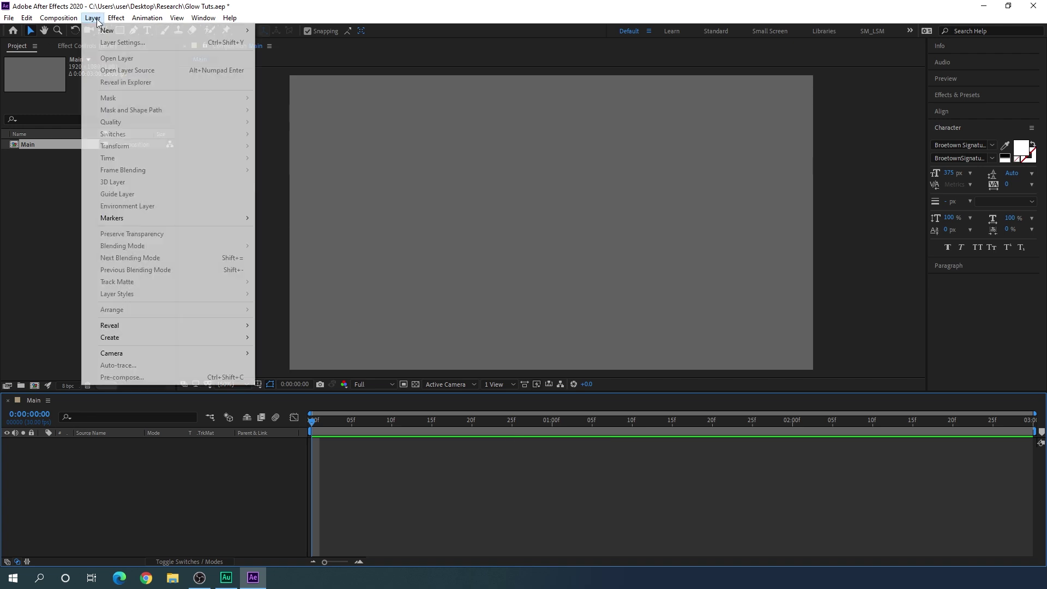
mouse_move(104, 32)
click(322, 43)
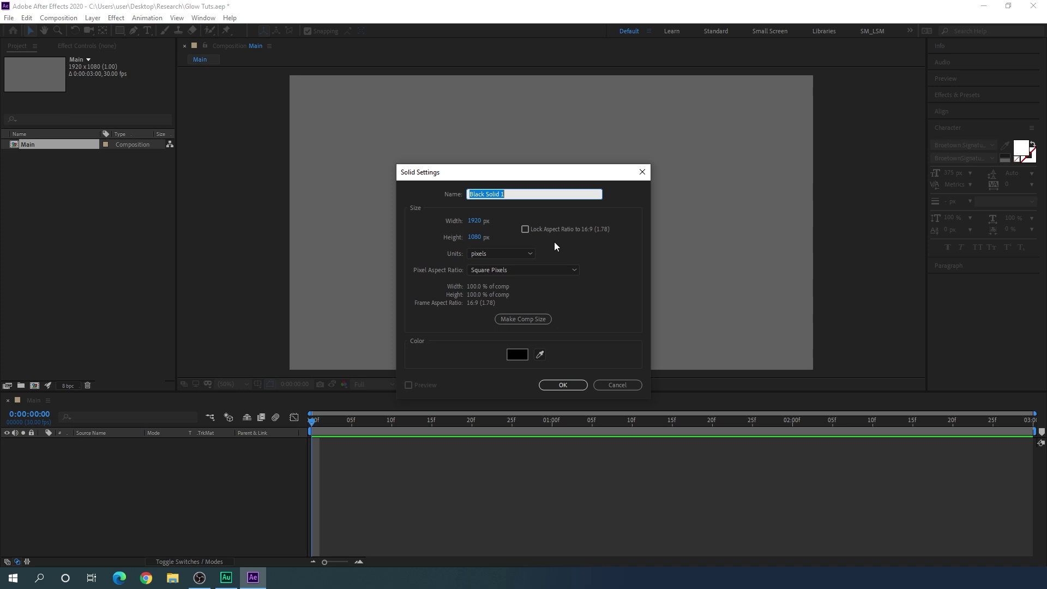
drag(522, 192, 486, 197)
text(BG)
click(517, 355)
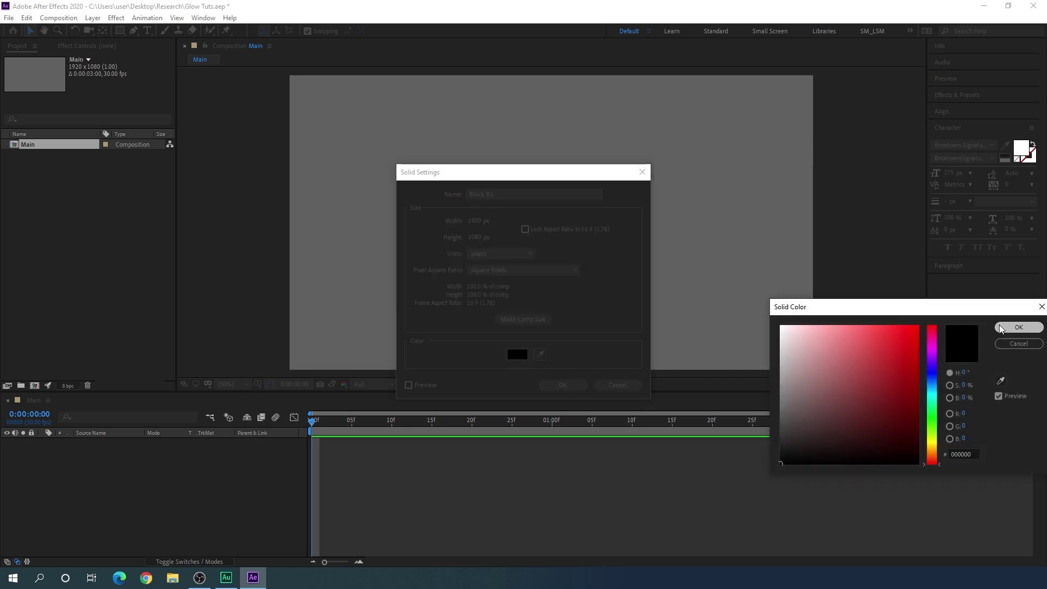
click(1019, 327)
click(562, 386)
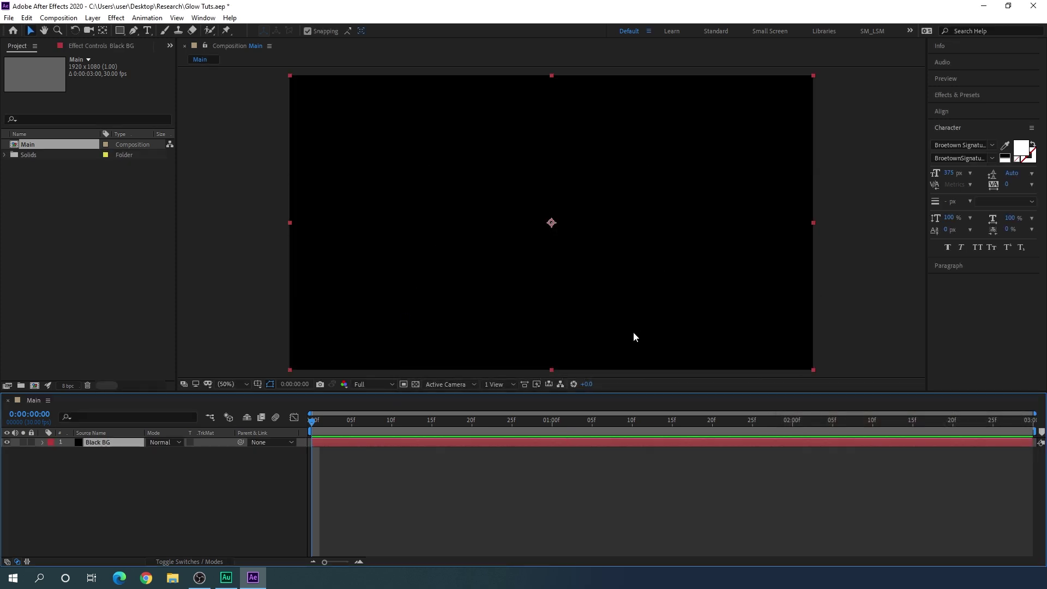
click(182, 485)
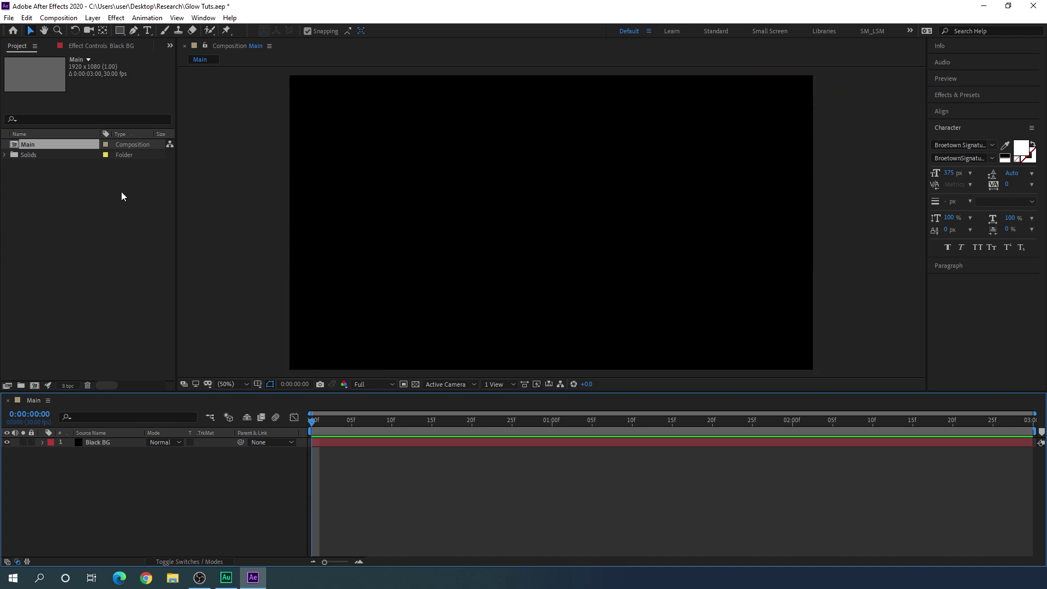
Import the portrait JPG ending in nmuyqgSOpEE-unsplash from Downloads into the project as footage
right_click(83, 210)
mouse_move(127, 265)
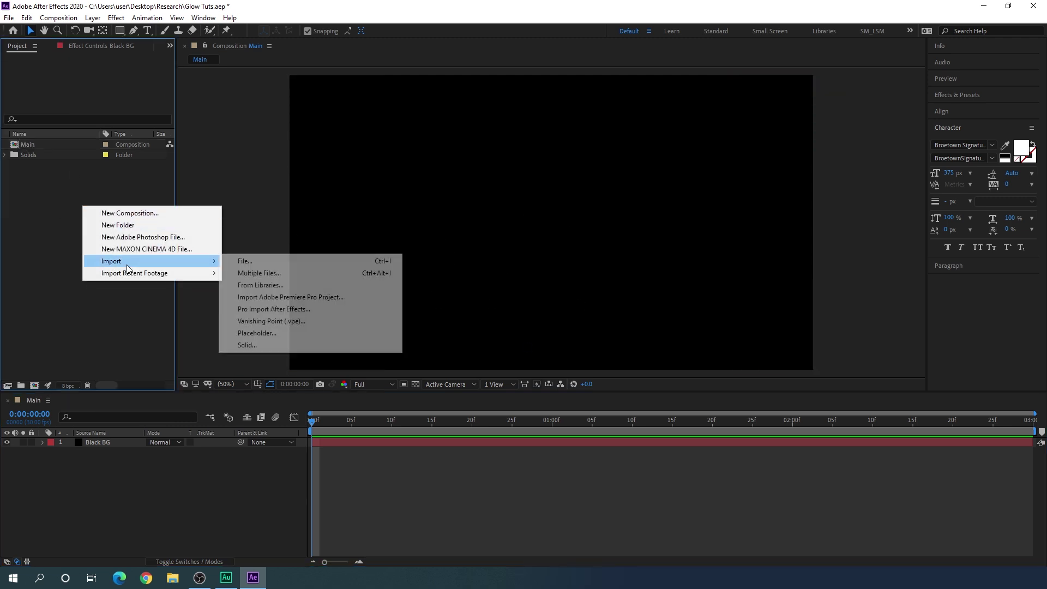
click(290, 262)
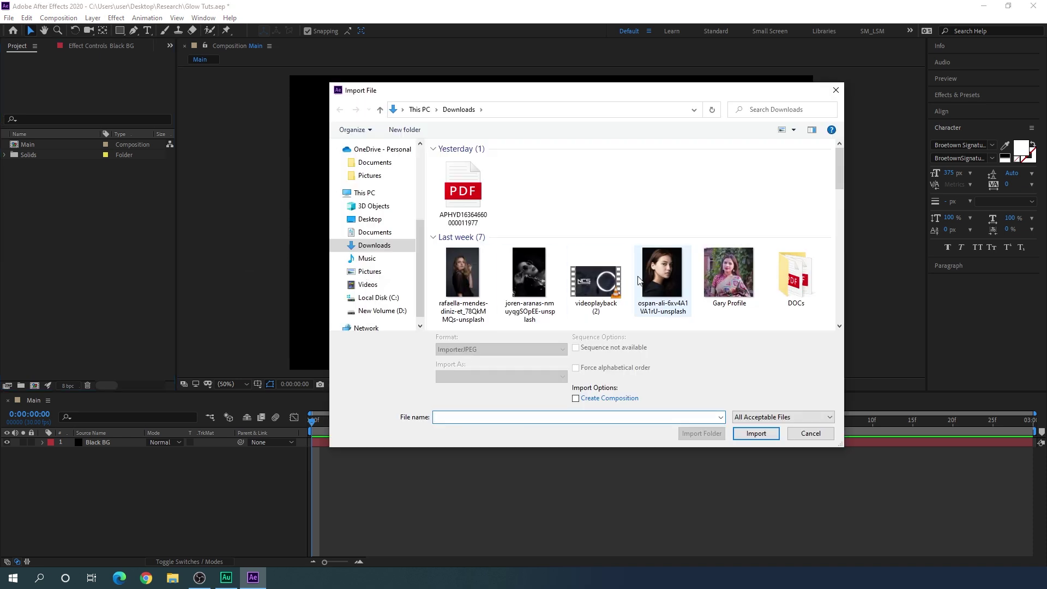
click(530, 282)
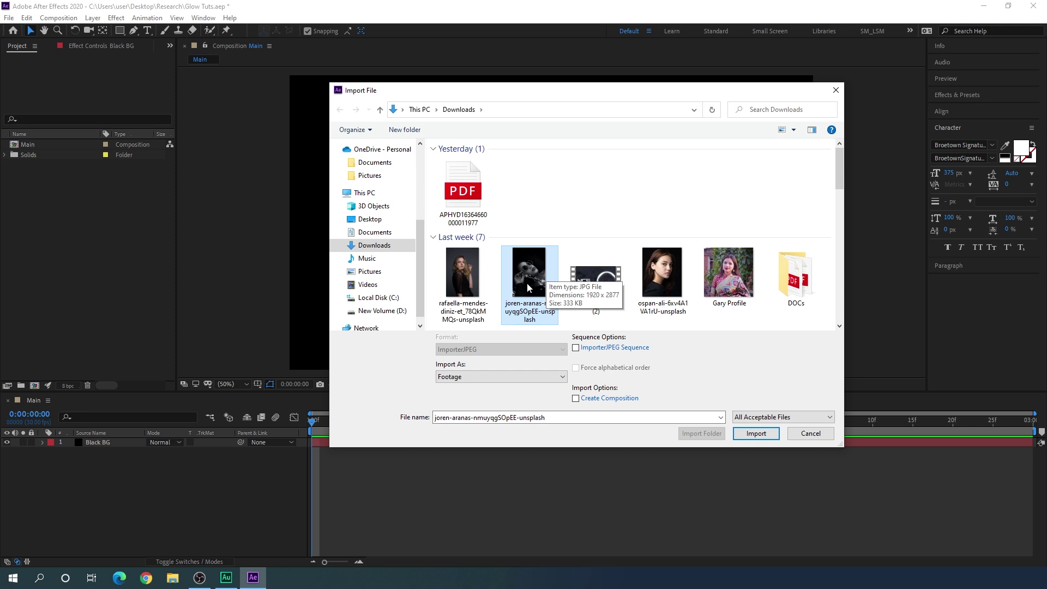
click(756, 434)
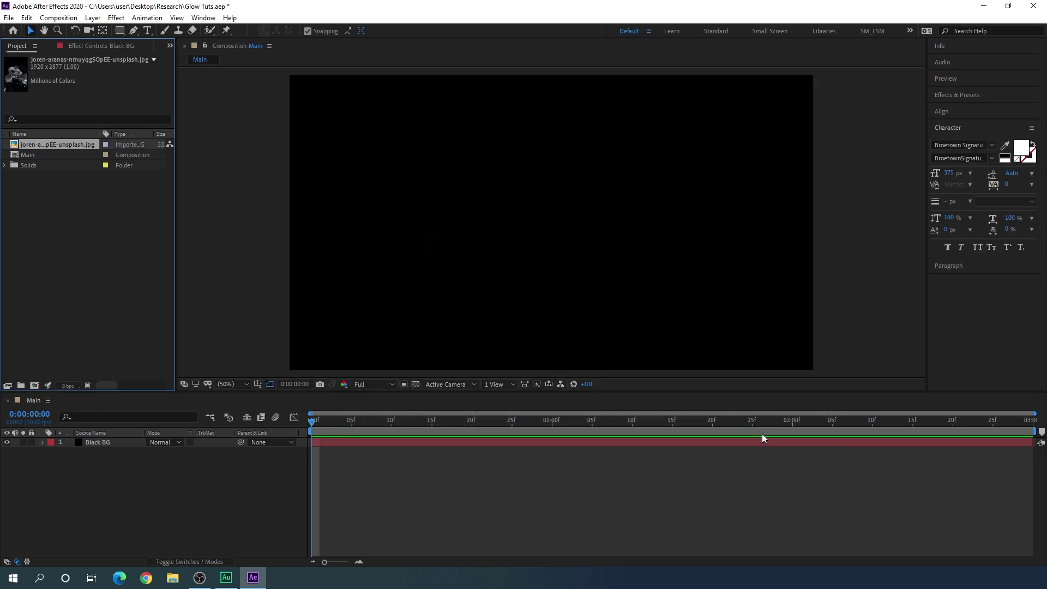
click(111, 276)
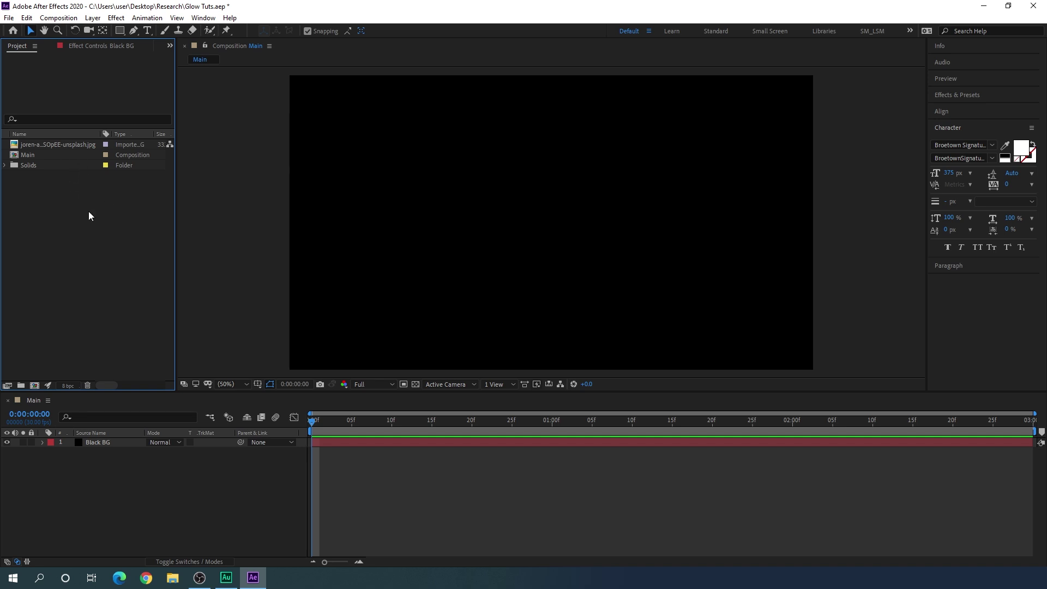
Create a second composition named Media with the same settings as Main
click(58, 17)
click(63, 31)
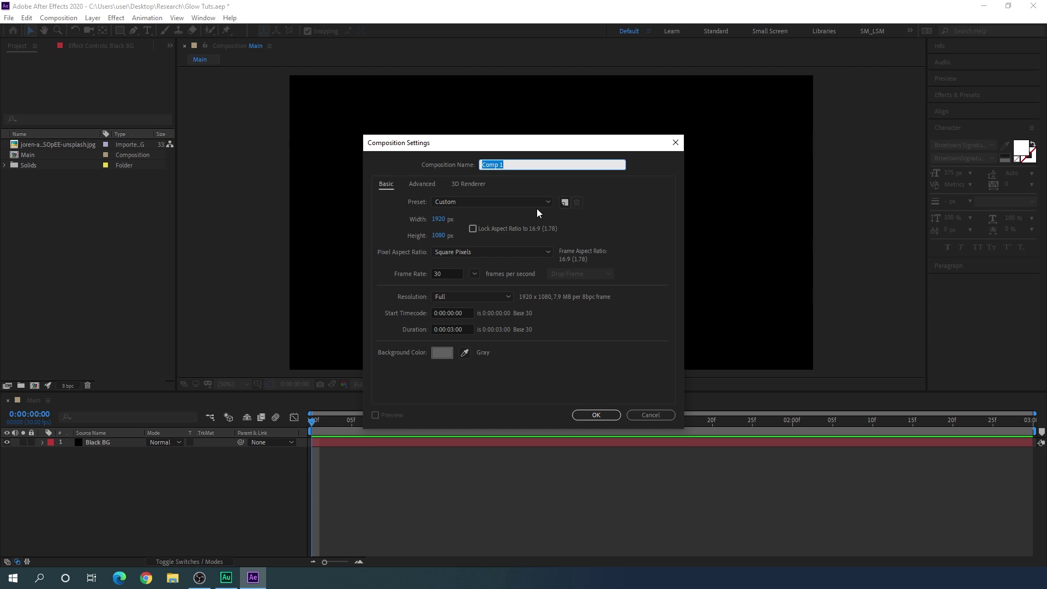
key(BackSpace)
text(Media)
click(596, 415)
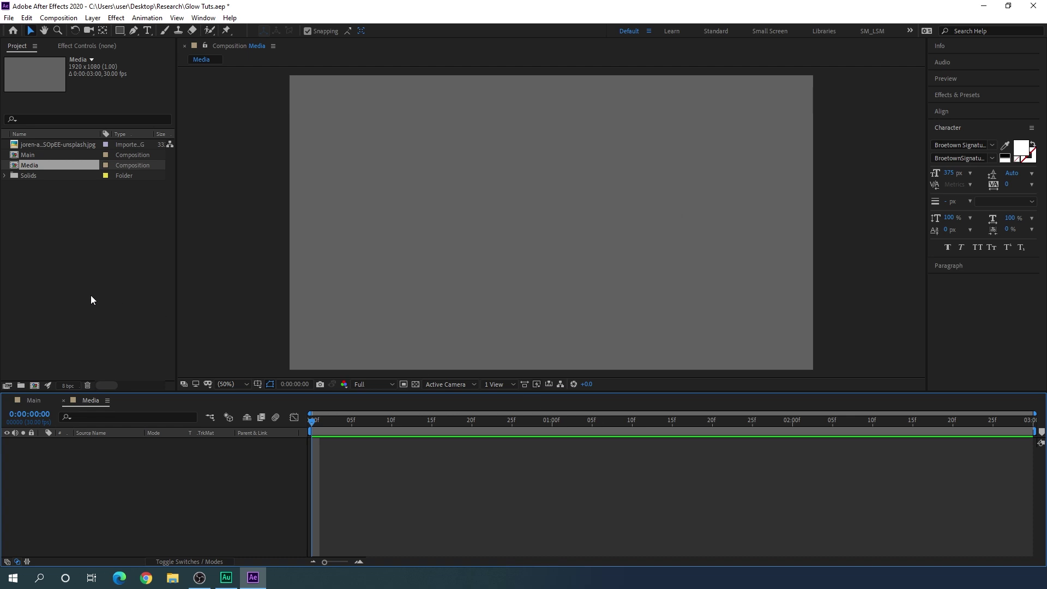
Add the imported portrait to the Media composition and set its position to 960, 702
click(61, 147)
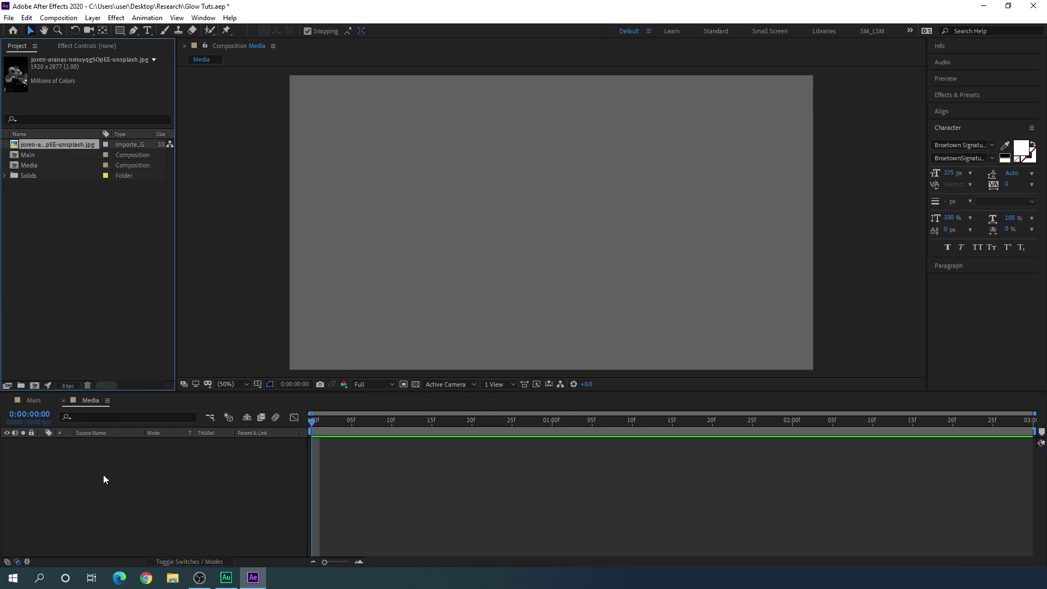
drag(63, 145, 114, 445)
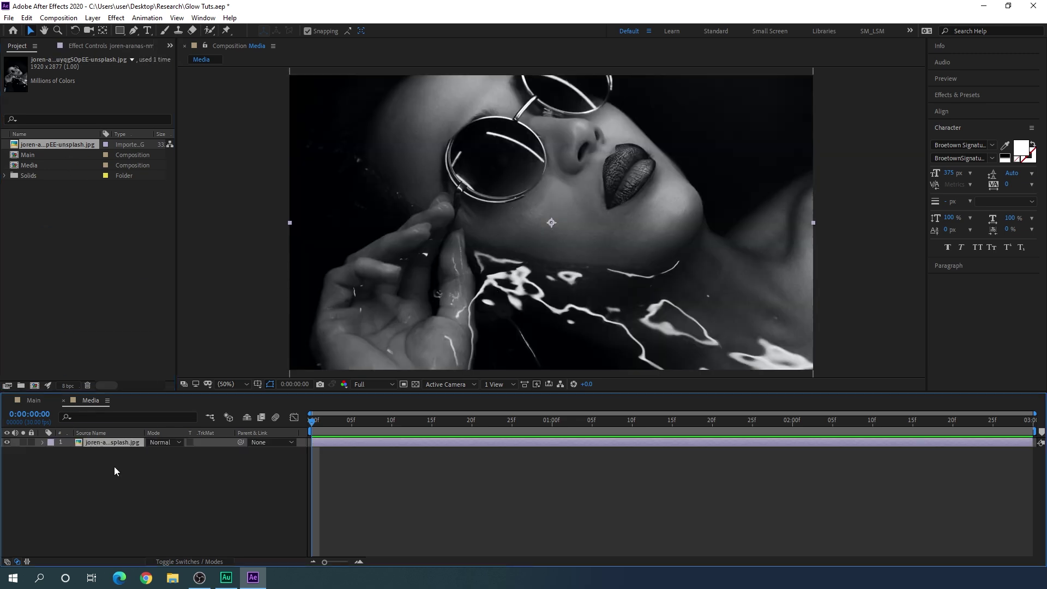
key(p)
drag(176, 456, 253, 462)
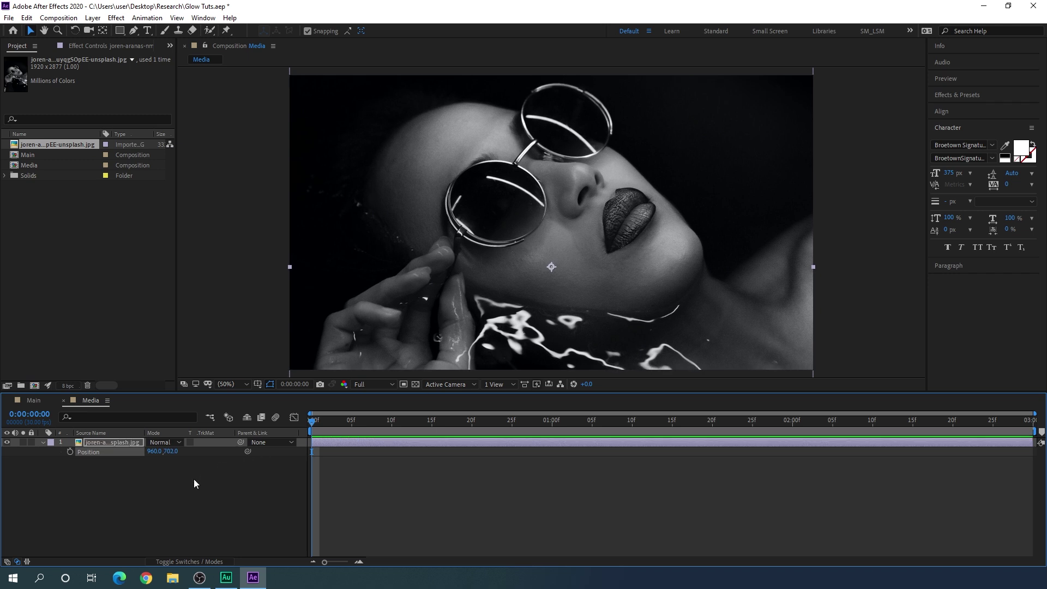
Place the Media composition as a layer above Black BG in the Main composition
click(39, 401)
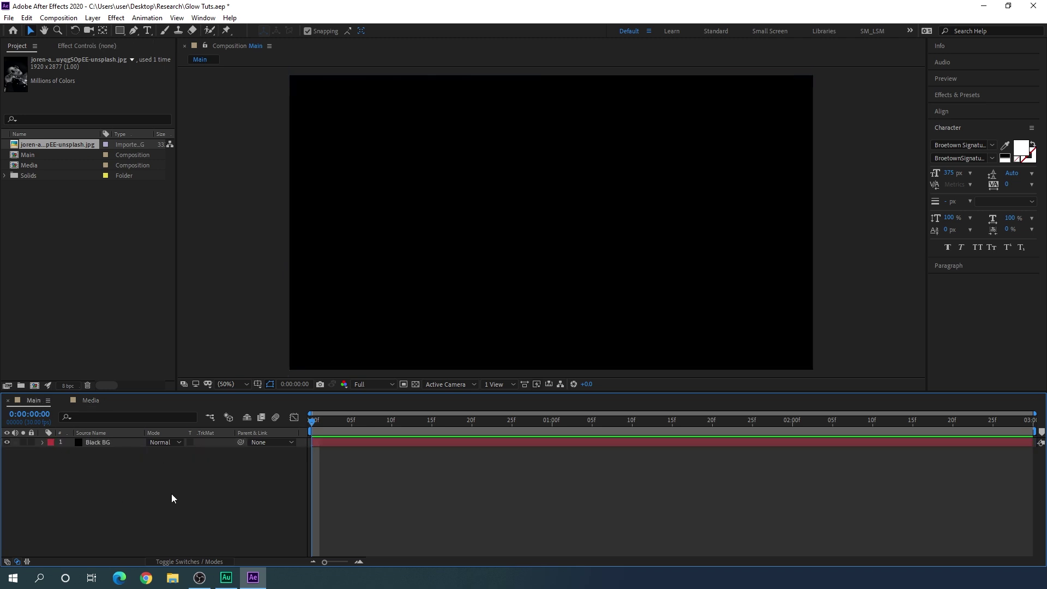
click(44, 164)
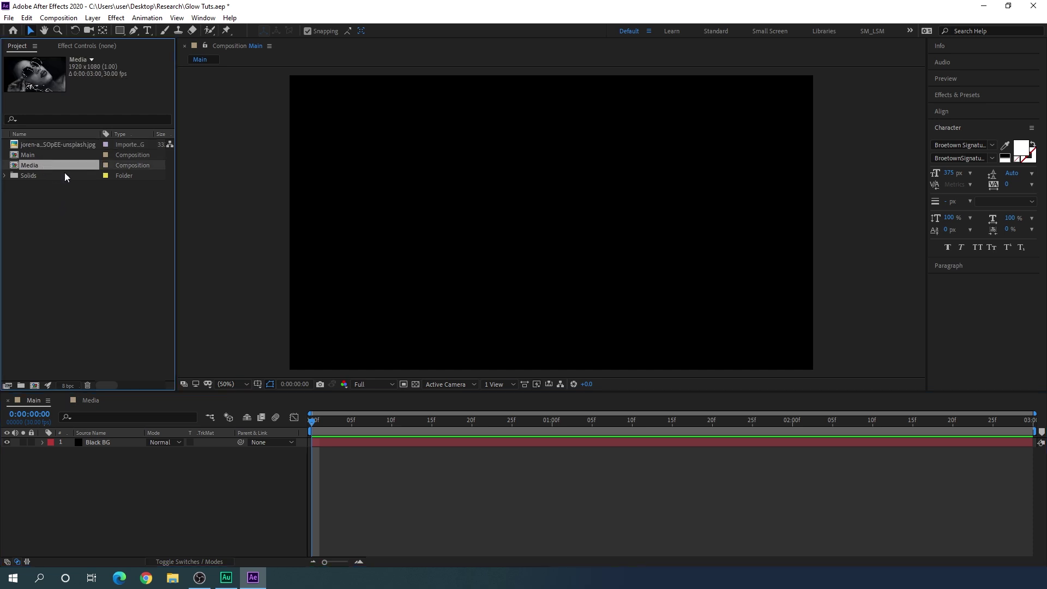
drag(37, 166, 116, 443)
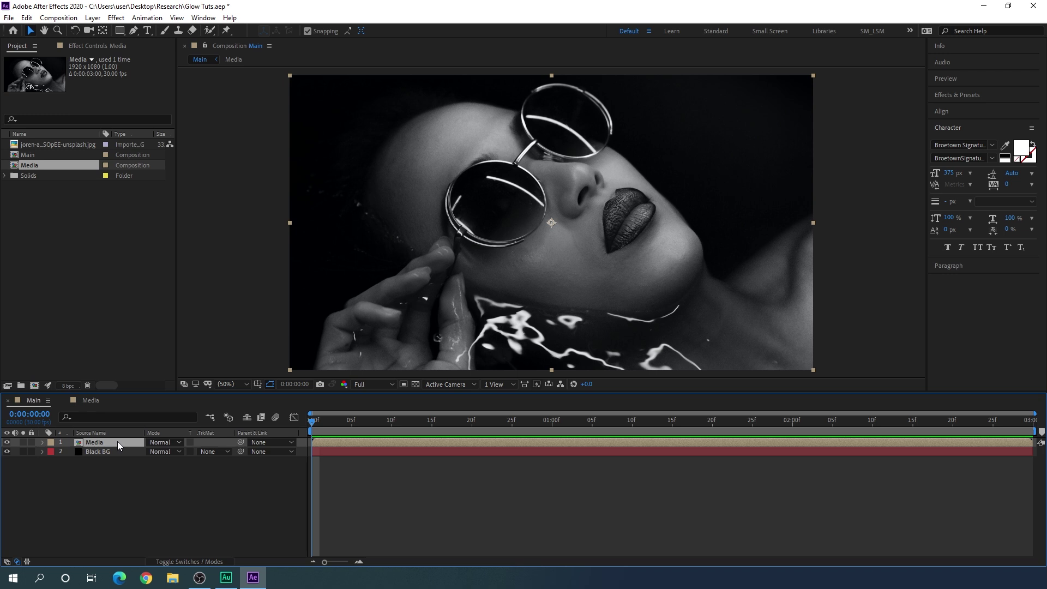
Set the Media layer's opacity to 15% and collapse its properties
key(t)
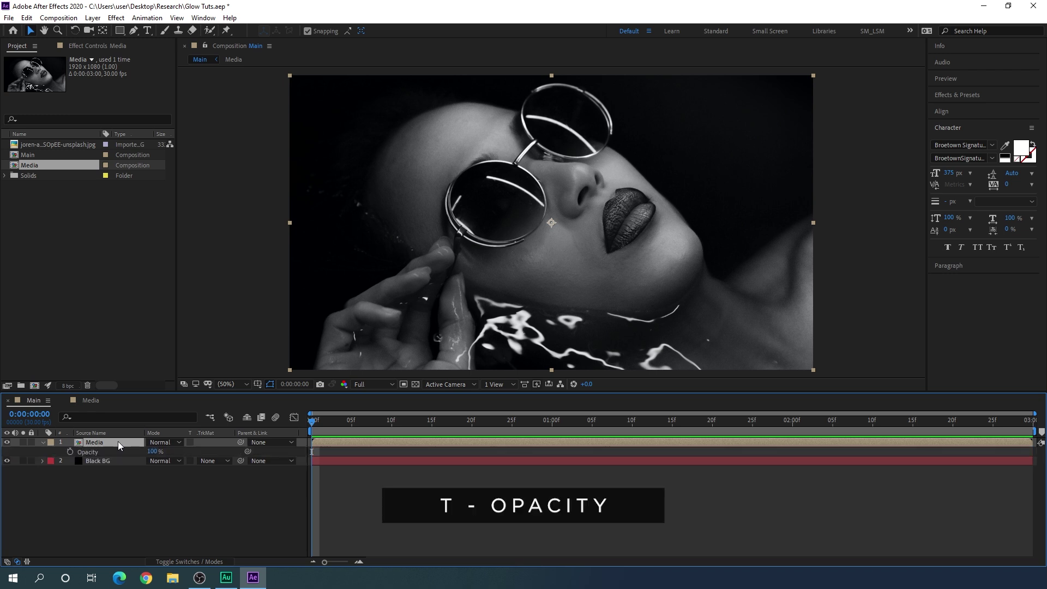
click(155, 451)
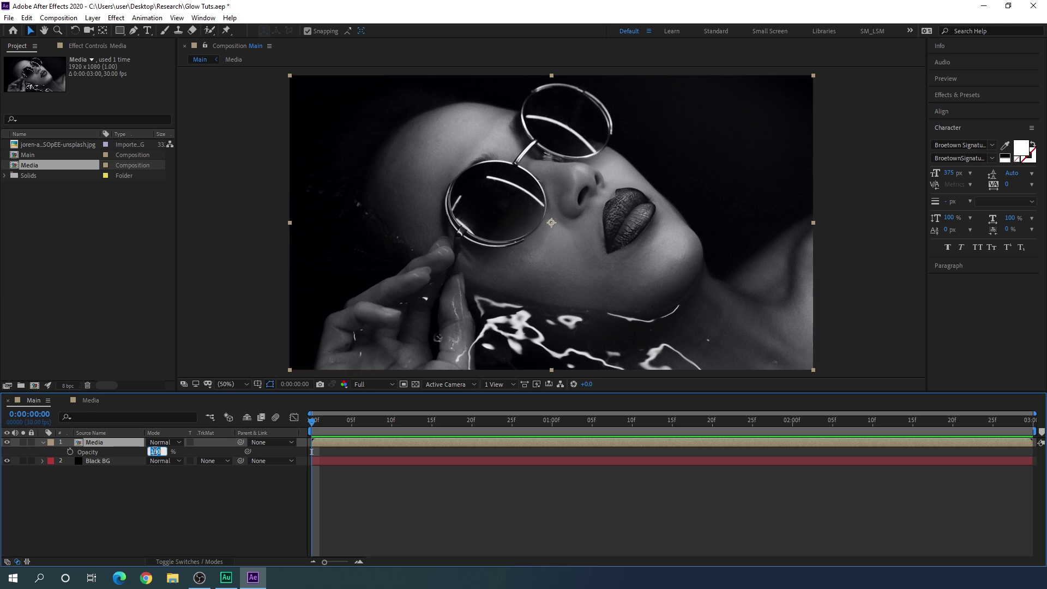
text(15)
key(Return)
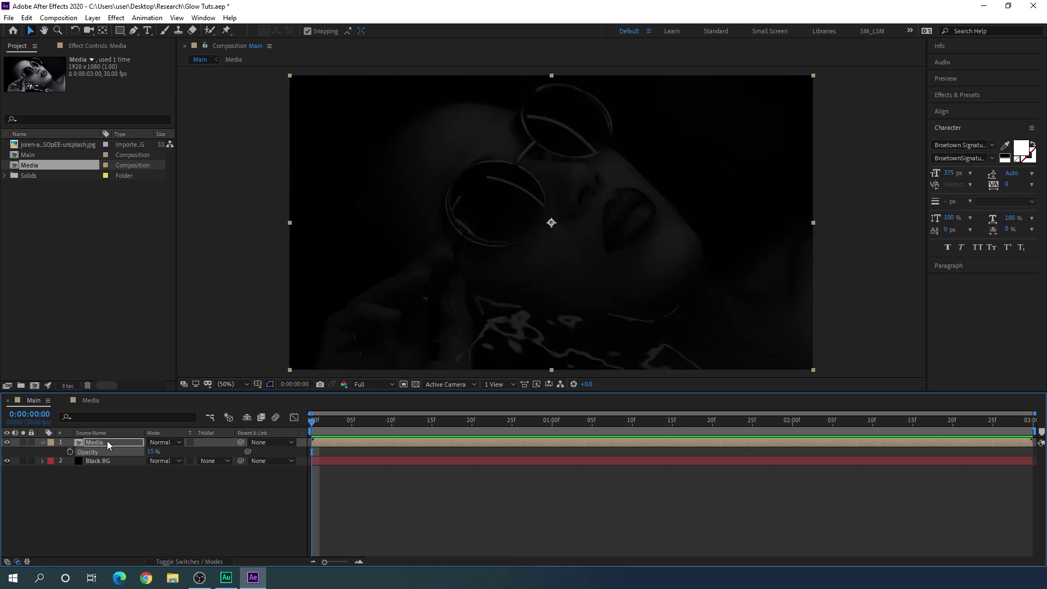
click(42, 443)
click(144, 480)
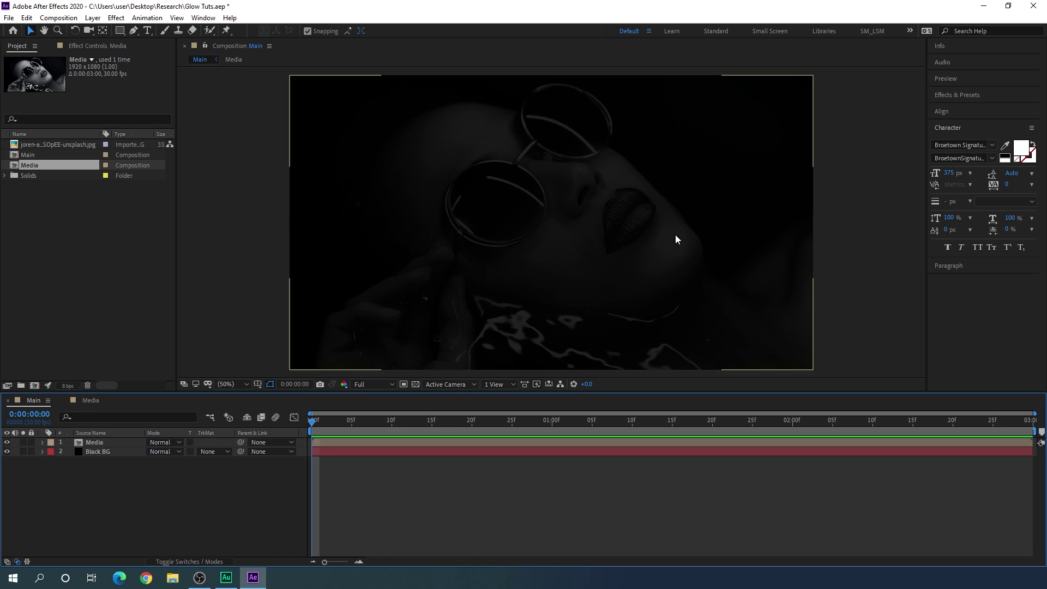
Activate the Type tool and choose Gobold Regular as the text font
click(148, 32)
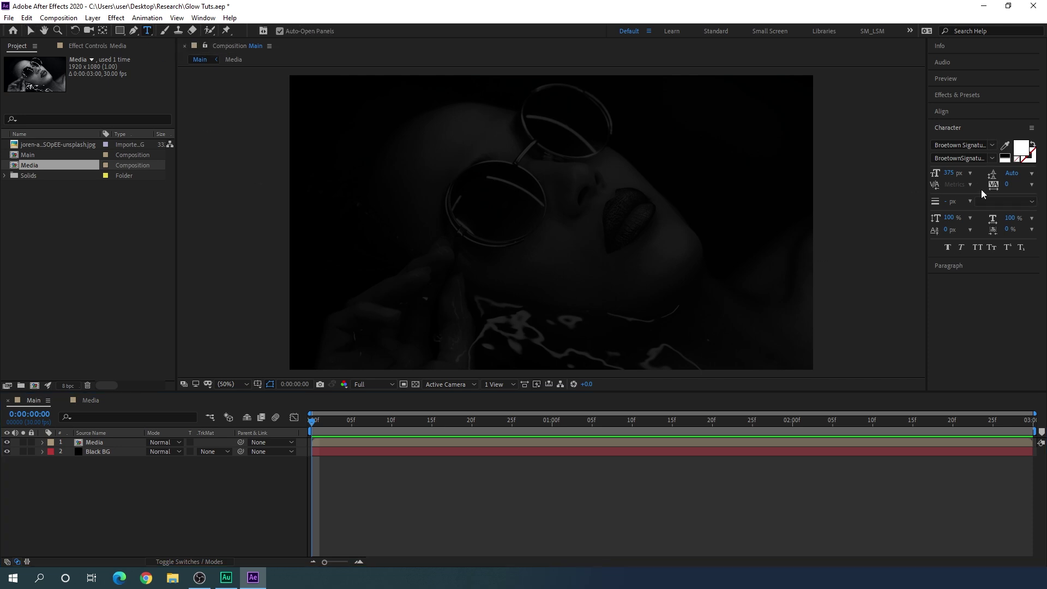
click(204, 17)
click(294, 8)
click(968, 145)
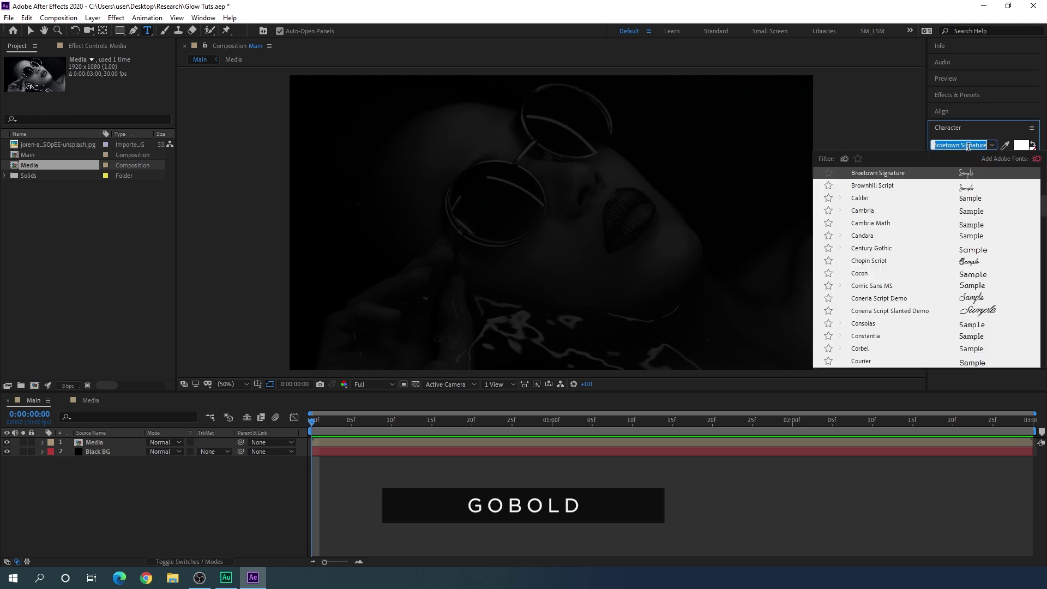
text(gobo)
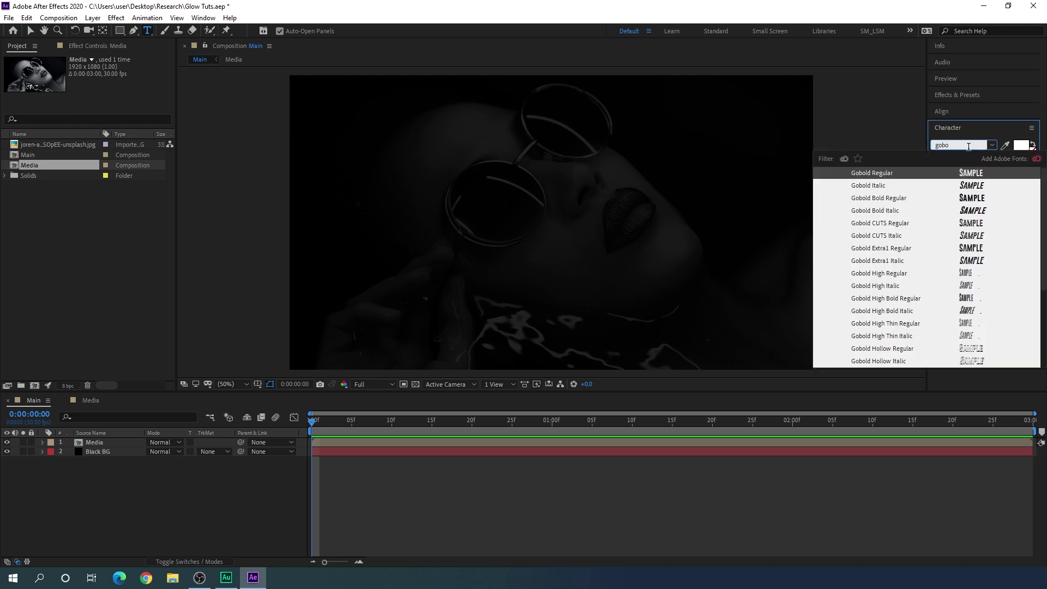
click(890, 173)
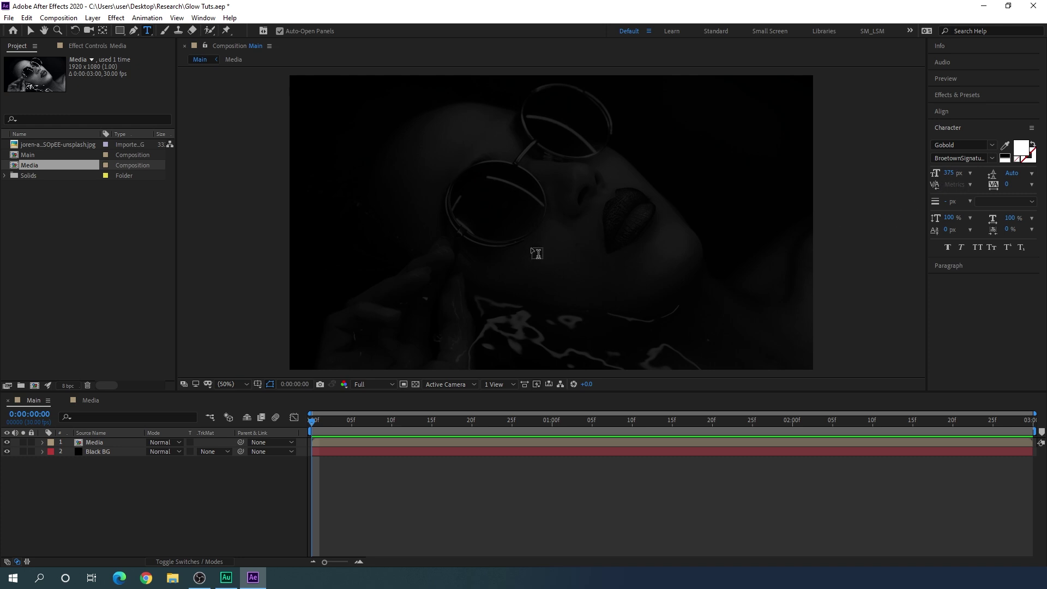
Add the text "Trendy" over the portrait, format it as All Caps, and open its paragraph settings
click(536, 220)
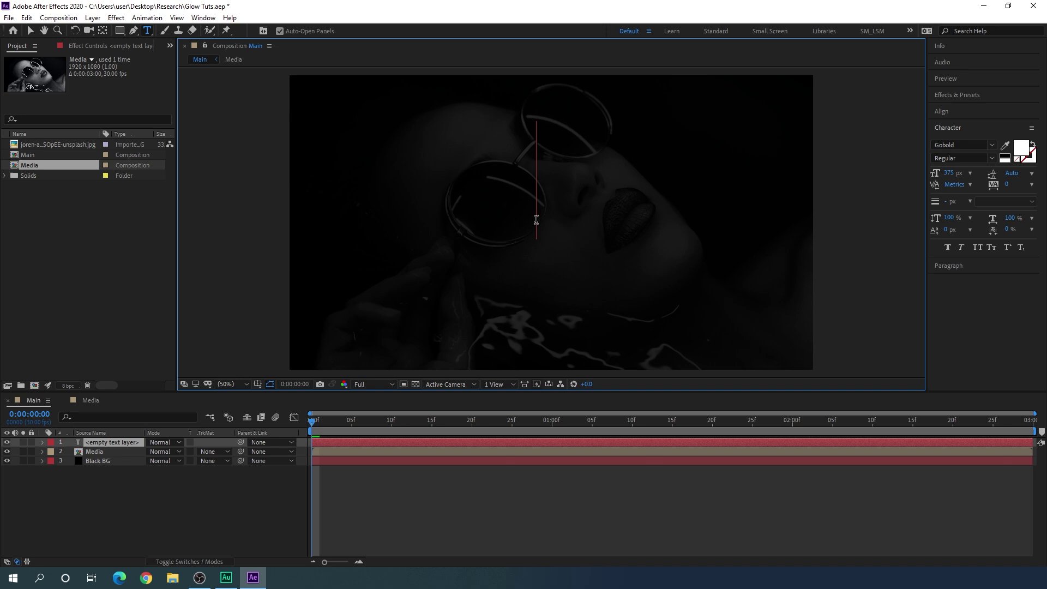
text(Trendy)
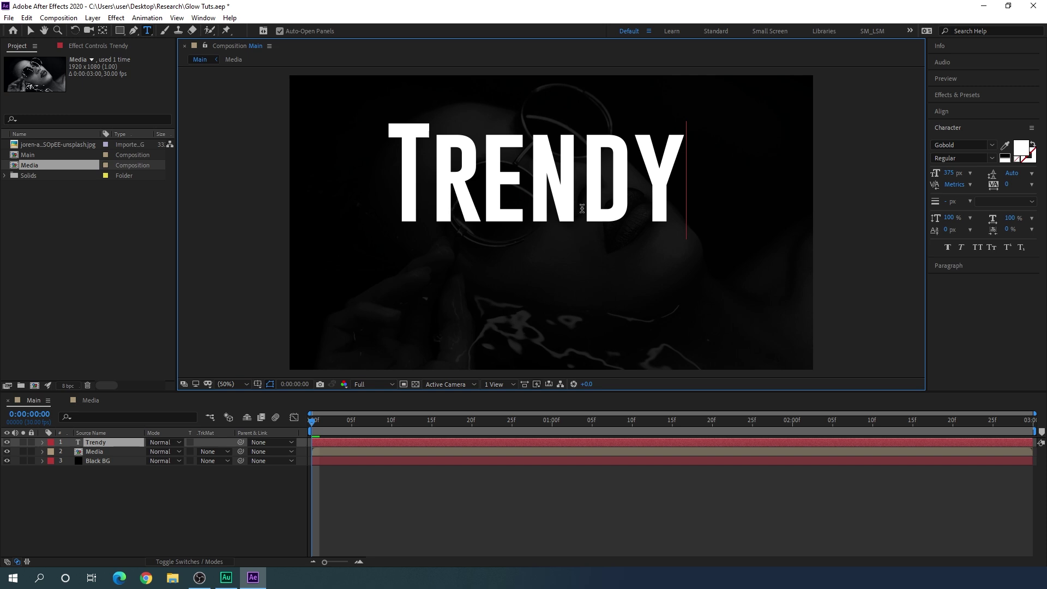
key(ctrl+a)
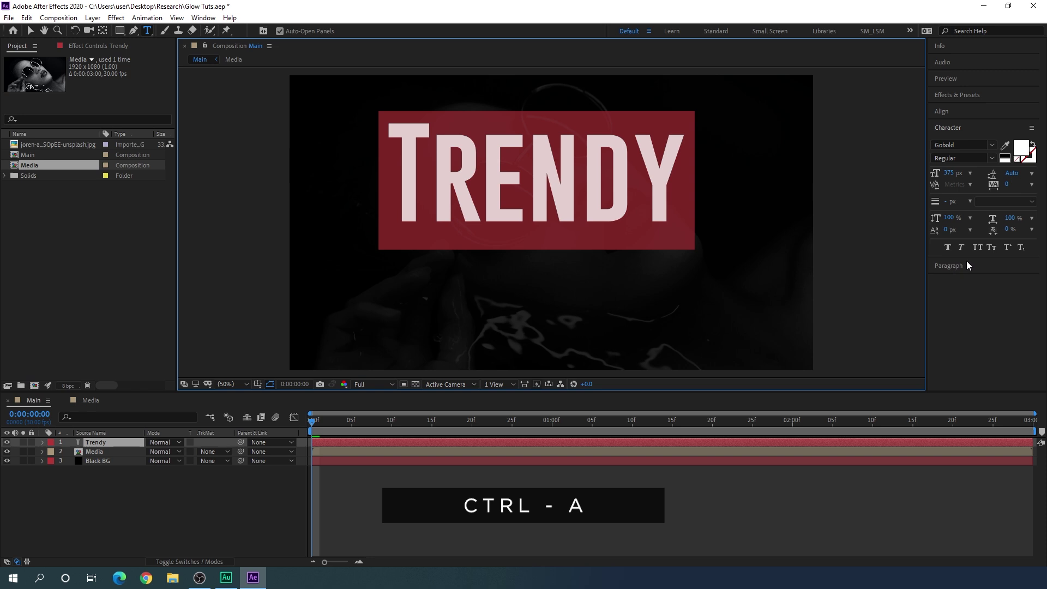
click(978, 248)
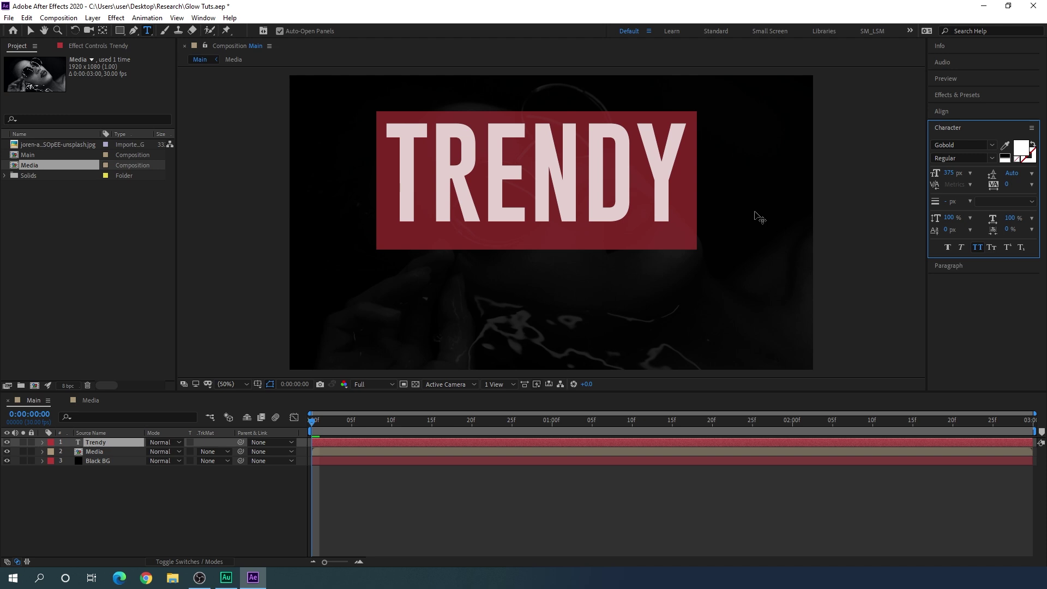
click(952, 268)
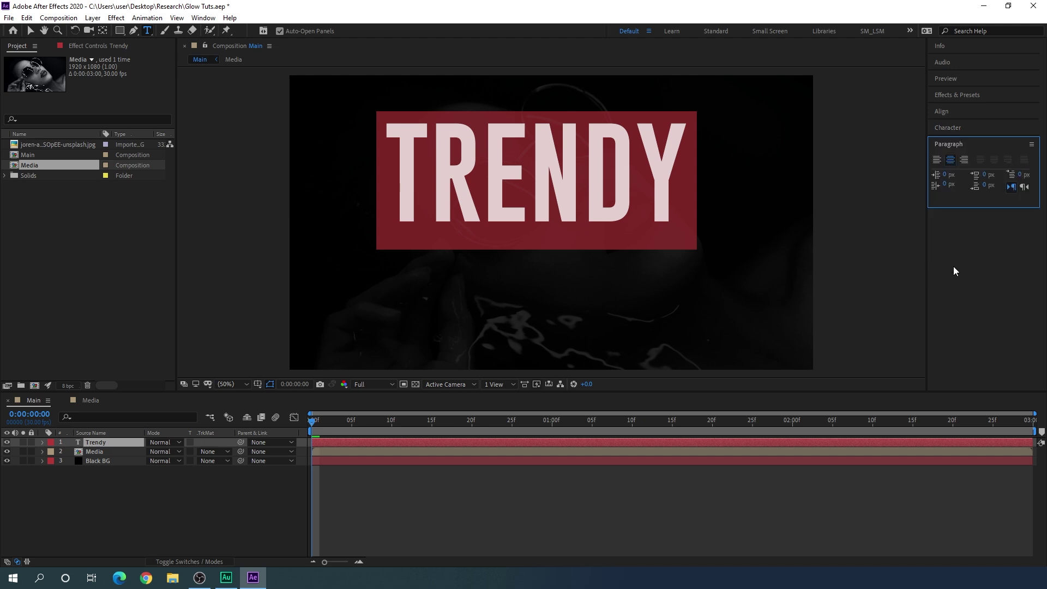
Center-align the TRENDY text and align its layer to the horizontal and vertical centre of the composition
click(950, 160)
click(942, 112)
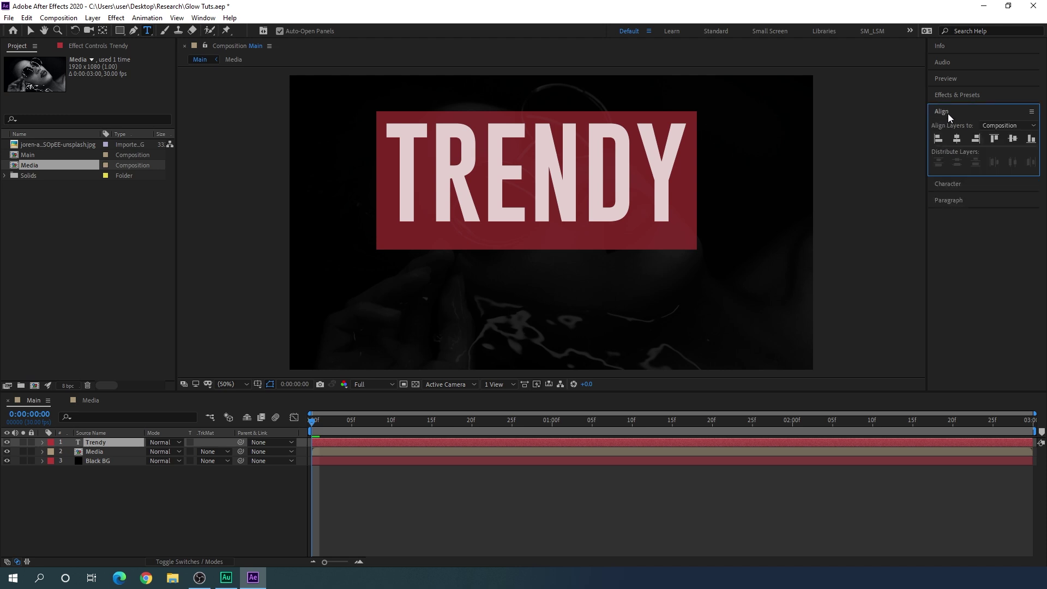
click(958, 142)
click(1013, 139)
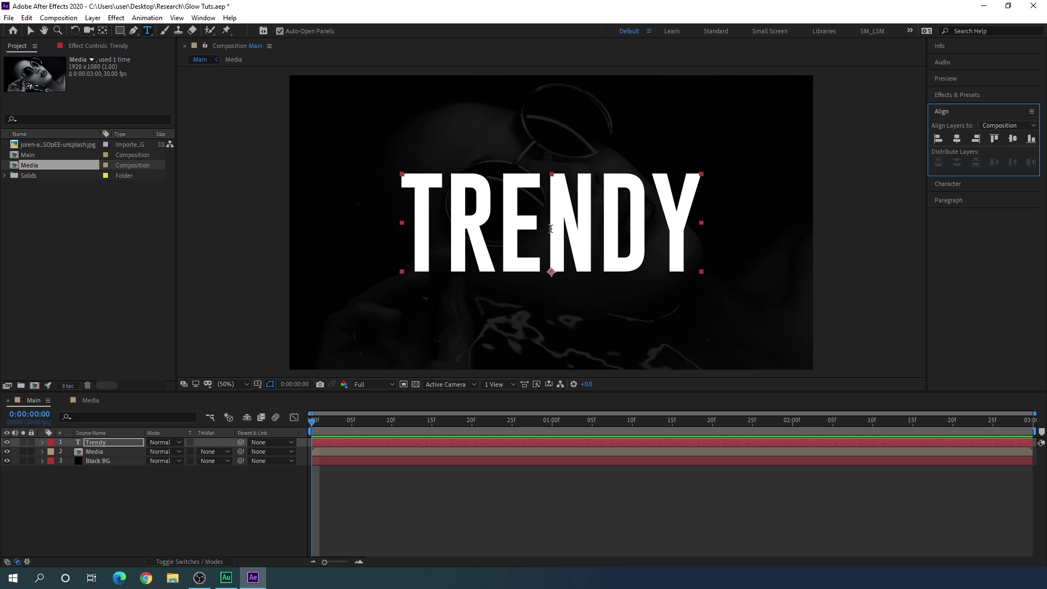
Center the Trendy layer's anchor point within its text
key(v)
click(106, 444)
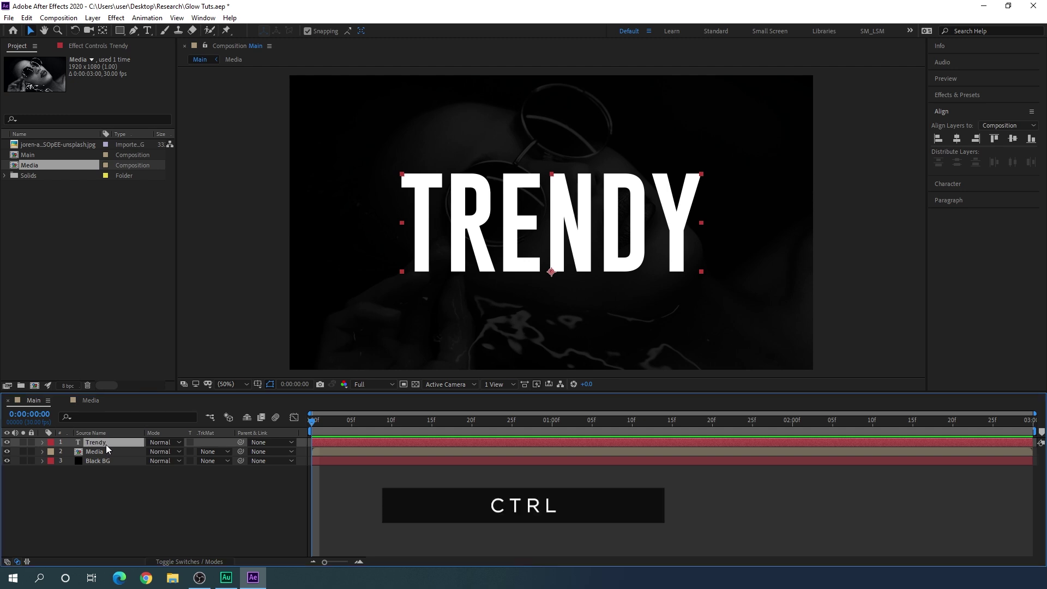
ctrl+double_click(103, 33)
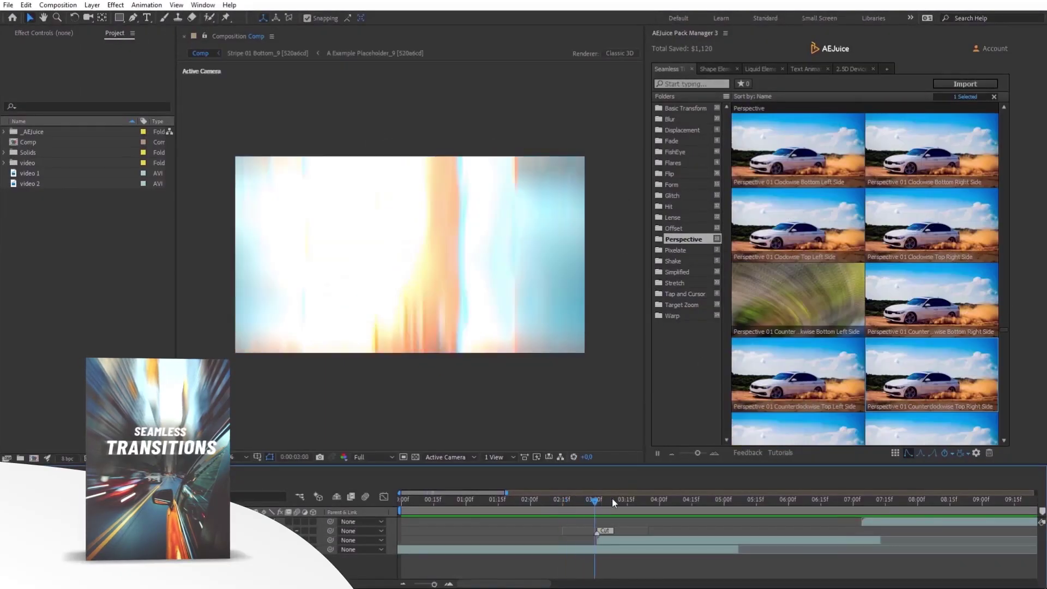
mouse_move(612, 499)
mouse_down()
mouse_move(627, 501)
mouse_move(600, 501)
mouse_up()
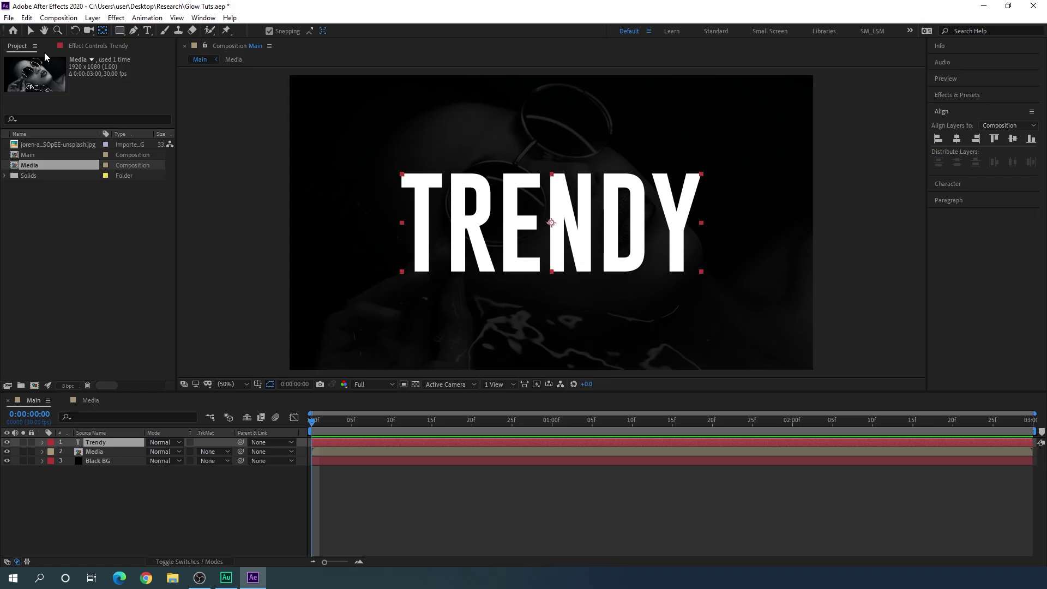
Return to the Selection tool, set the Trendy layer's opacity to 10%, and collapse its properties
click(31, 31)
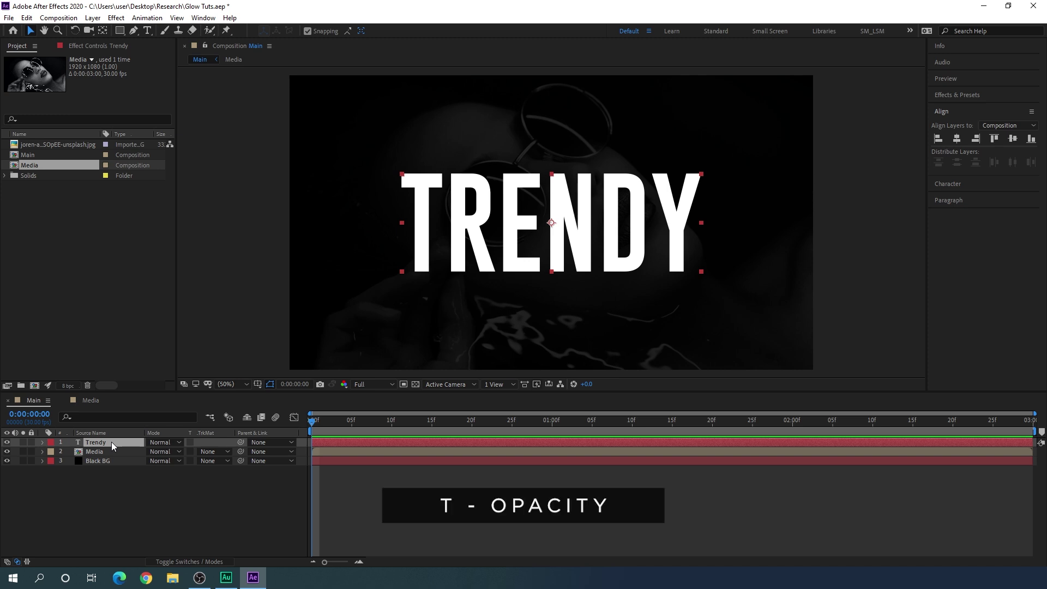
key(t)
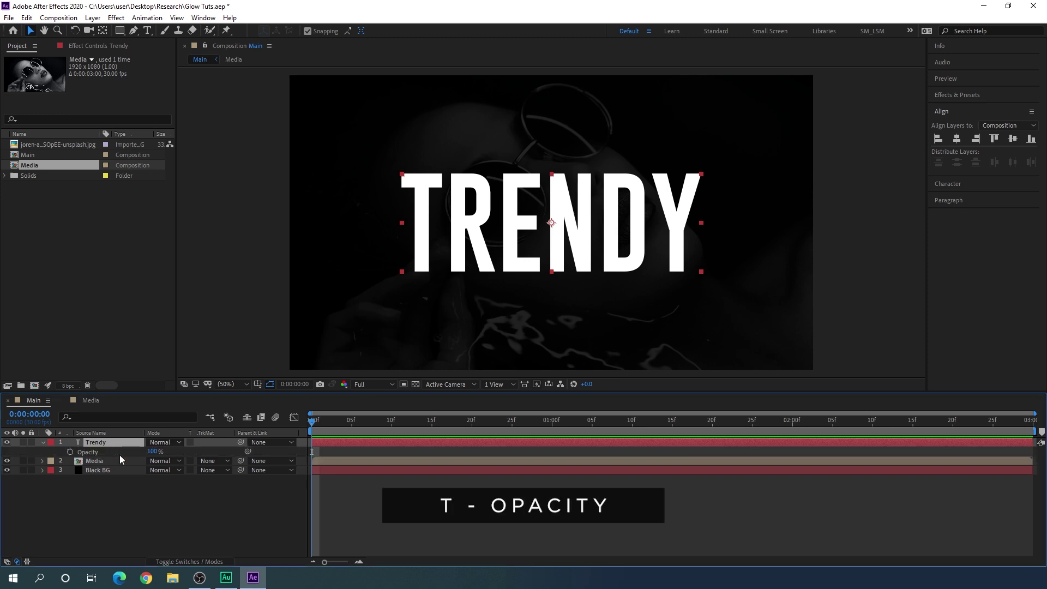
click(155, 452)
text(10)
key(Return)
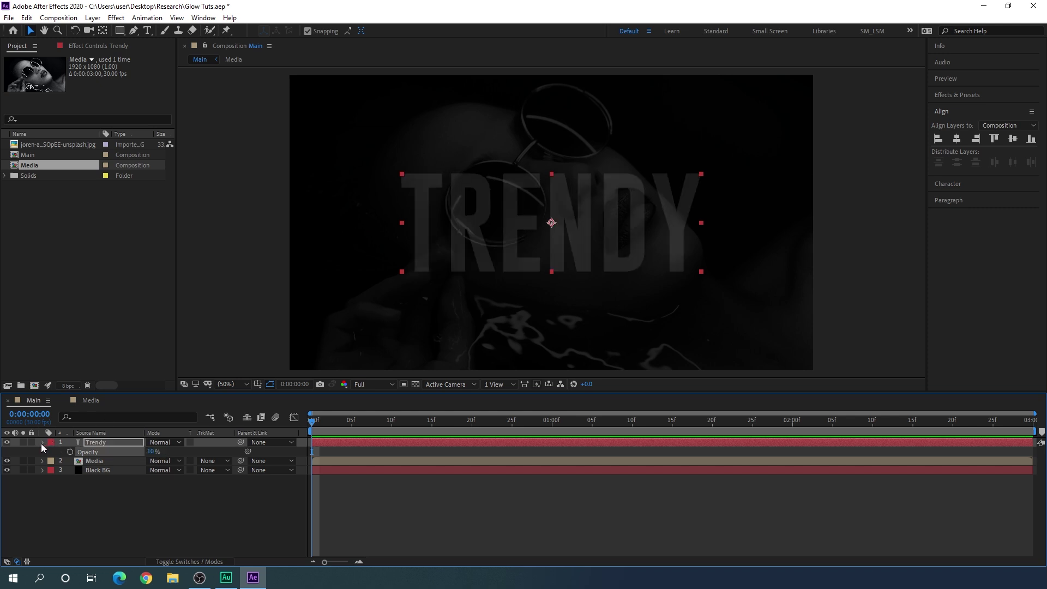
click(41, 443)
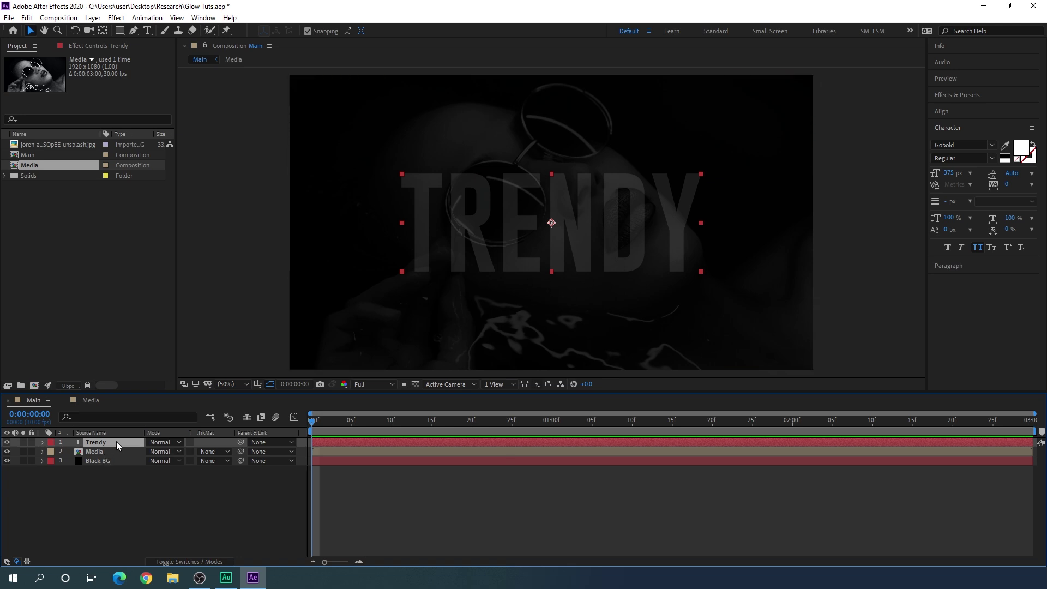
Duplicate the Trendy layer and set the duplicate's opacity to 100%, collapsing its properties
key(ctrl+d)
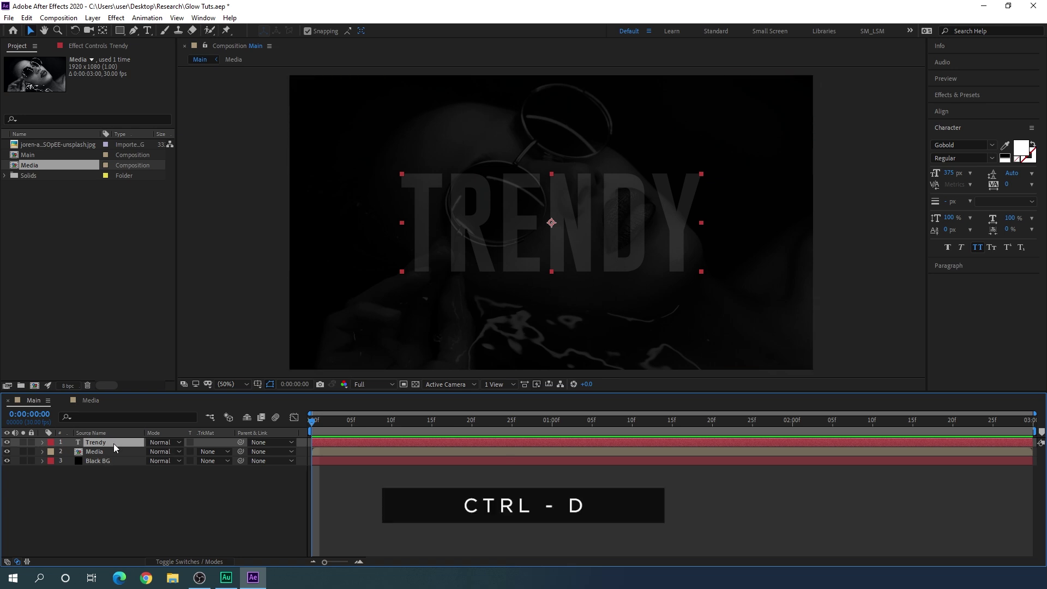
key(ctrl+d)
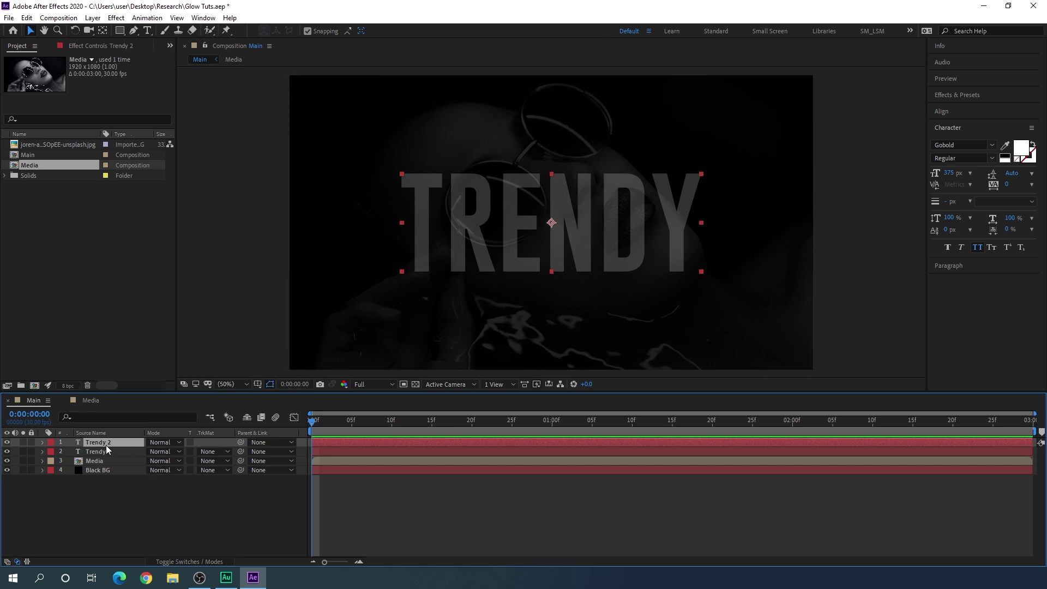
key(t)
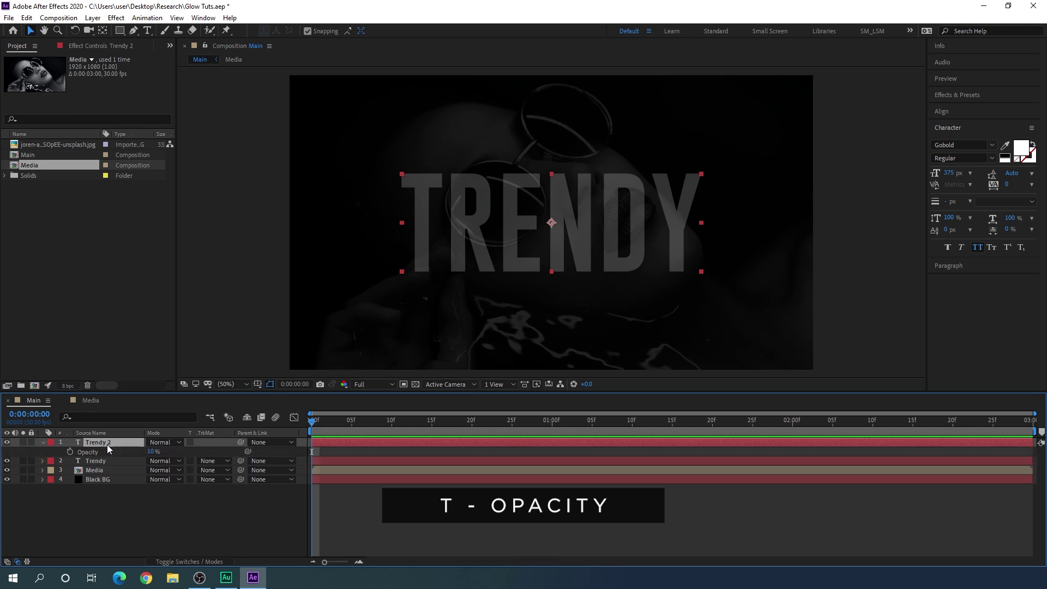
click(153, 452)
text(100)
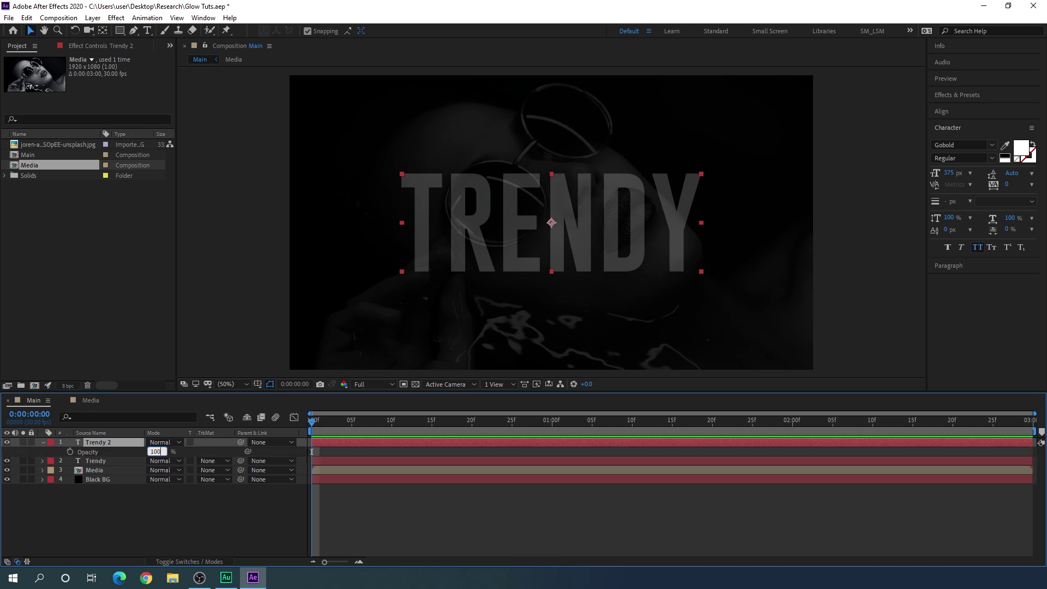
key(Return)
click(43, 443)
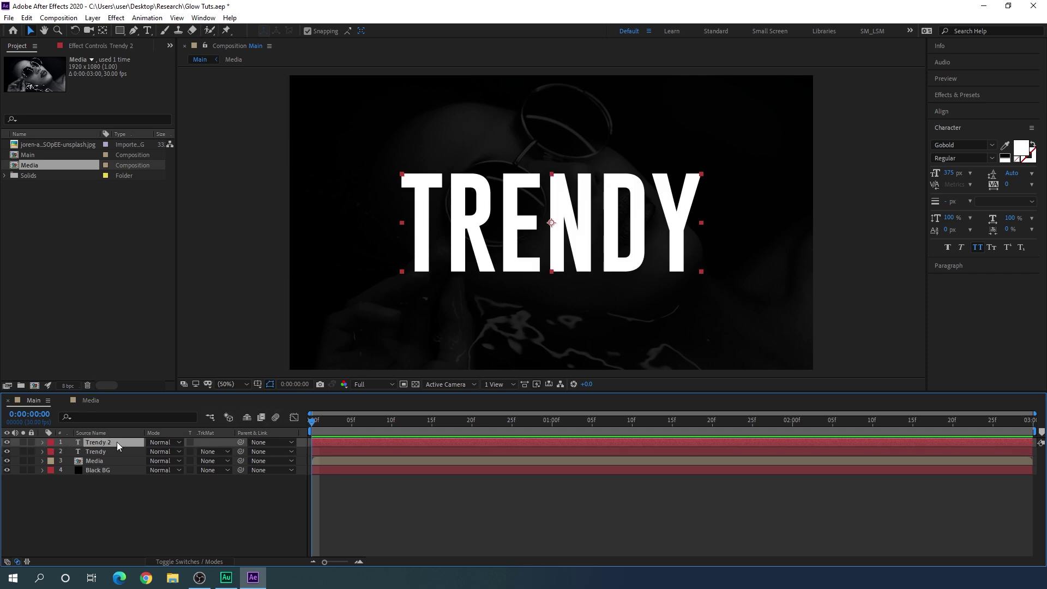
Change the Trendy 2 text's font to Broetown Signature and turn off All Caps
click(147, 30)
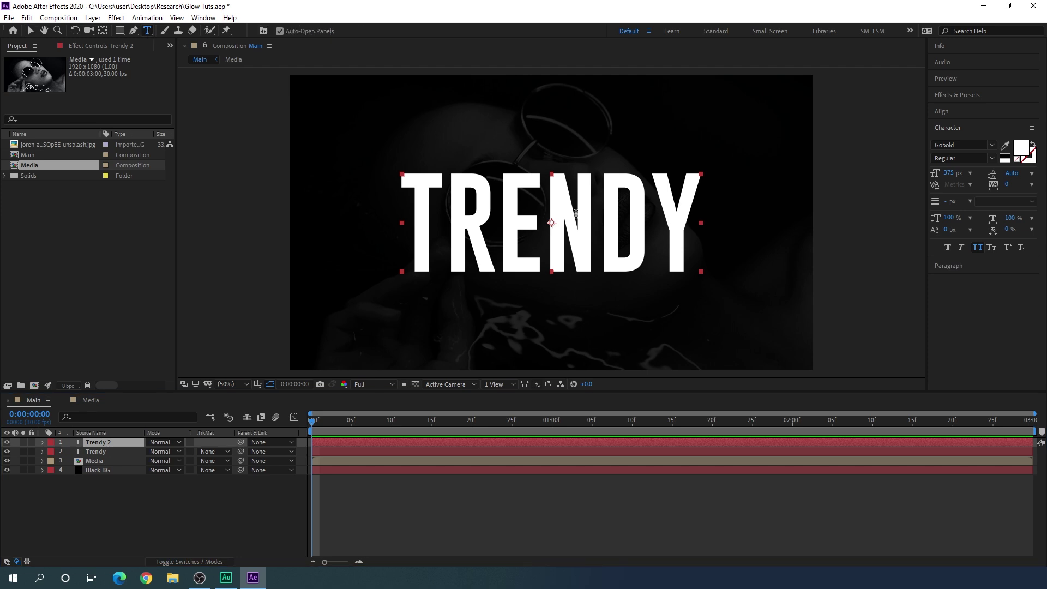
double_click(554, 229)
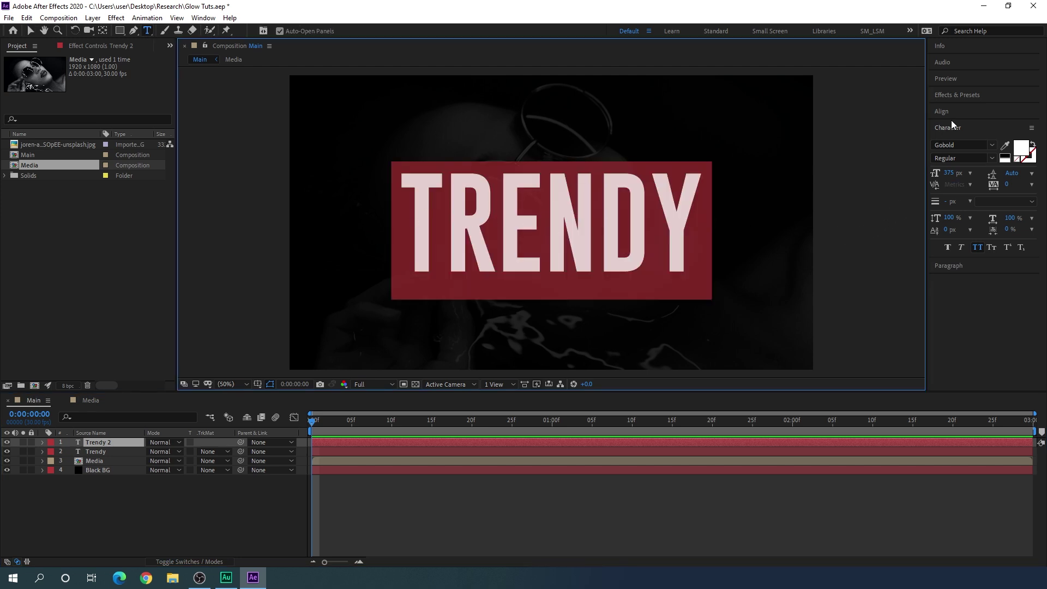
click(971, 146)
text(broe)
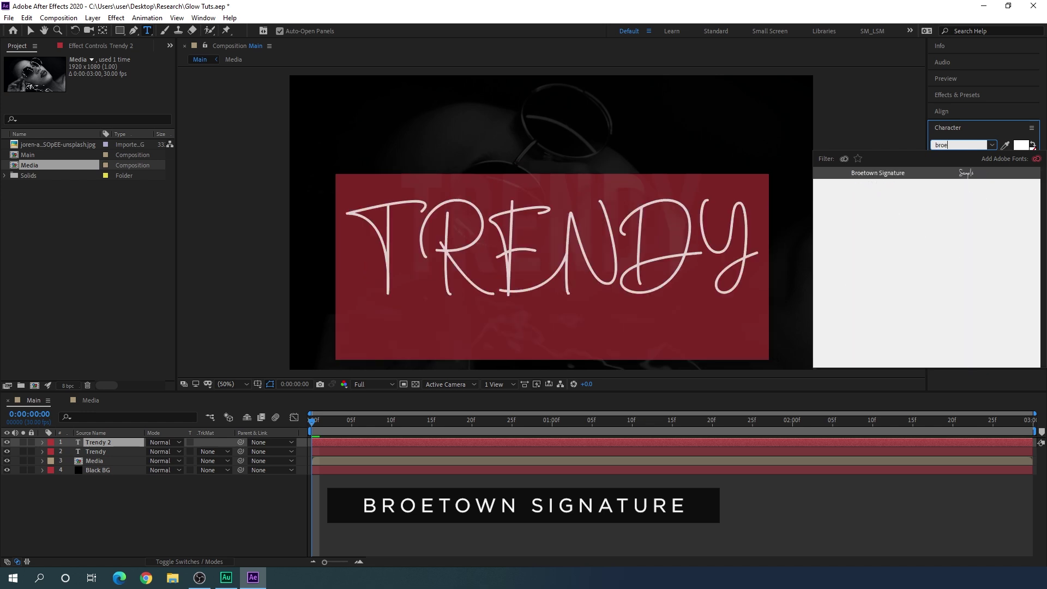
click(894, 175)
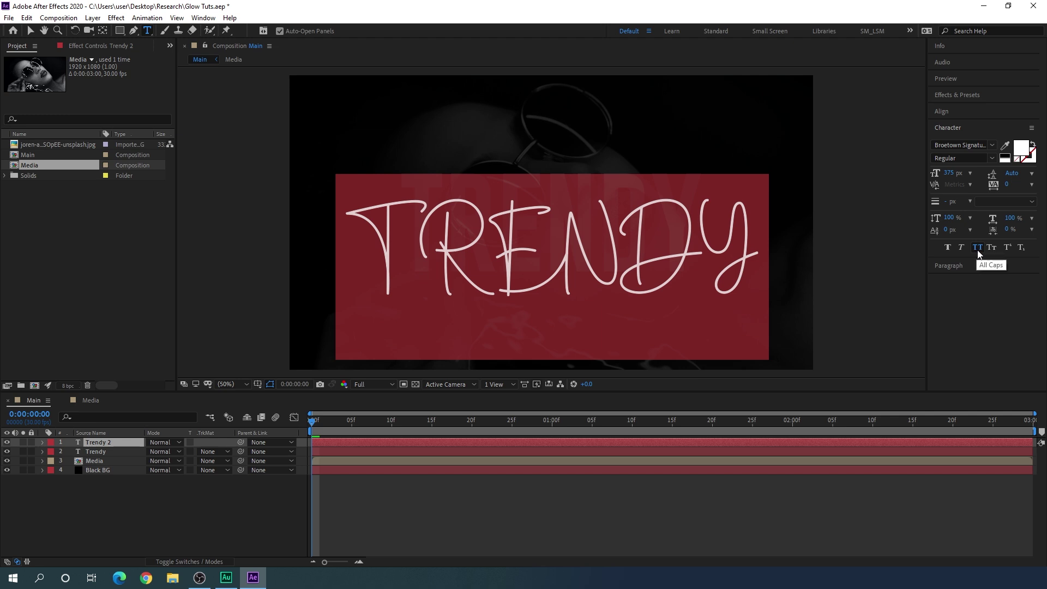
click(978, 250)
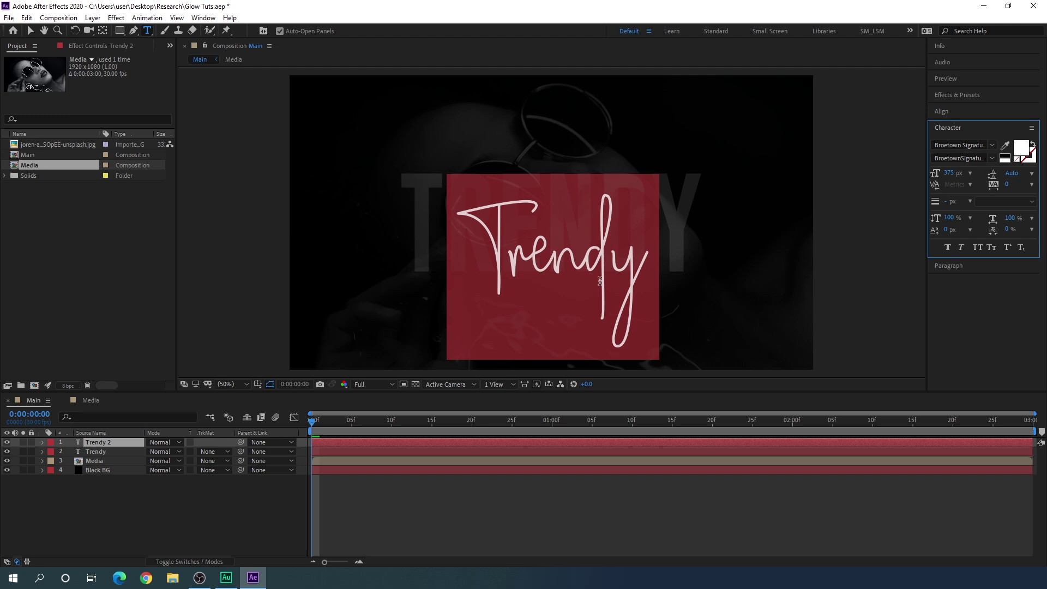
Set the Trendy 2 text's font size to 400 px and leave text editing
click(948, 173)
text(400)
key(Return)
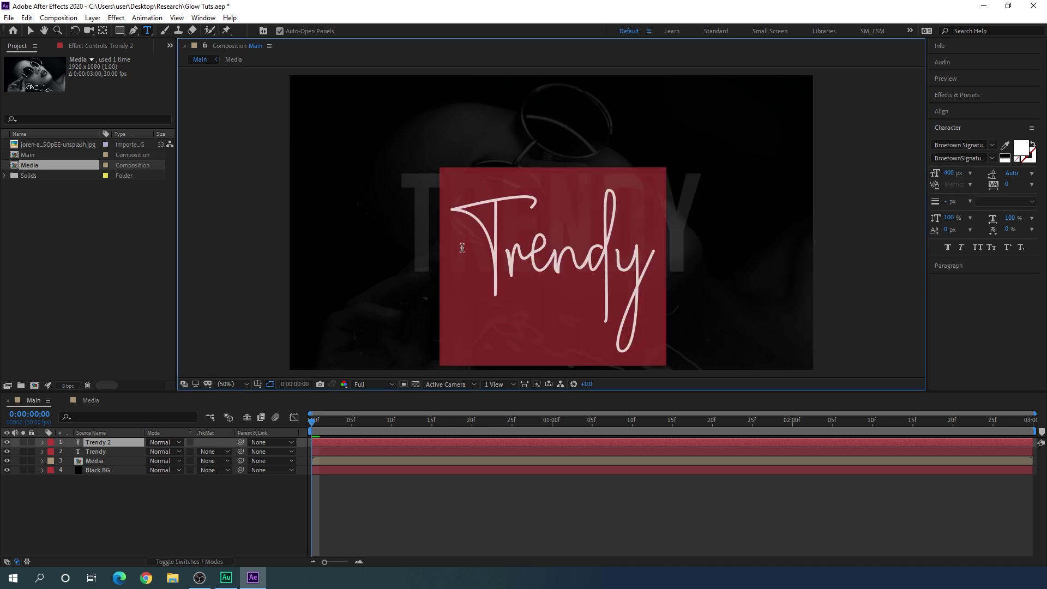
click(31, 33)
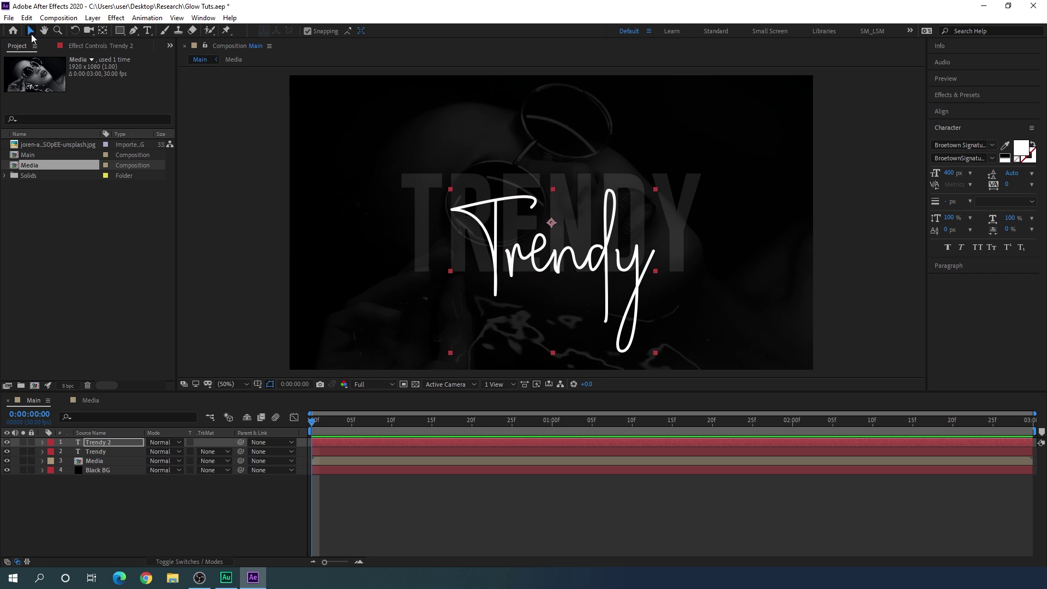
Align the Trendy 2 layer to the horizontal and vertical centre of the composition
click(955, 113)
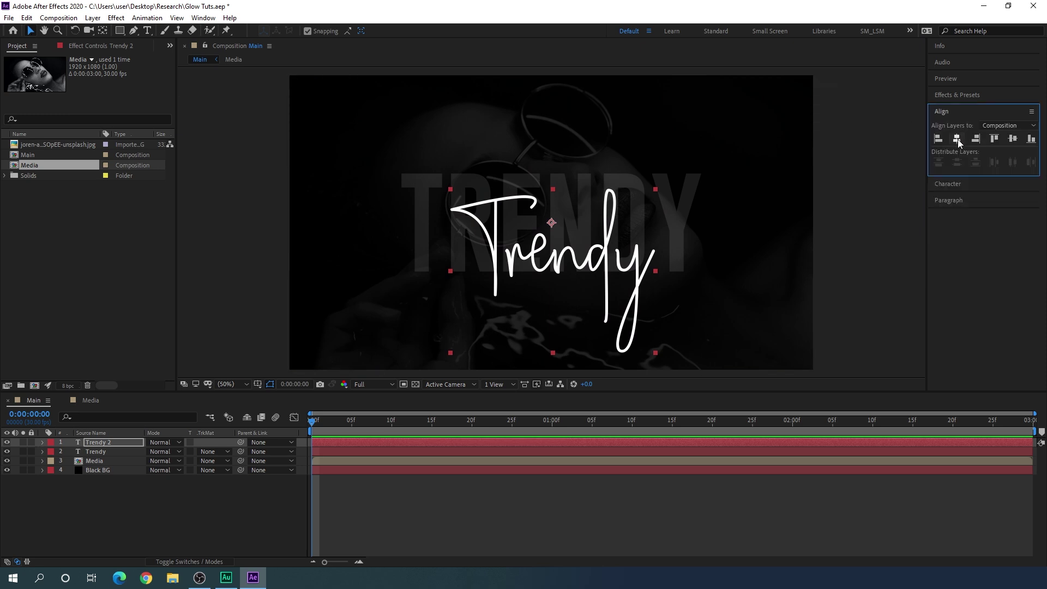
click(958, 139)
click(1013, 139)
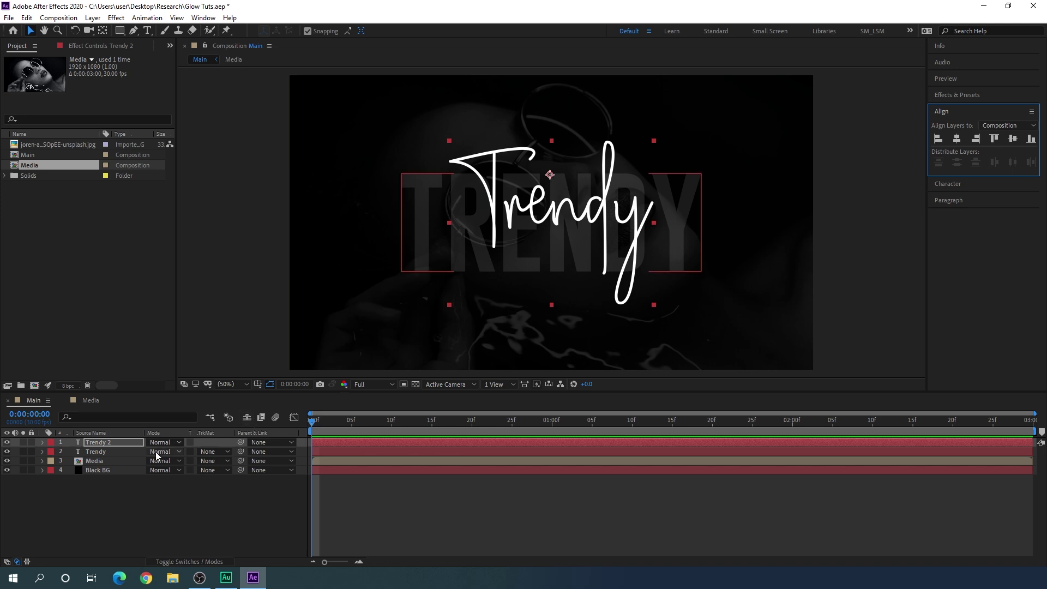
Center the Trendy 2 layer's anchor point within the script text and return to the Selection tool
click(115, 444)
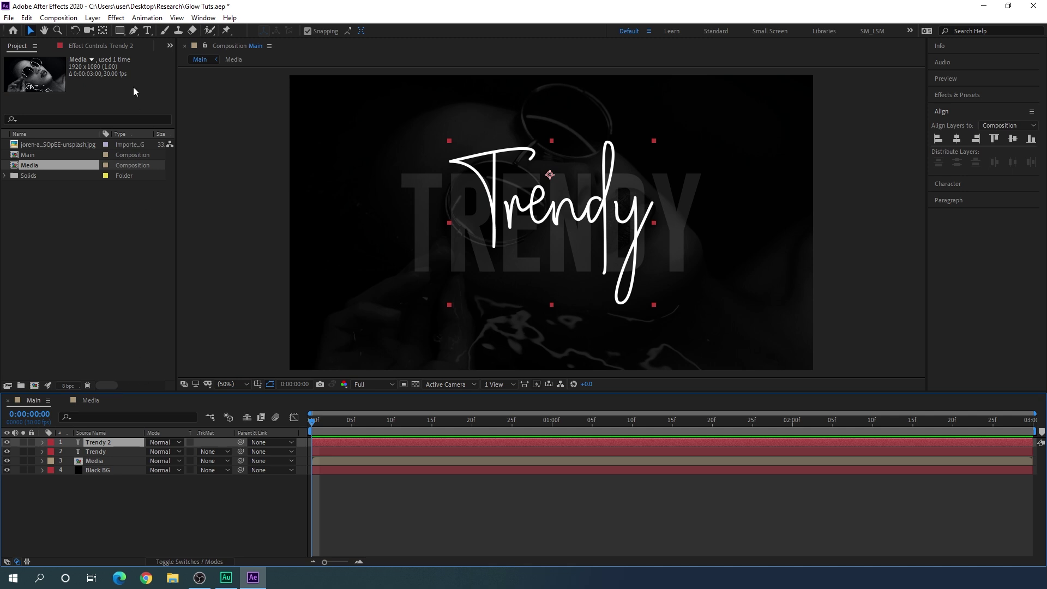
click(102, 31)
key(ctrl+alt+Home)
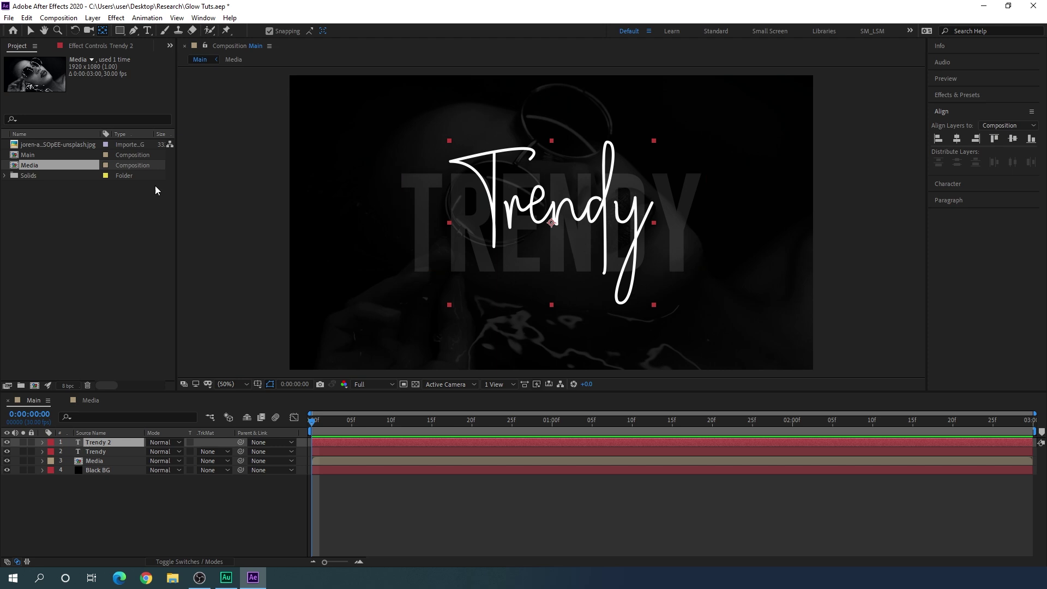
click(31, 32)
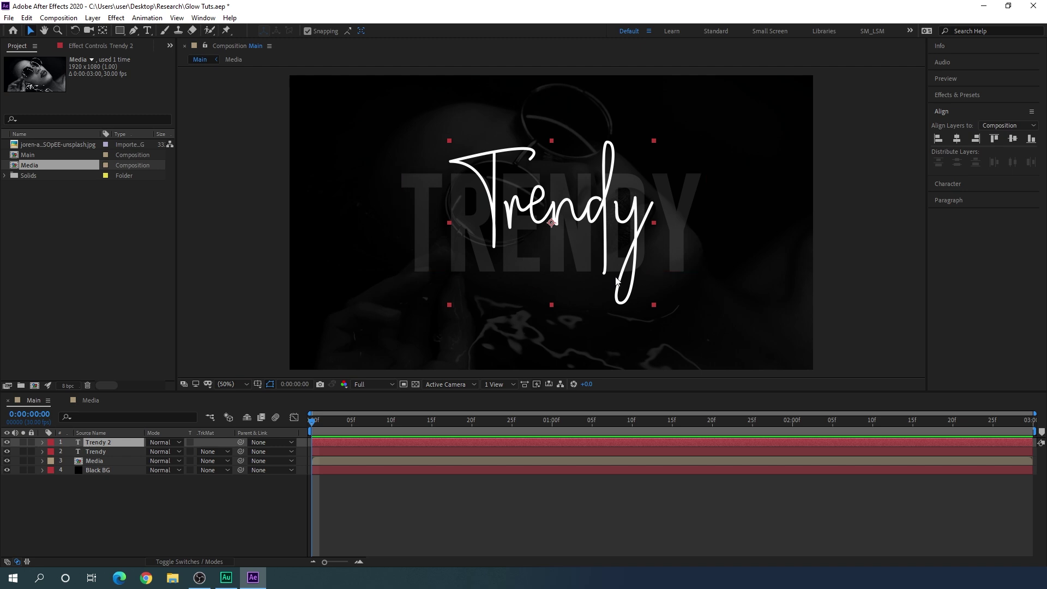
Add Position keyframes to both the Trendy and Trendy 2 layers at 0:00:01:00
click(114, 451)
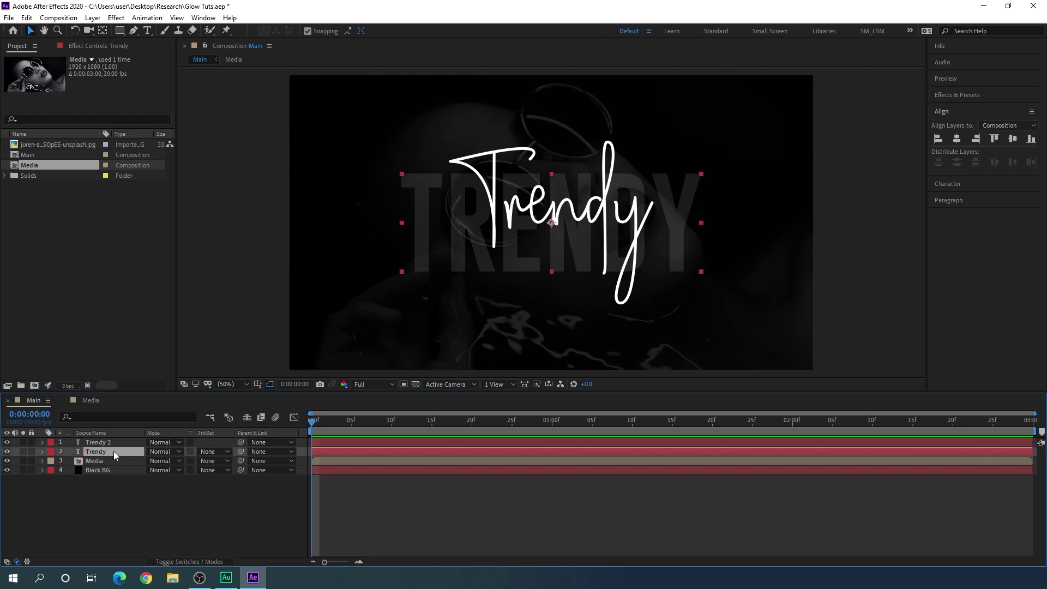
shift+click(113, 444)
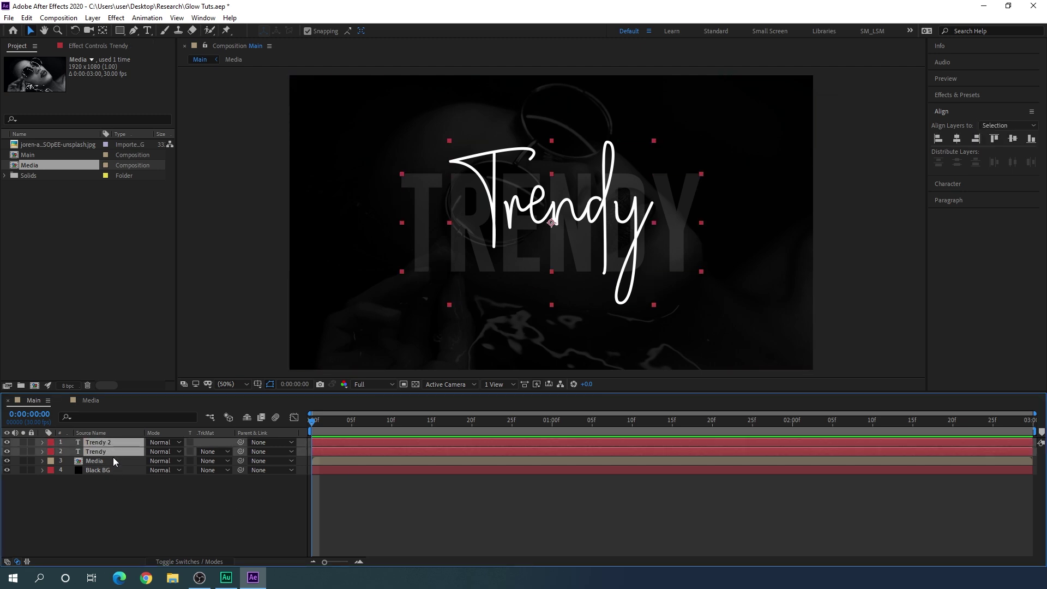
click(554, 426)
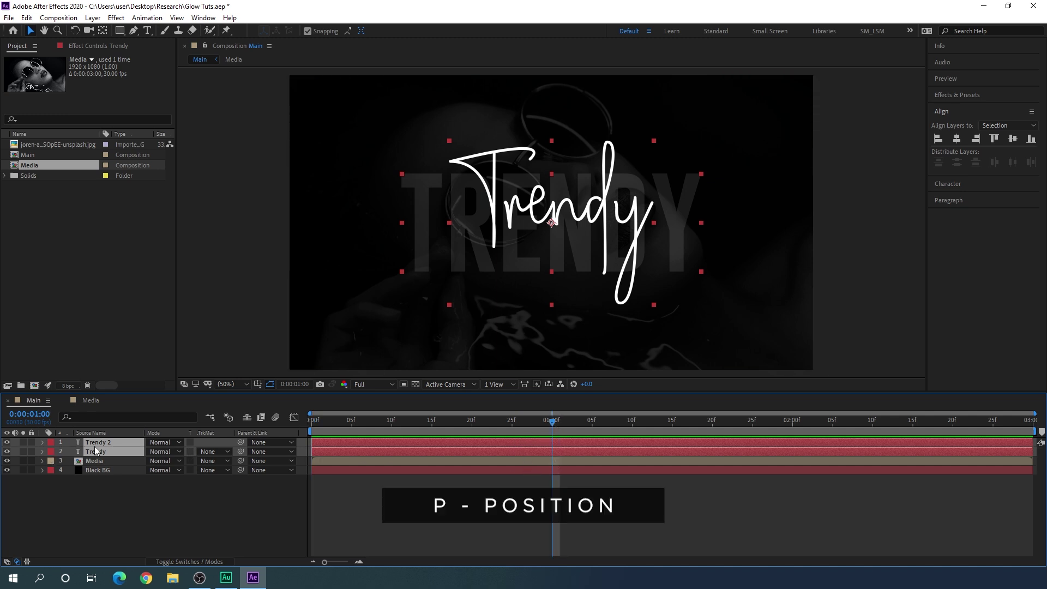
key(p)
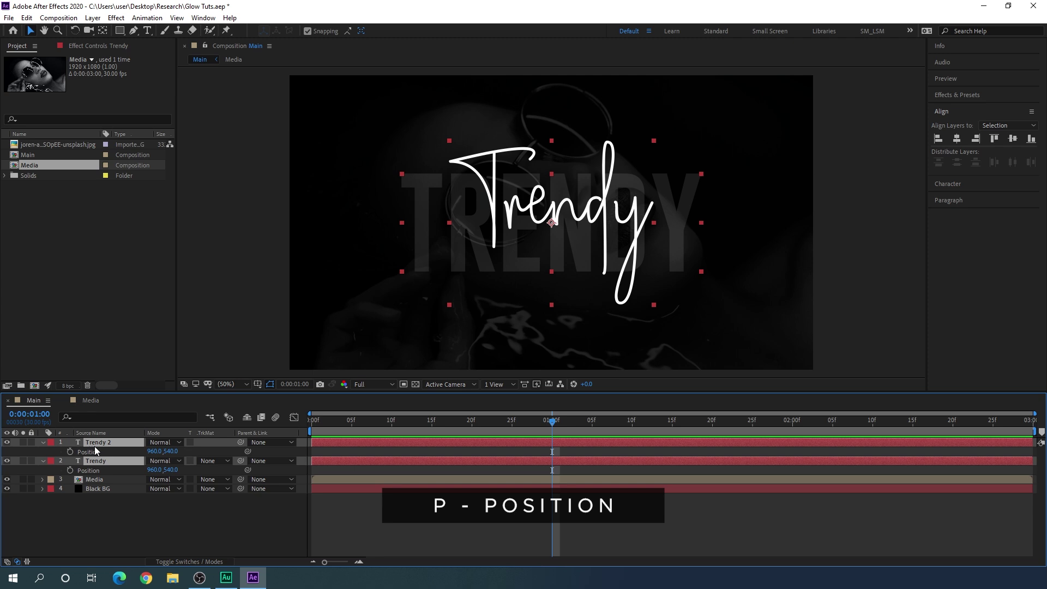
click(70, 451)
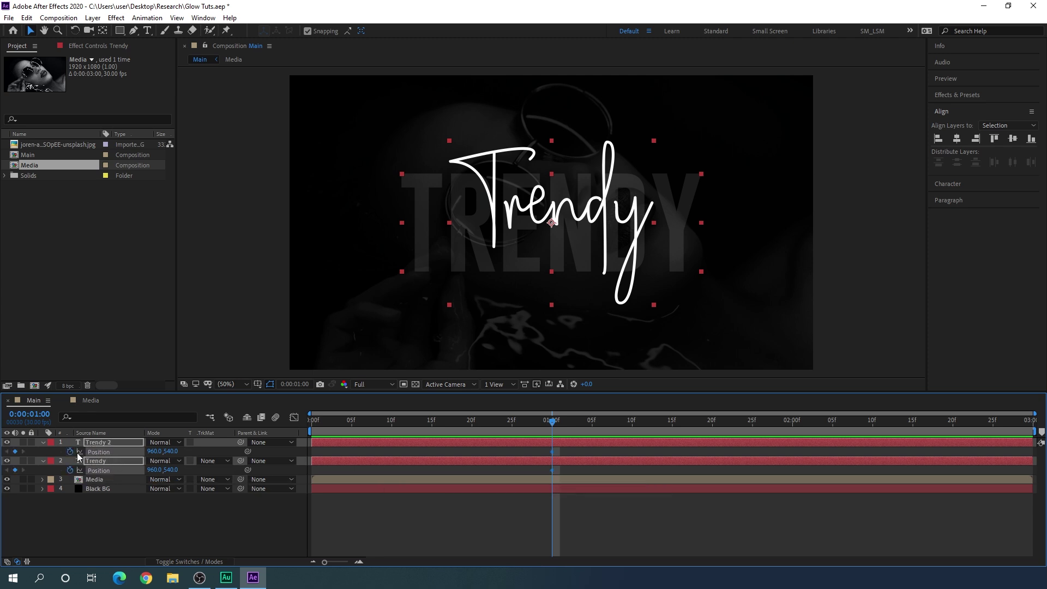
Add Position keyframes holding the current position on both text layers at 0:00:02:00
drag(757, 421, 794, 453)
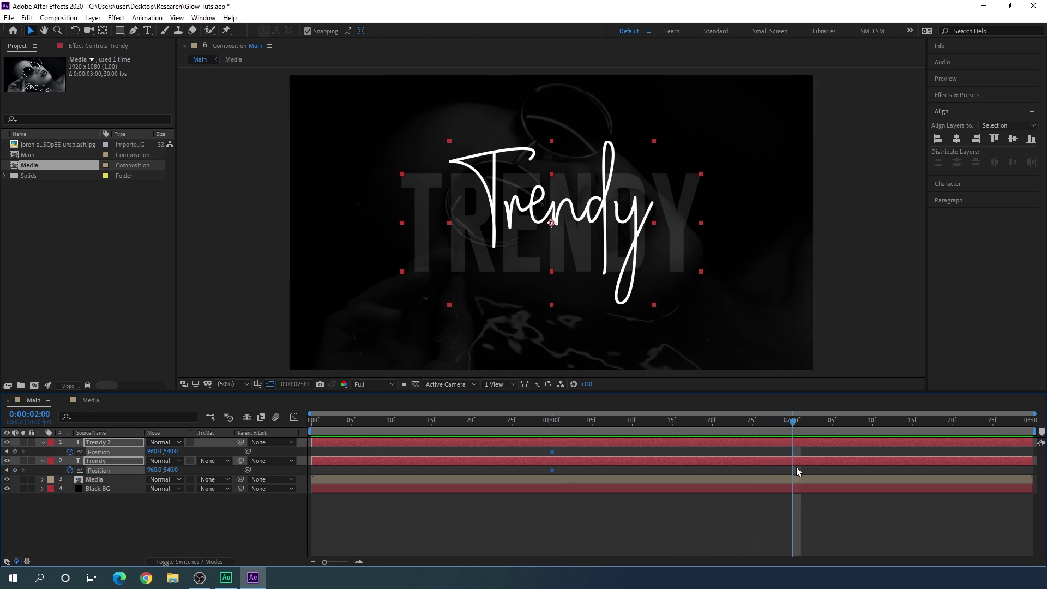
click(15, 452)
shift+click(793, 479)
At 0:00:00:00, move only the Trendy layer above the frame by setting its Y position to -201
click(548, 444)
drag(551, 424, 313, 442)
click(224, 519)
click(98, 461)
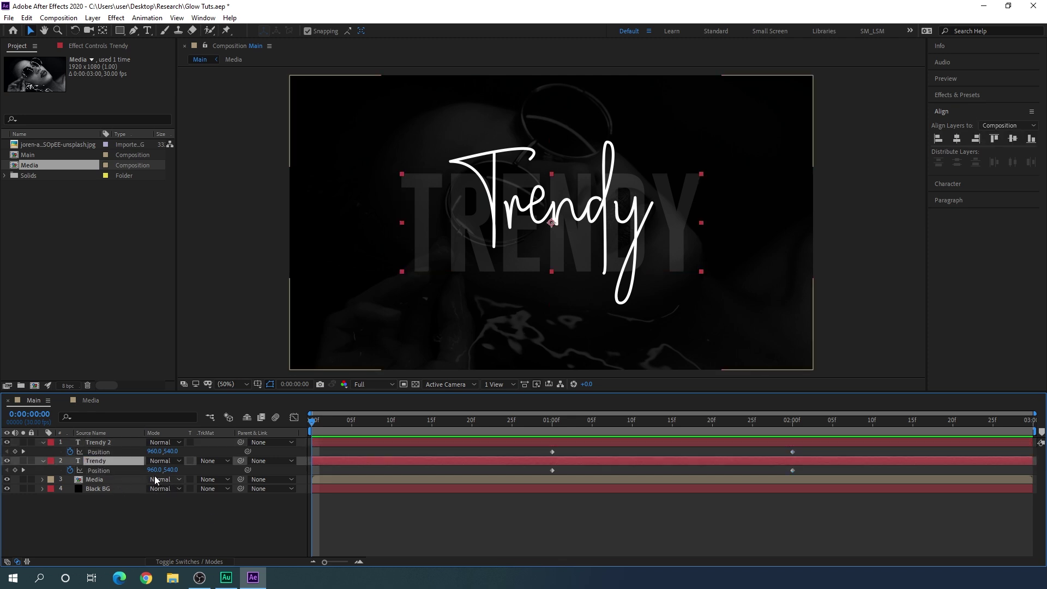
mouse_move(171, 473)
mouse_down()
mouse_move(87, 483)
mouse_move(171, 472)
mouse_move(153, 473)
mouse_up()
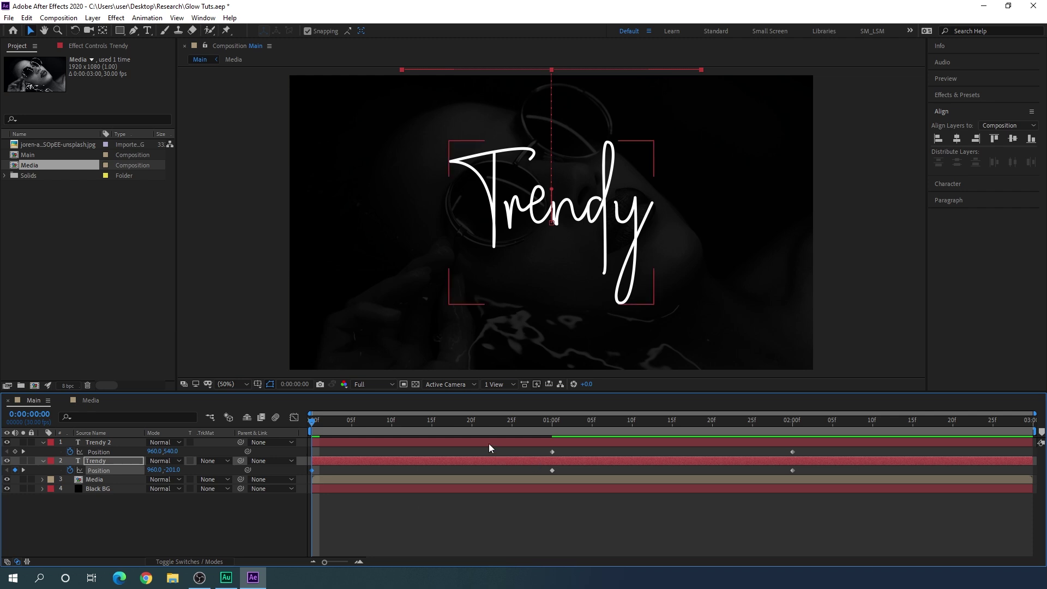
At 0:00:02:29, move the Trendy layer below the frame by setting its Y position to 1277, and scrub through the animation
drag(450, 421, 1033, 439)
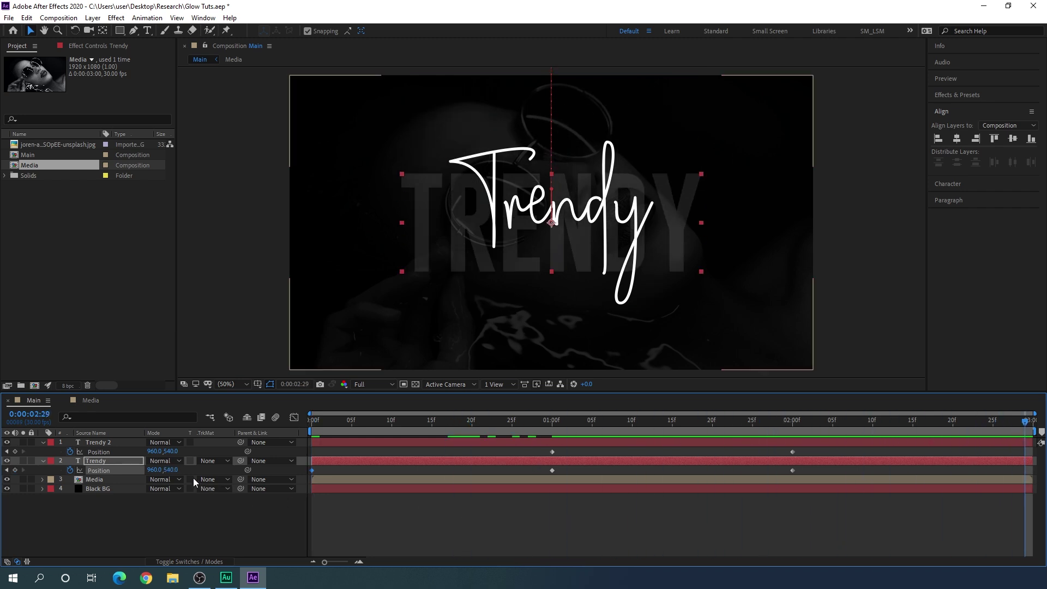
drag(171, 470, 561, 488)
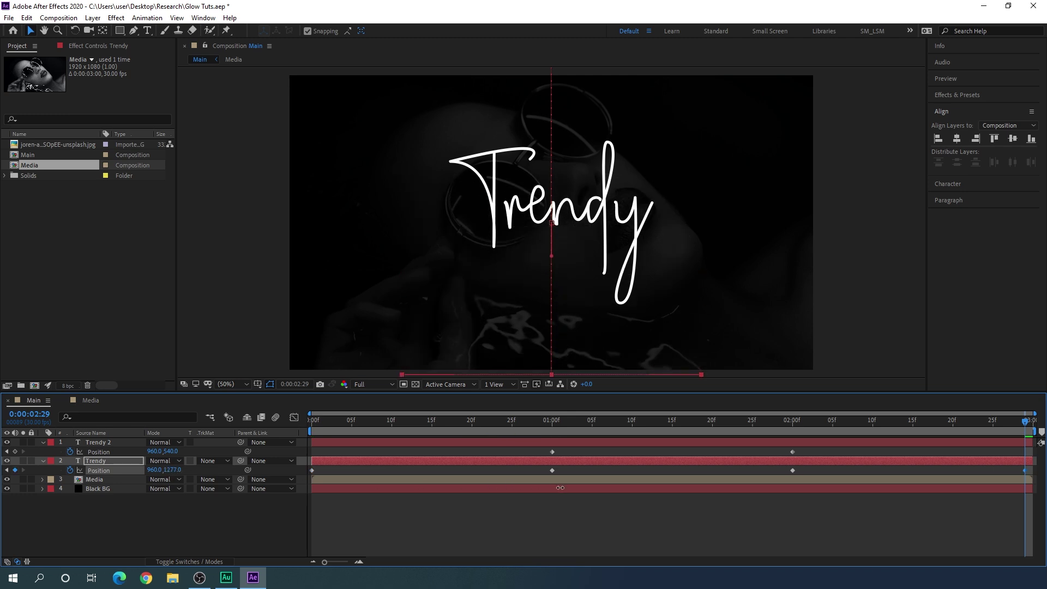
drag(624, 436, 285, 439)
drag(515, 447, 731, 457)
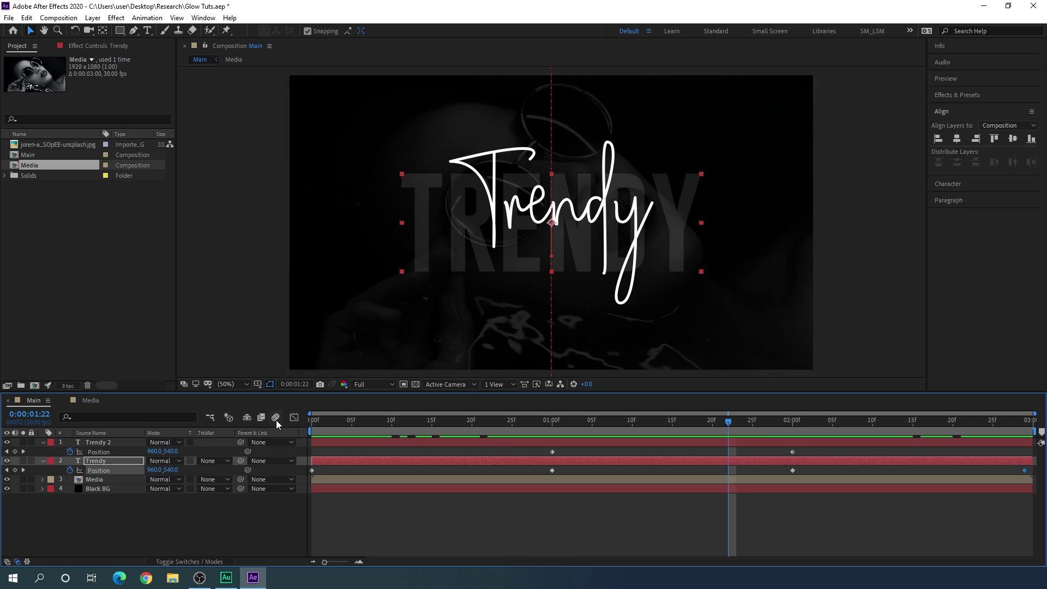
At 0:00:00:00, move the Trendy 2 layer below the frame by setting its Y position to 1399
click(108, 446)
drag(548, 420, 295, 433)
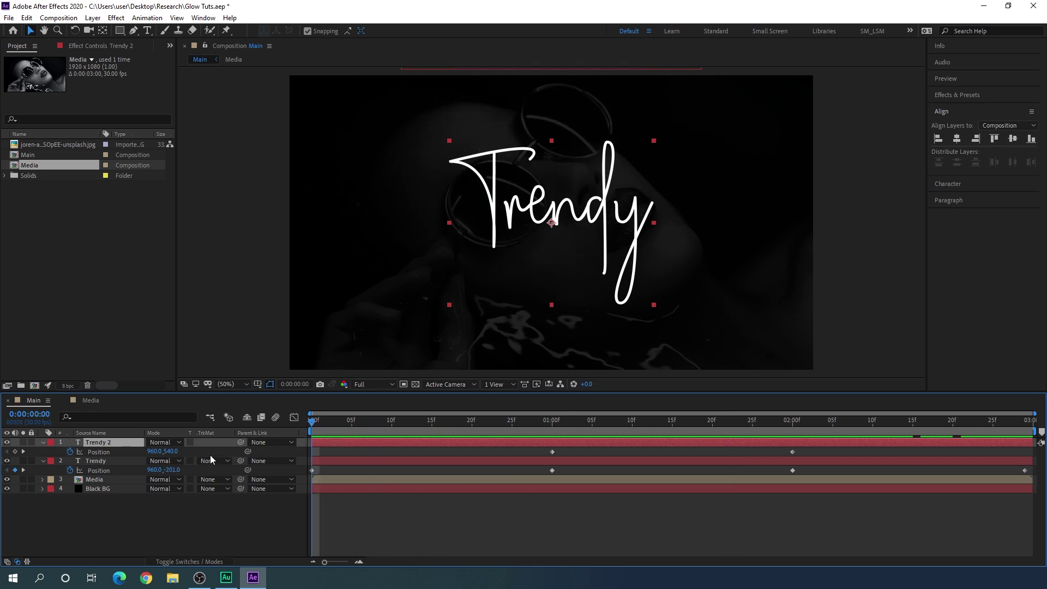
drag(170, 453, 610, 479)
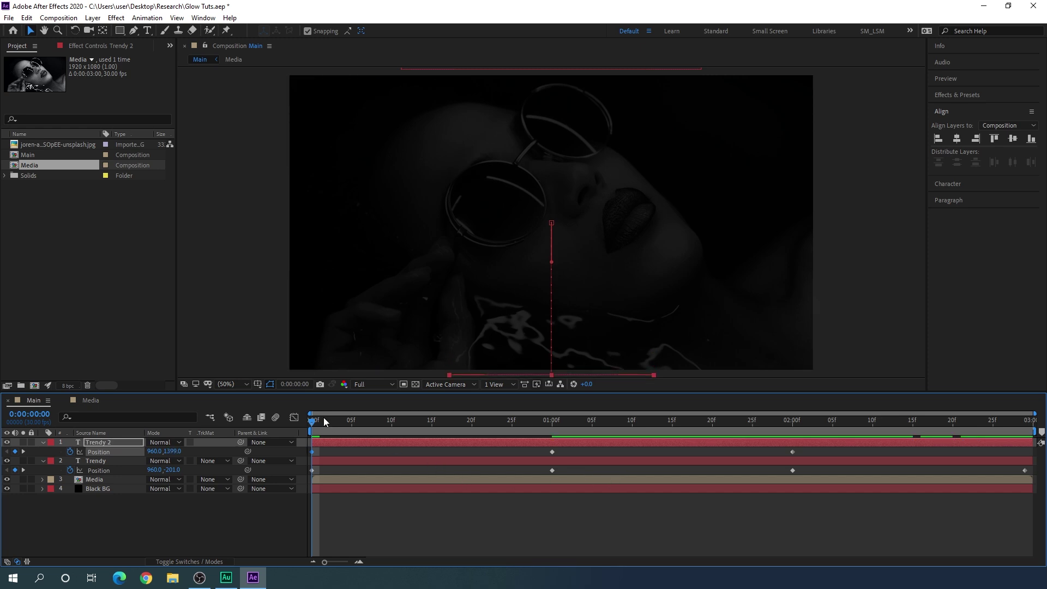
At 0:00:02:29, move the Trendy 2 layer above the frame with a Position keyframe, and preview the animation
drag(338, 429, 1026, 426)
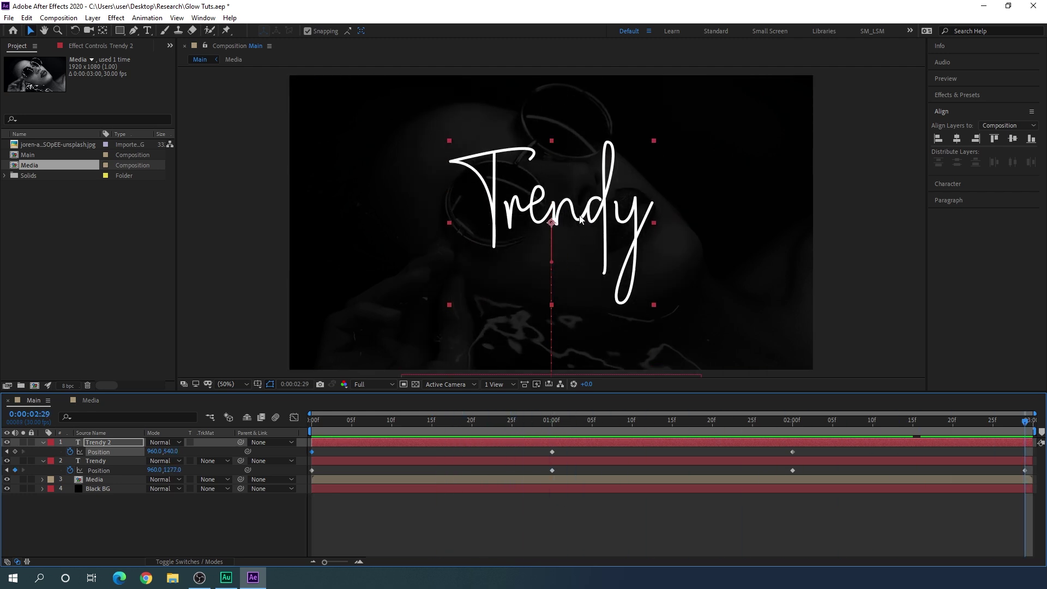
drag(169, 451, 143, 451)
key(space)
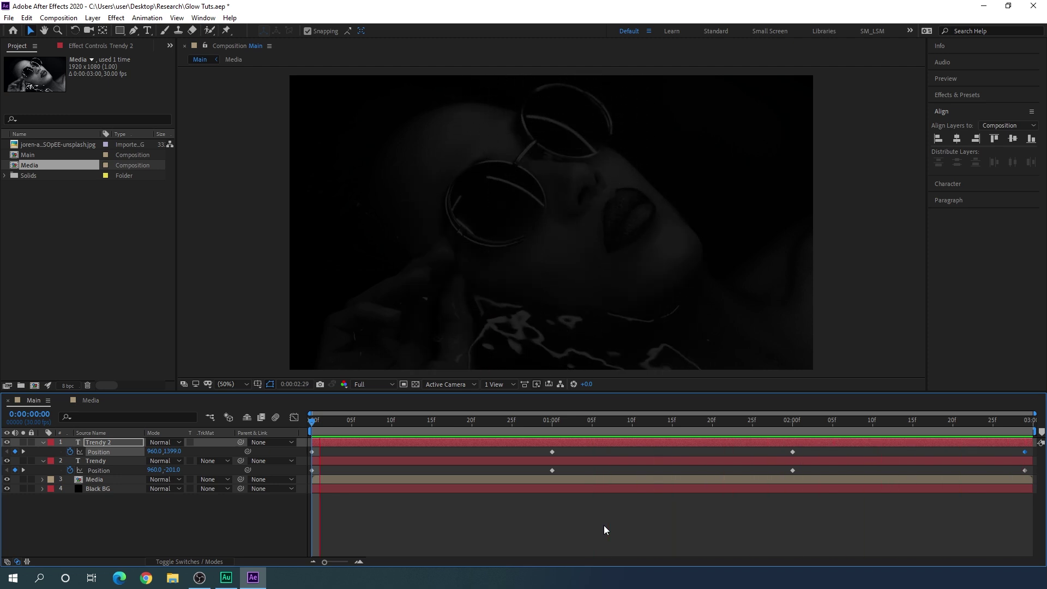
key(space)
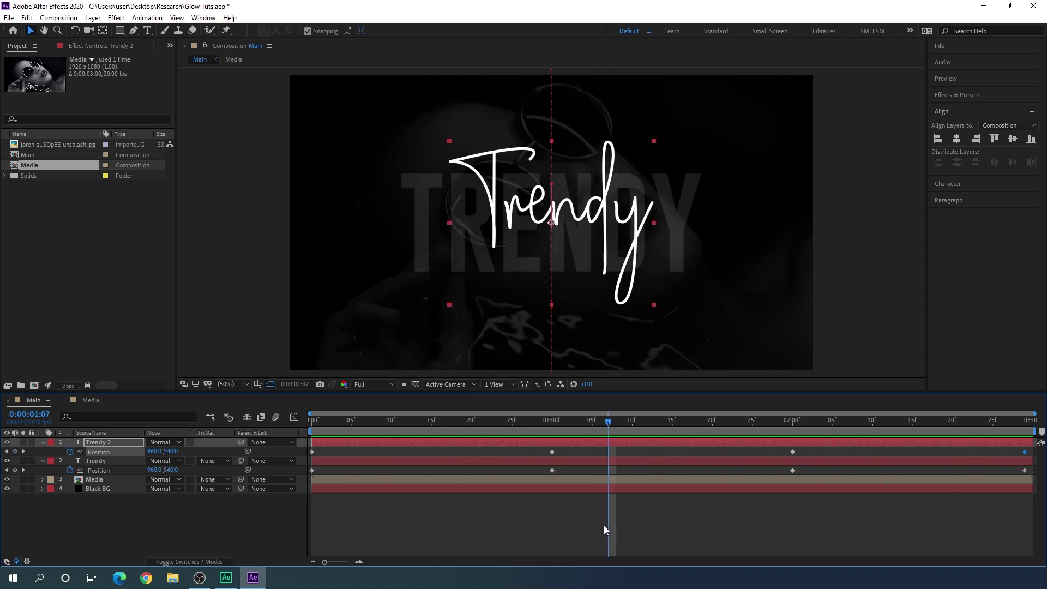
Apply Easy Ease to all Position keyframes of the Trendy and Trendy 2 layers
drag(1006, 452, 1039, 480)
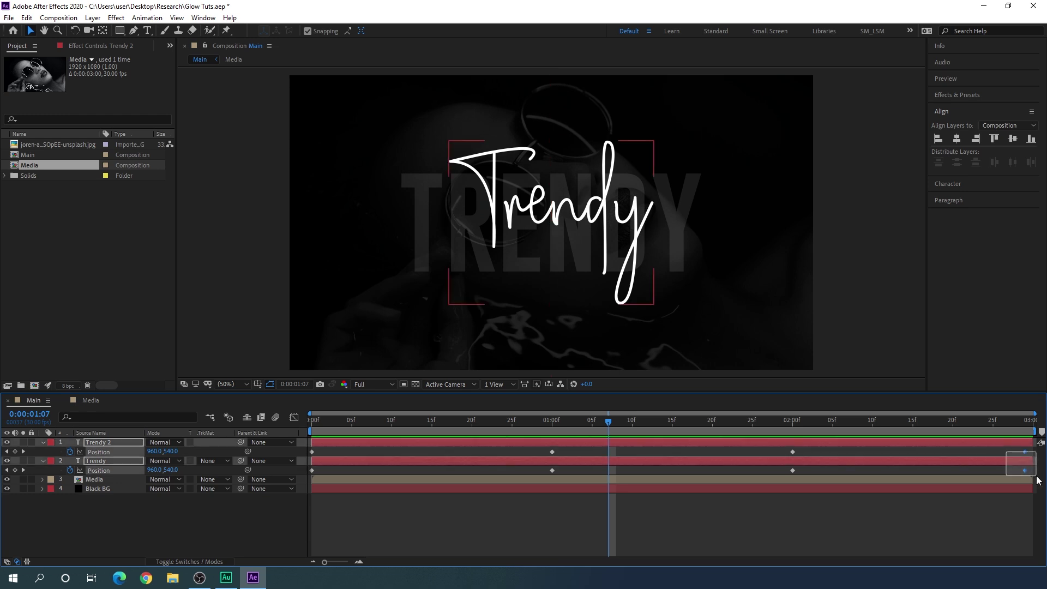
drag(810, 448, 314, 484)
key(F9)
key(F9)
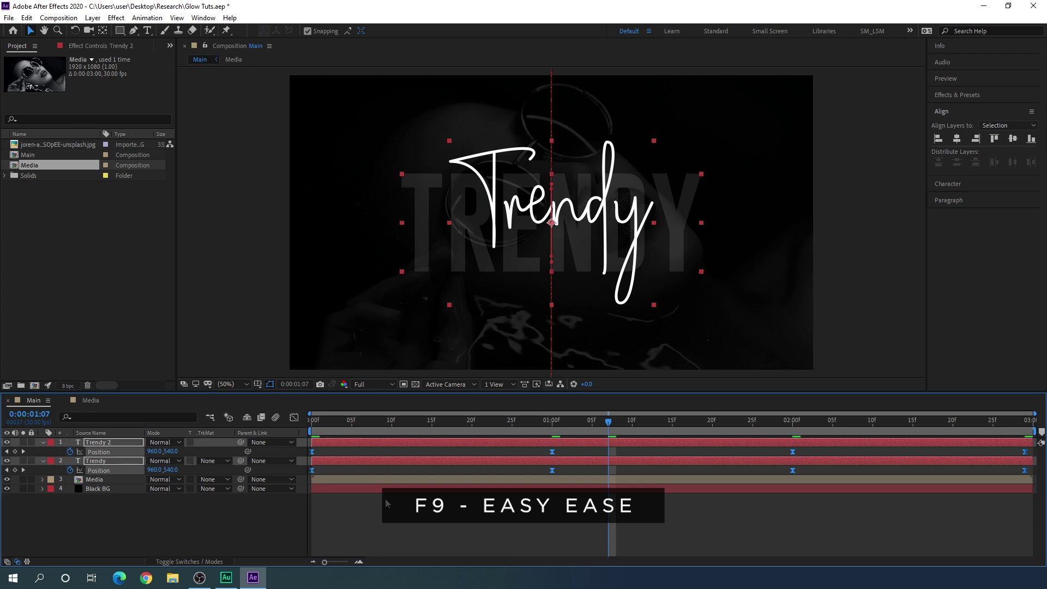
In the speed graph, reshape both layers' entrance curves to peak sharply just after 0:00:00:00 and ease slowly into 0:00:01:00
click(294, 418)
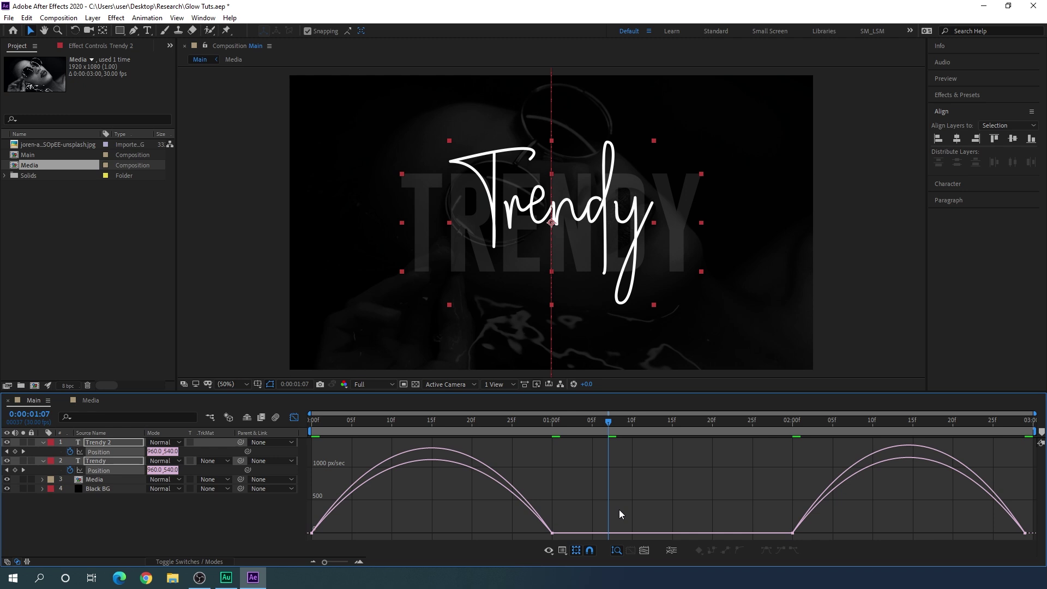
right_click(577, 498)
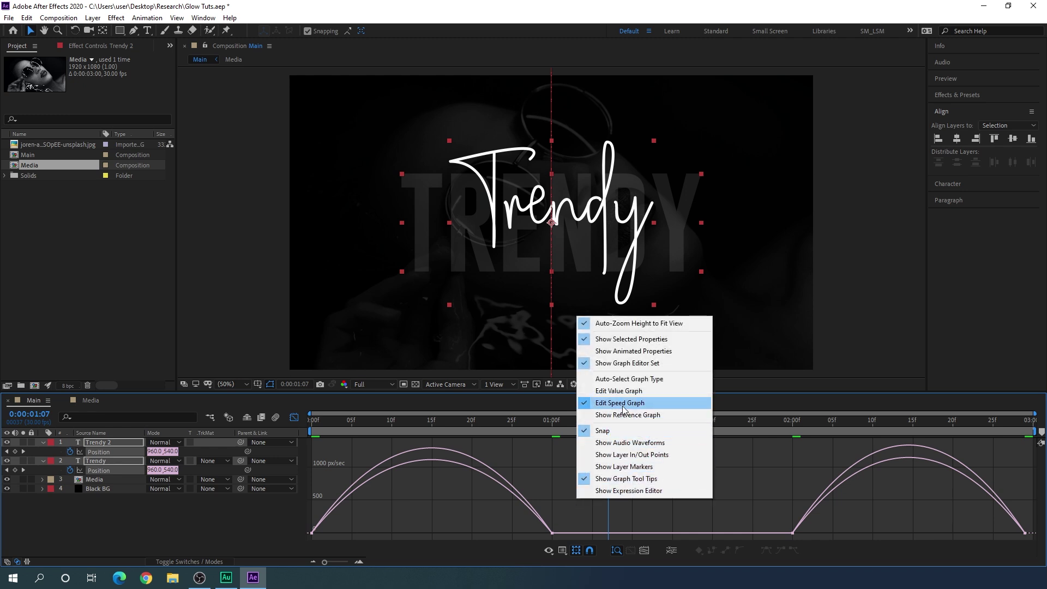
drag(569, 512, 414, 535)
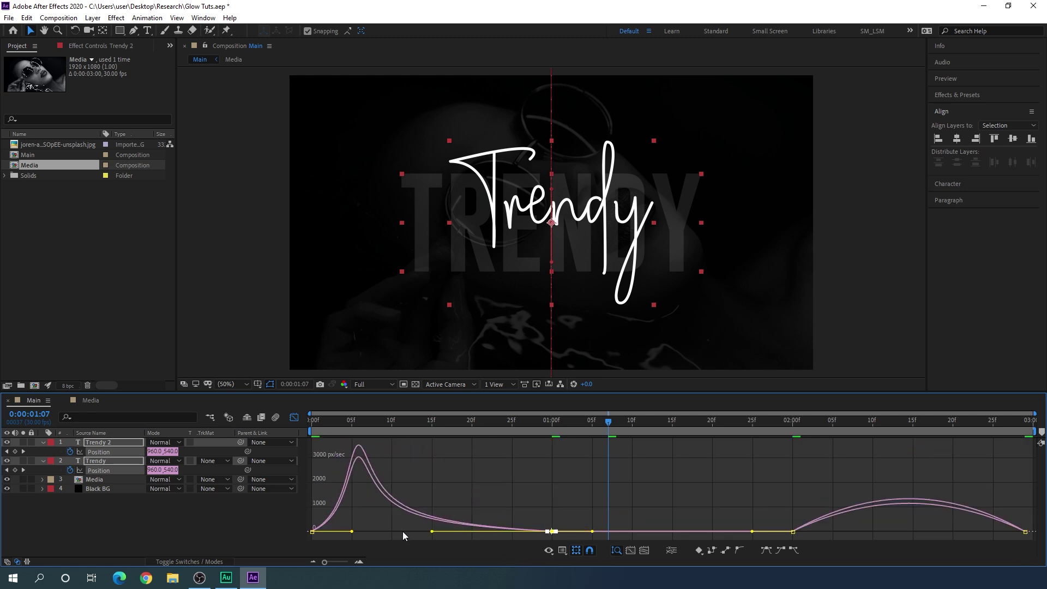
click(313, 530)
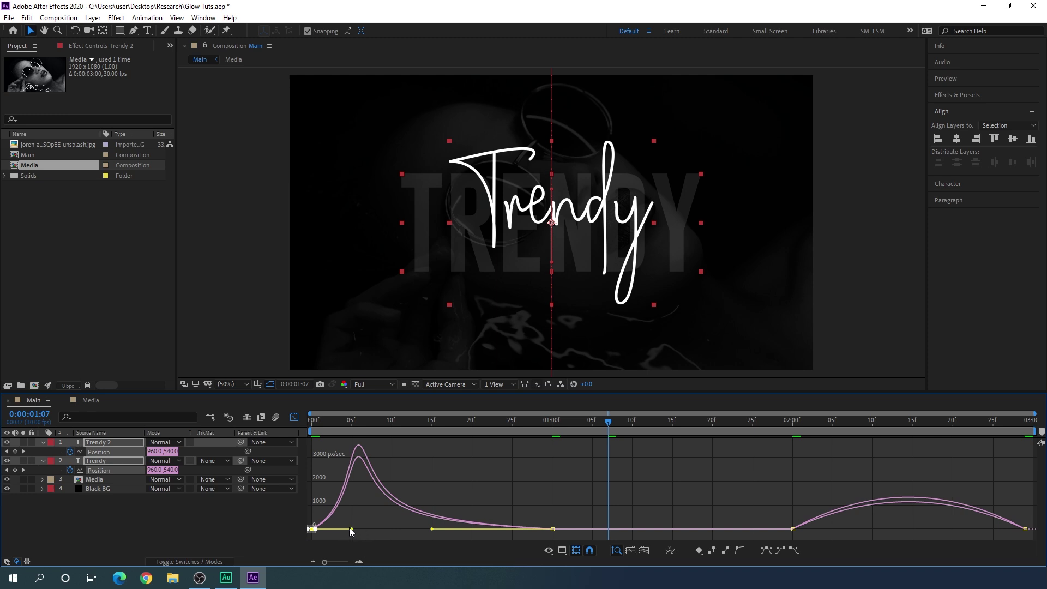
drag(352, 529, 330, 530)
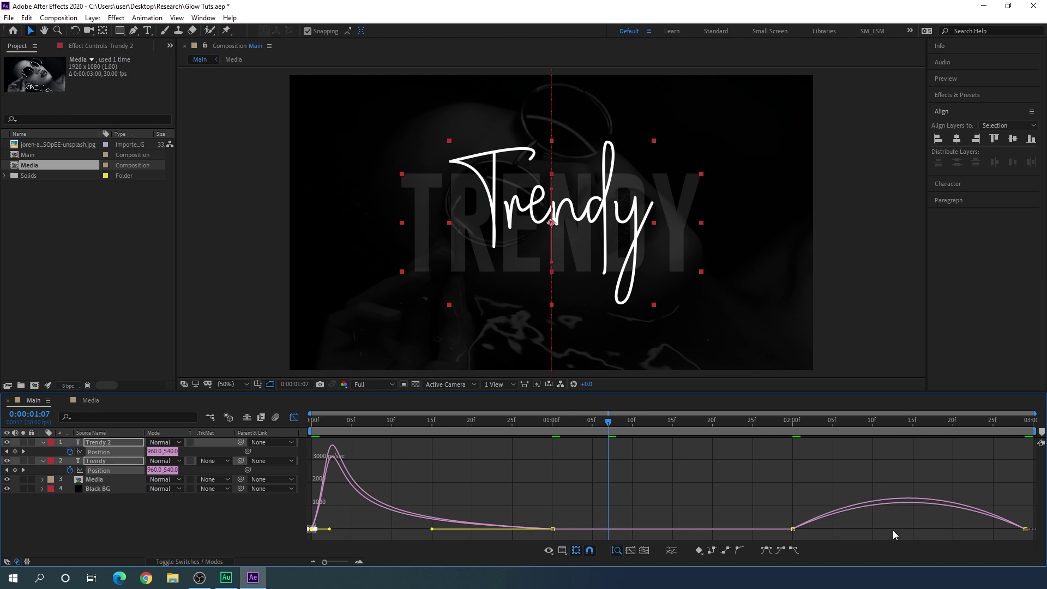
Reshape both layers' exit curves to ease slowly out of 0:00:02:00 and peak sharply just before the end, and close the graph editor
drag(762, 509, 949, 539)
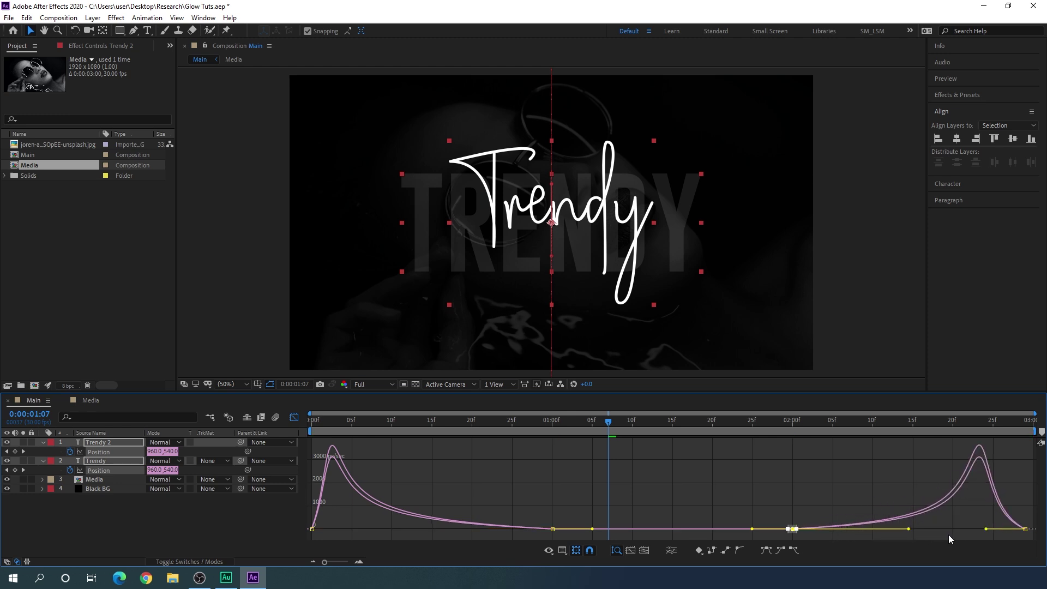
drag(1029, 486, 1009, 521)
drag(986, 530, 1012, 537)
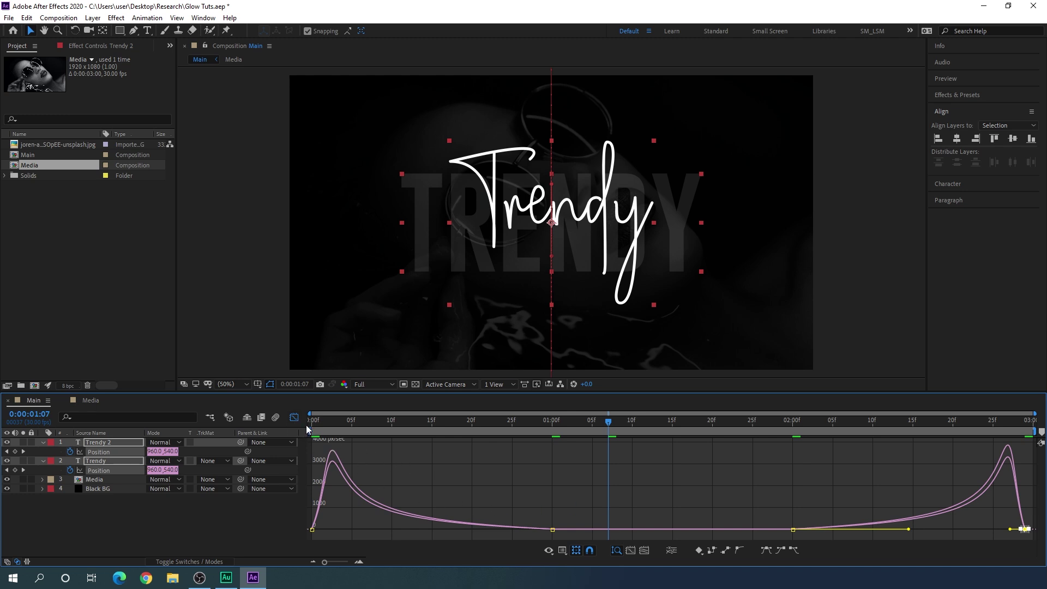
click(295, 419)
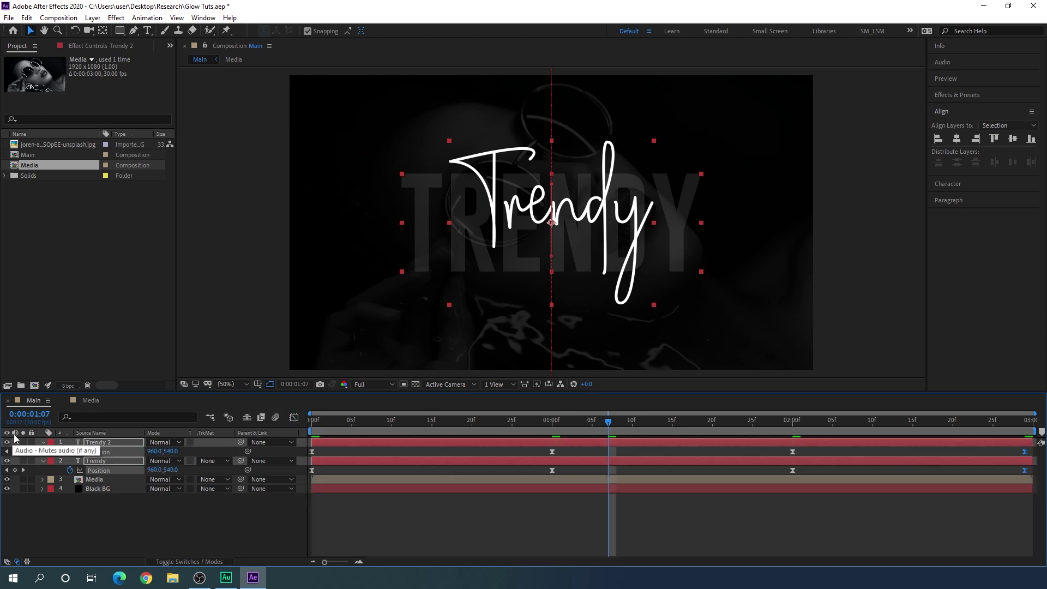
Collapse the text layers' properties and preview the eased animation from the start
click(43, 442)
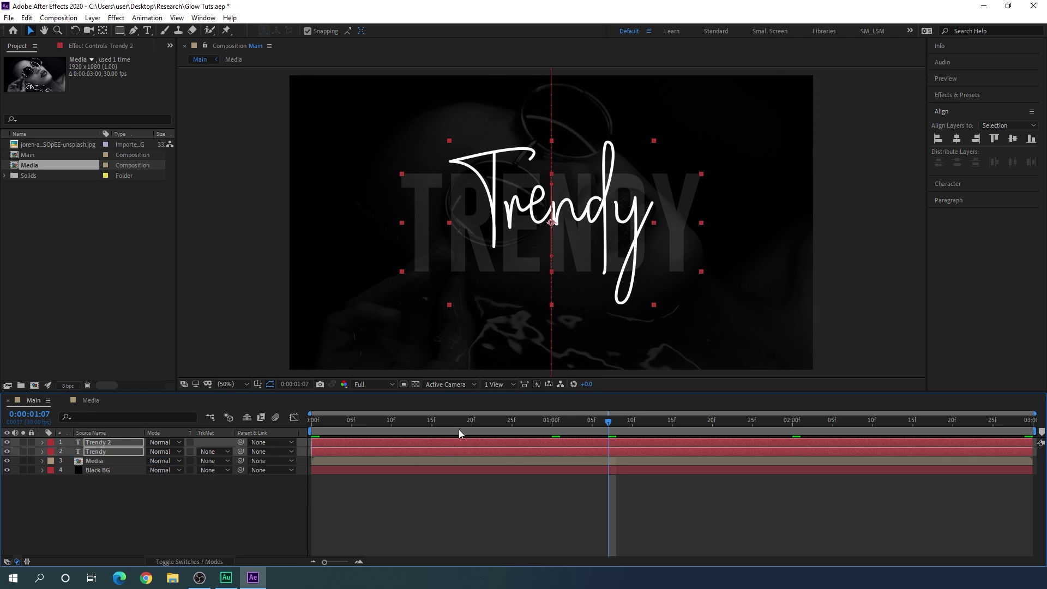
key(Home)
key(space)
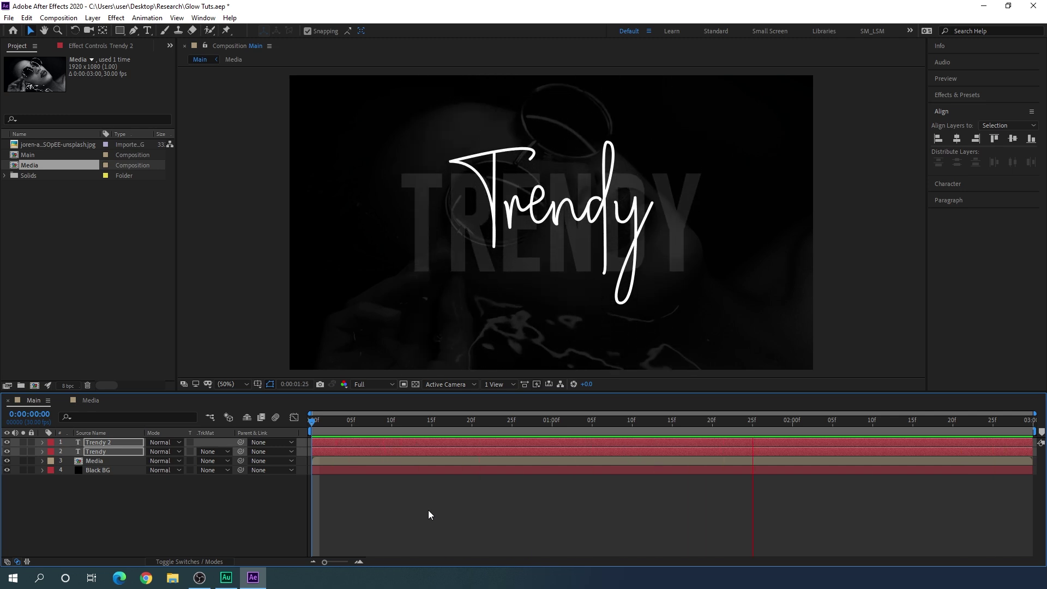
key(space)
drag(574, 431, 448, 432)
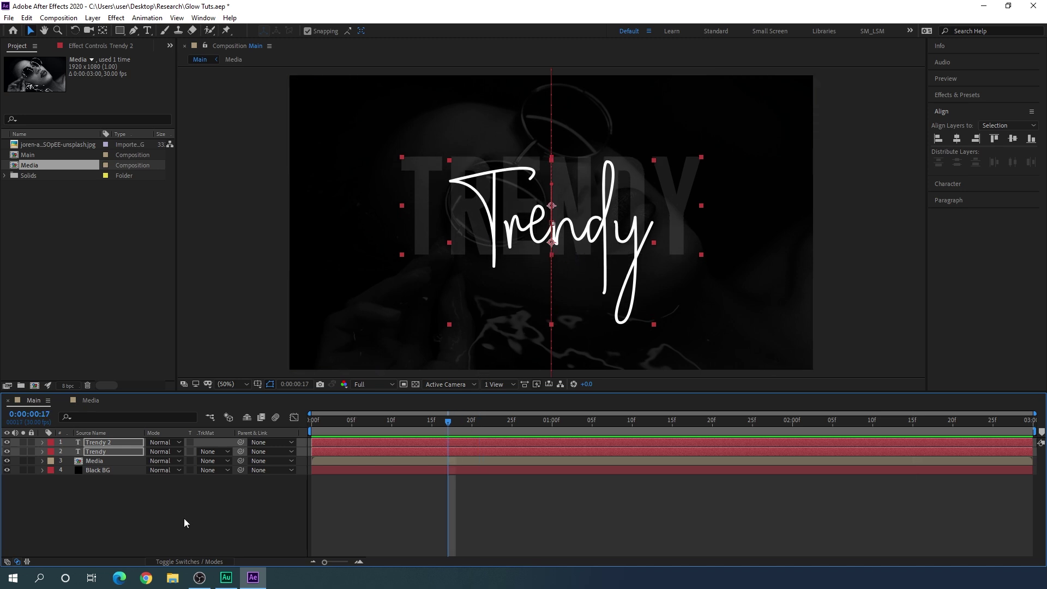
click(196, 510)
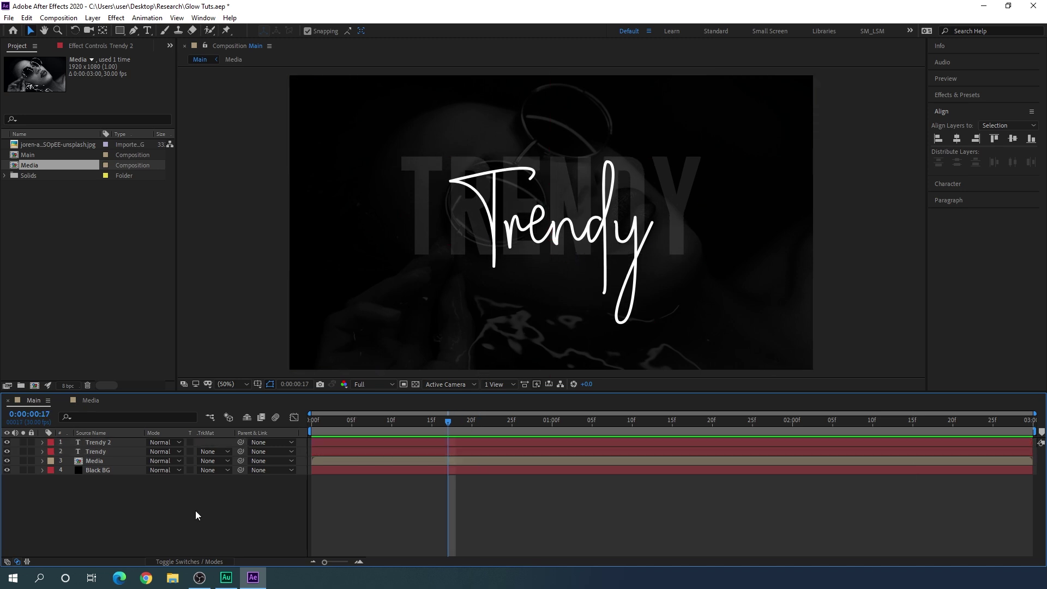
Duplicate the Trendy 2 layer and rename the original Trendy layer as Trendy 1
click(114, 446)
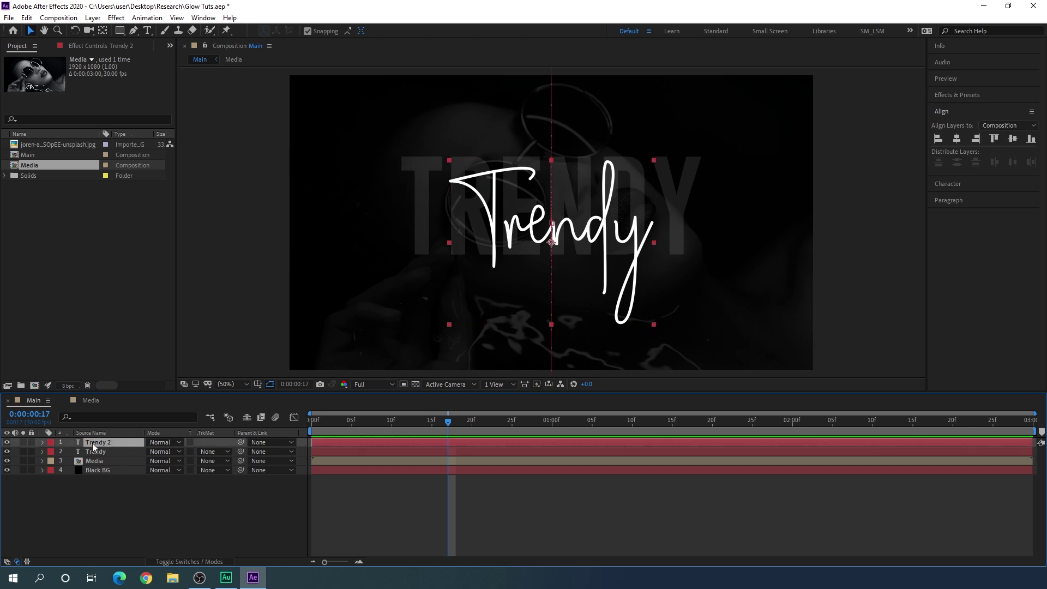
key(ctrl+d)
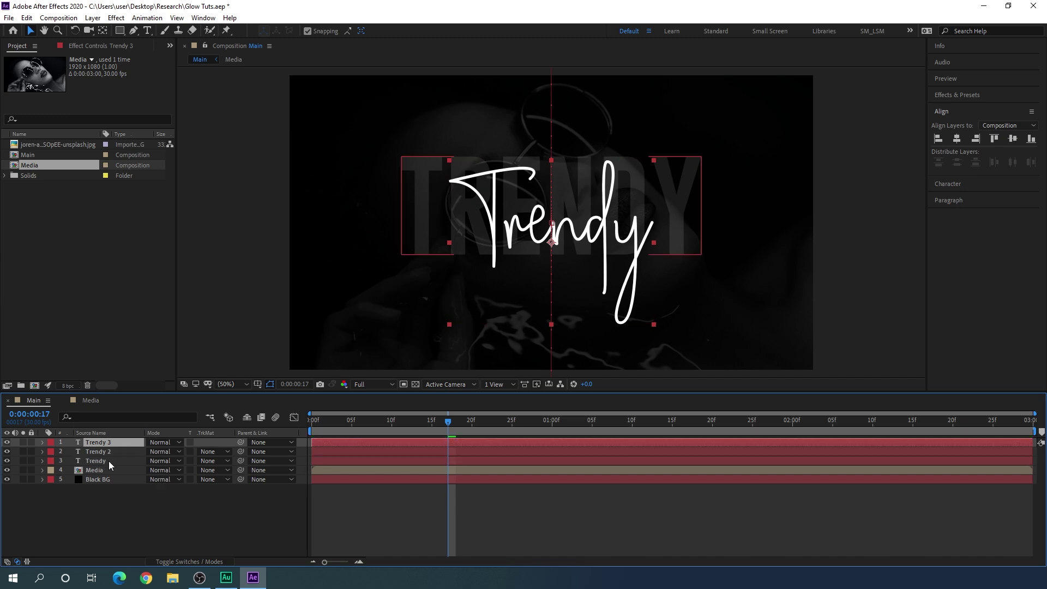
click(109, 460)
key(Return)
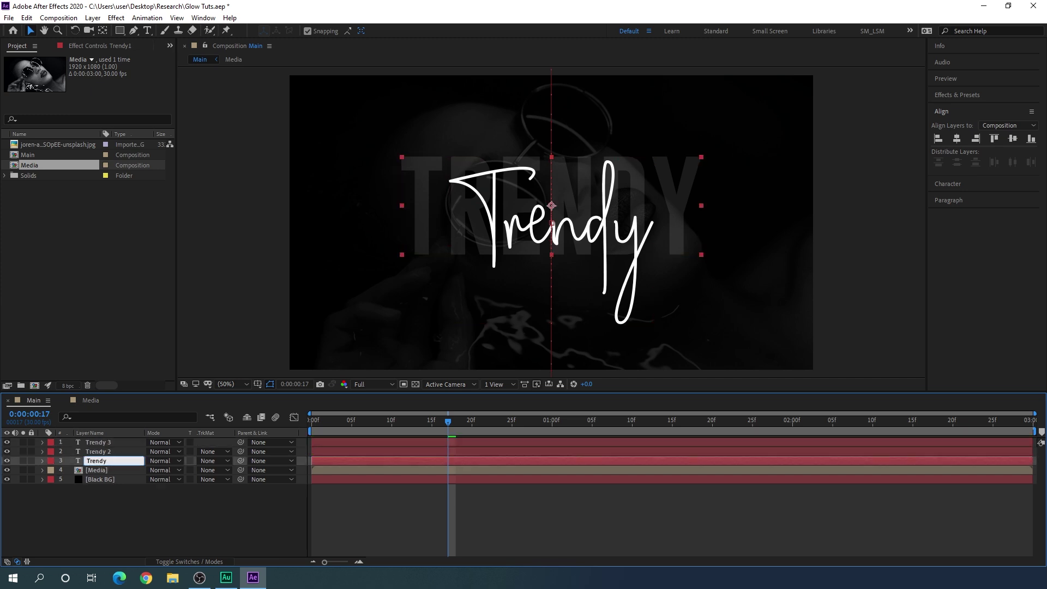
click(119, 454)
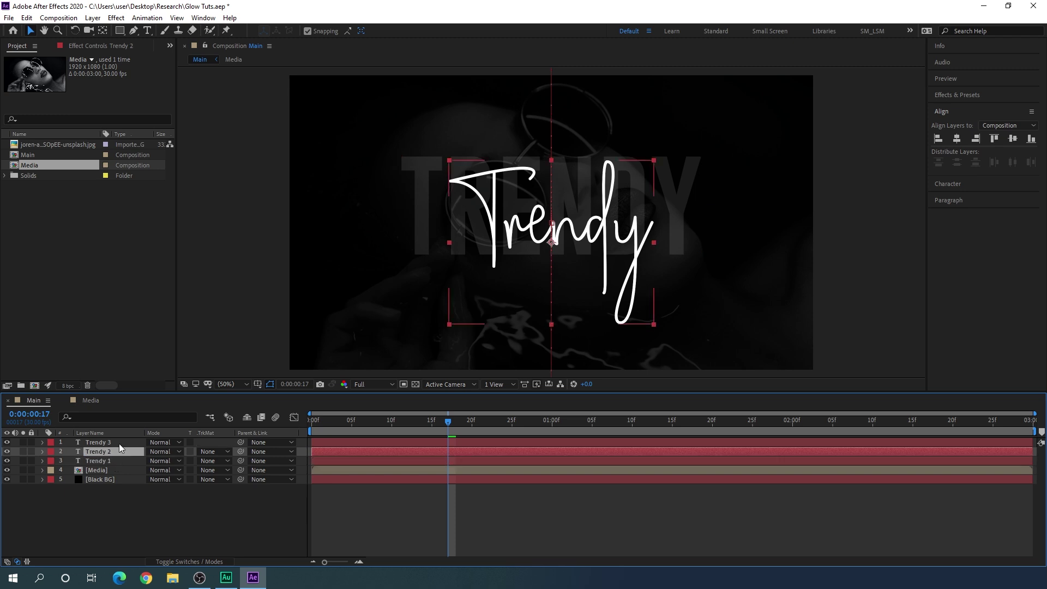
click(119, 443)
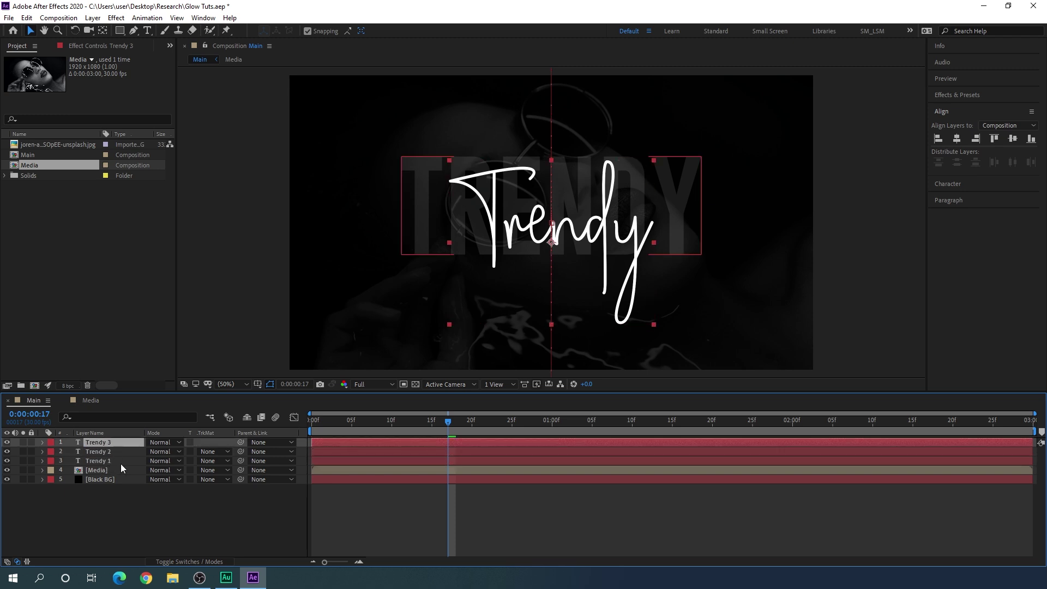
click(112, 463)
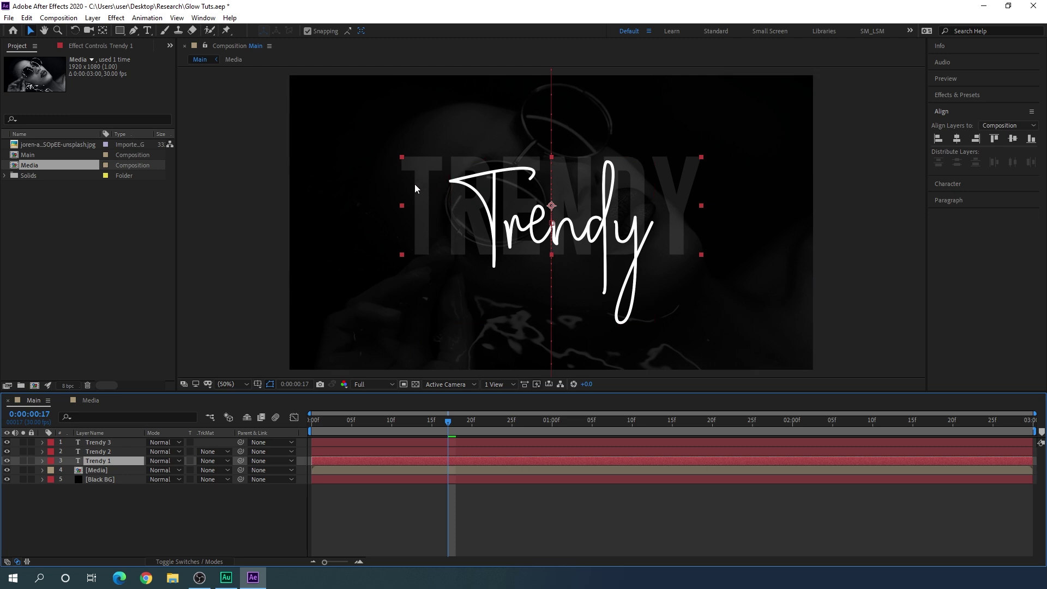
click(123, 450)
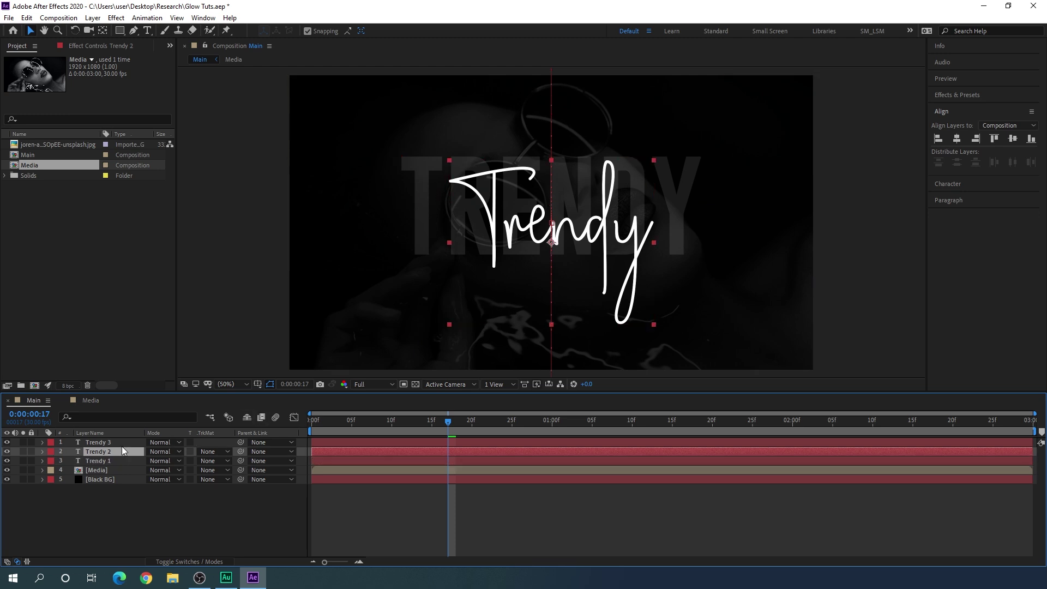
shift+click(120, 443)
Move the playhead to 0:00:01:05 and hide the Trendy 2 layer
drag(434, 428, 593, 431)
key(ctrl+shift+a)
click(98, 451)
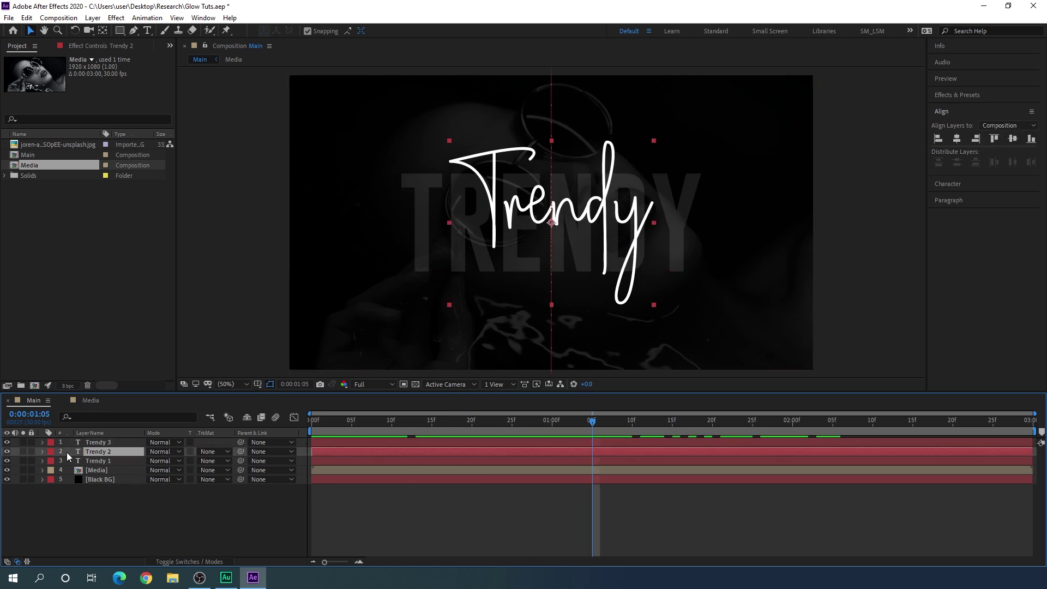
click(7, 452)
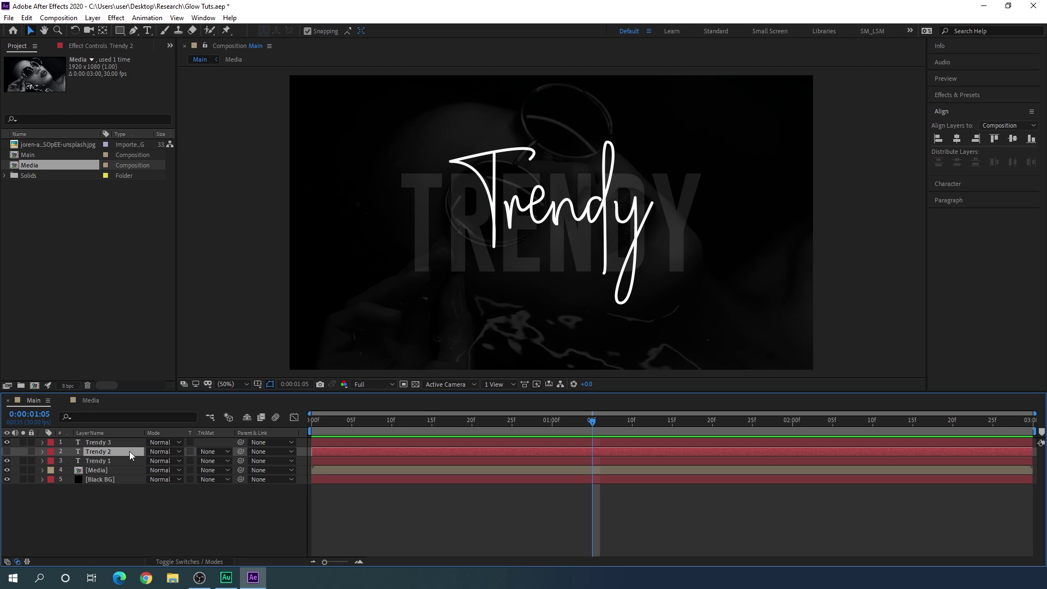
Apply a Glow effect to the Trendy 3 layer and set its Glow Radius to 100
click(100, 443)
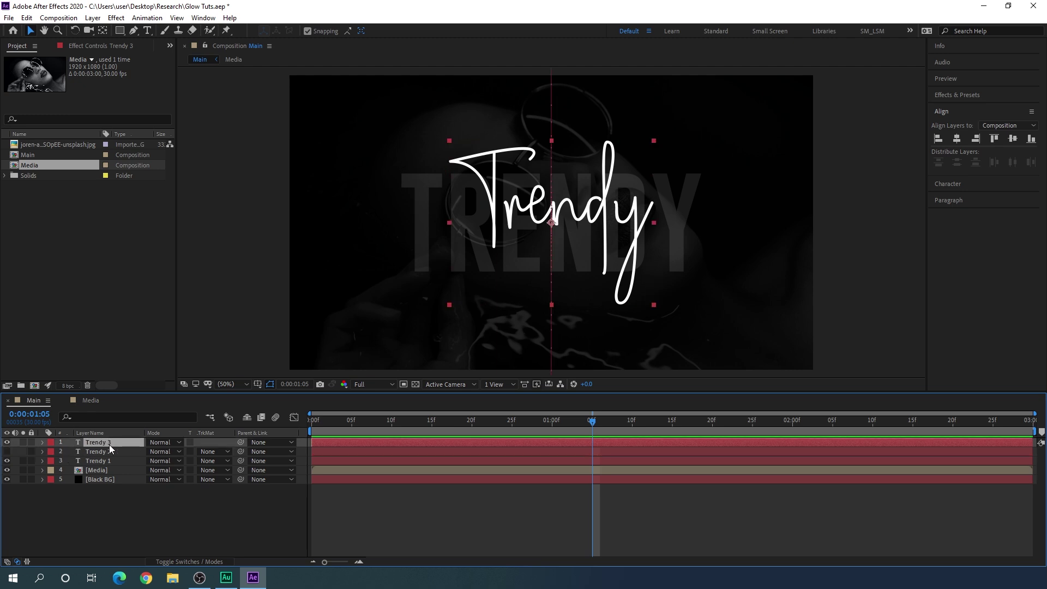
click(964, 100)
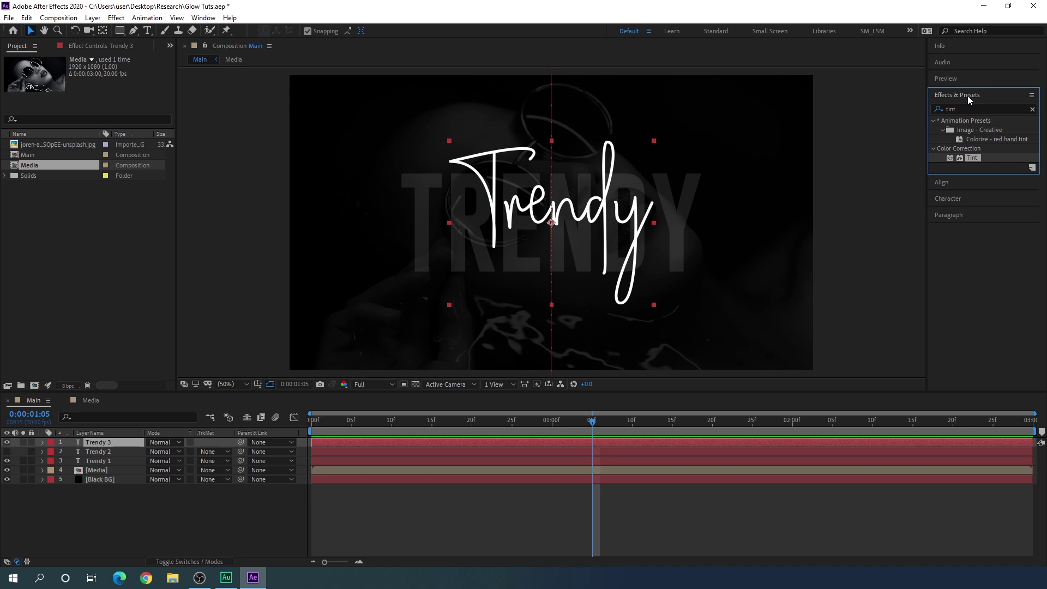
click(1033, 109)
click(992, 107)
text(glow)
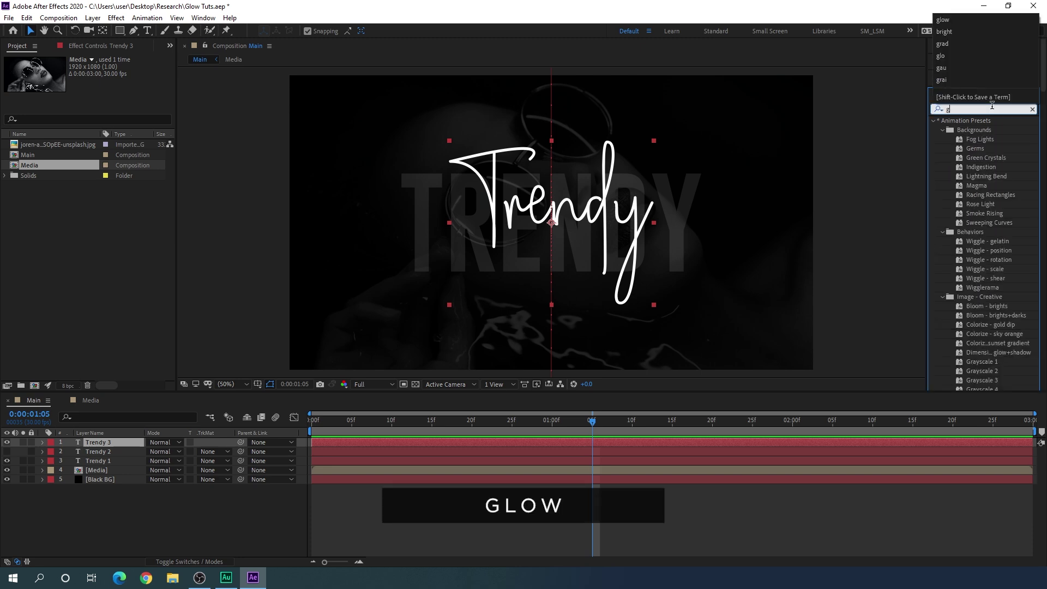
click(974, 177)
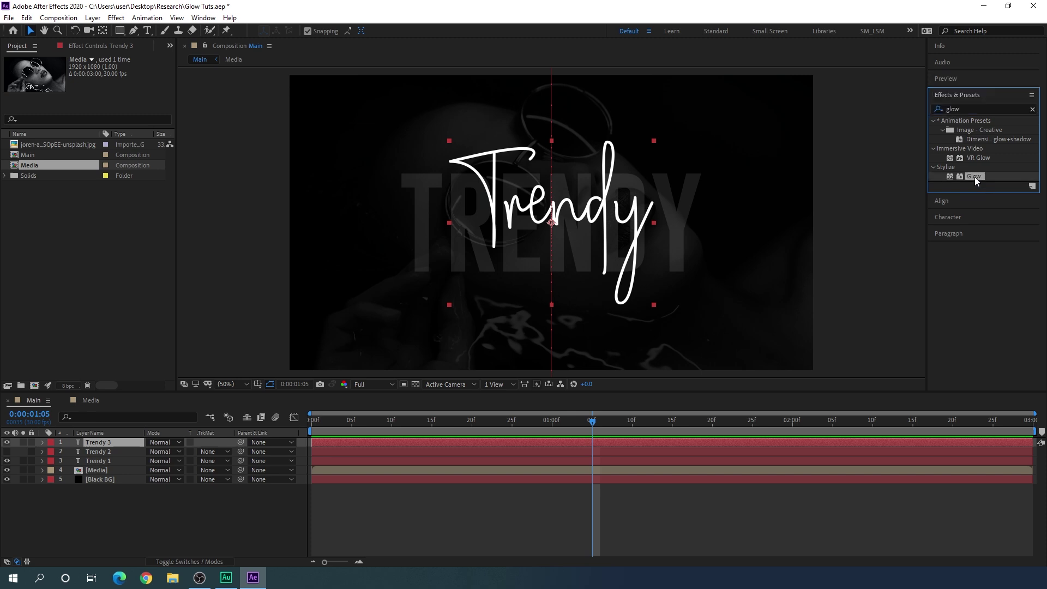
drag(974, 177, 132, 444)
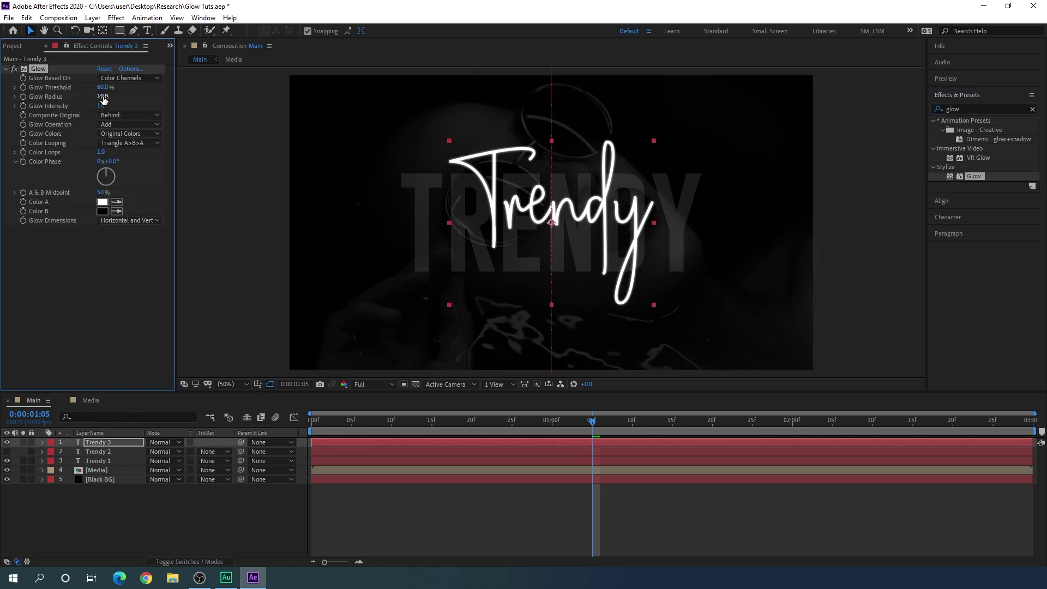
click(102, 96)
text(100)
key(Return)
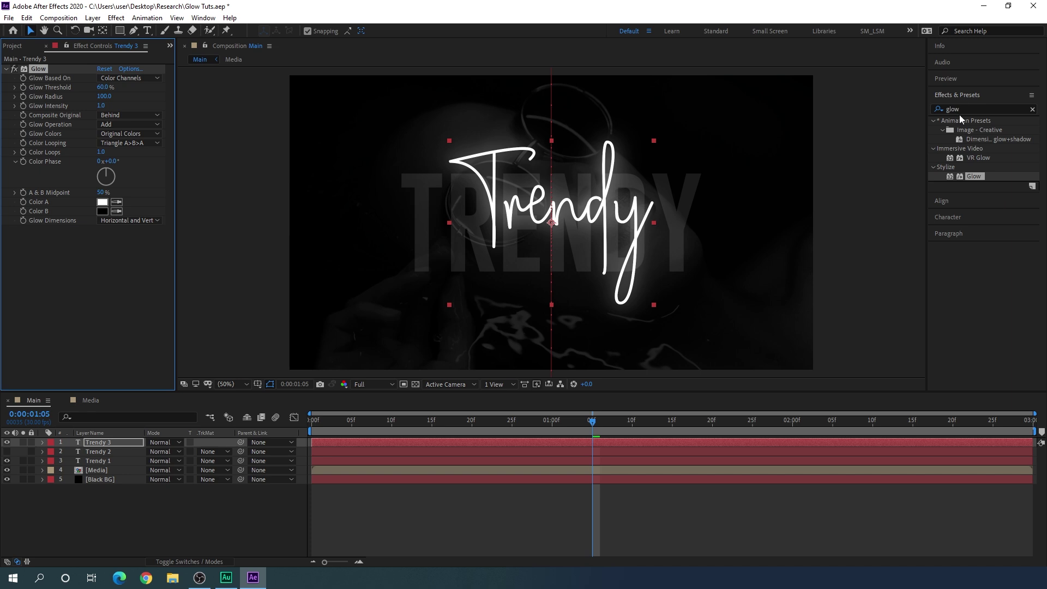
Add a second Glow effect to Trendy 3 with a Glow Radius of 400, collapsing both Glow effects' settings
drag(974, 176, 110, 296)
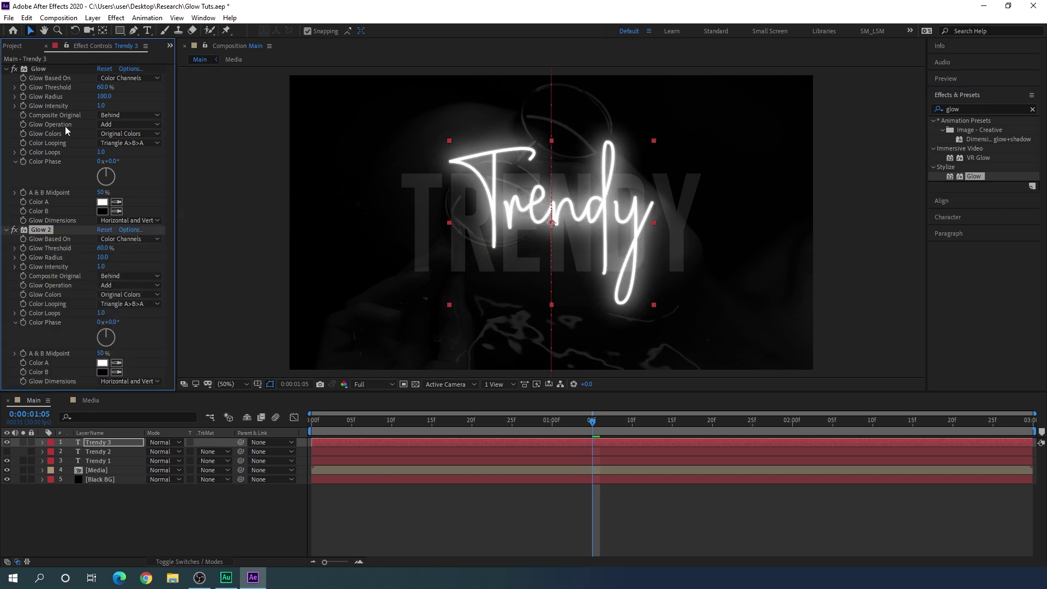
click(6, 69)
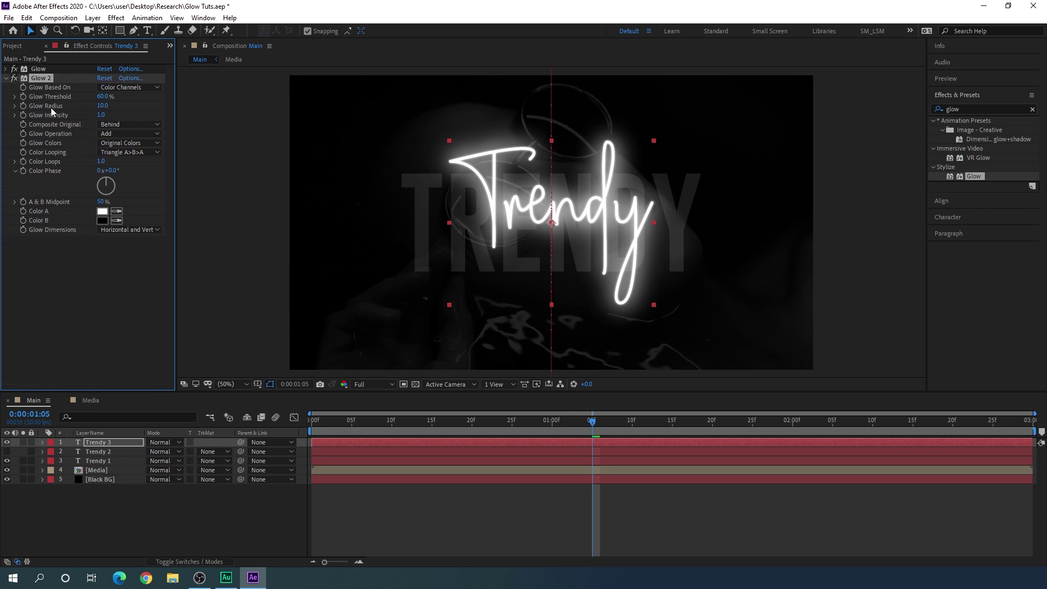
click(103, 105)
text(400)
key(Return)
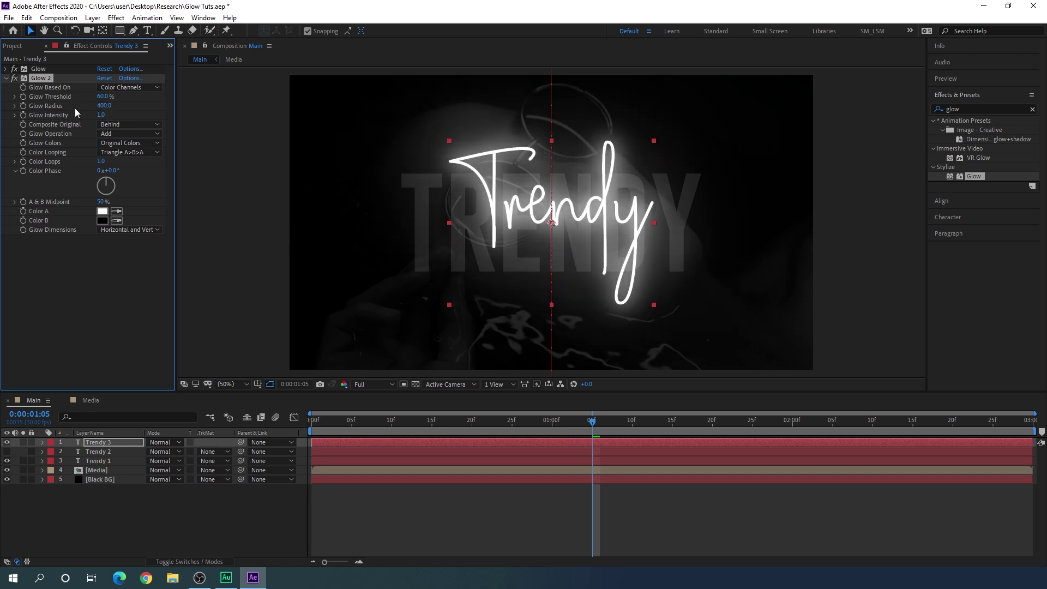
click(6, 78)
Add a third Glow effect to Trendy 3, set its Glow Radius to 800, and collapse its settings
drag(974, 176, 156, 217)
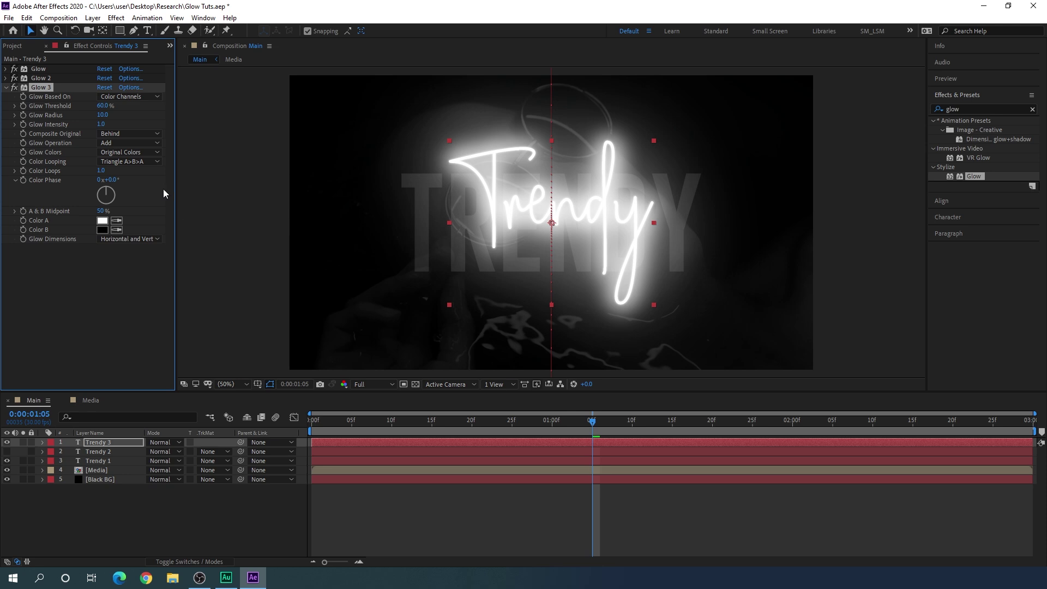
click(103, 116)
text(800)
key(Return)
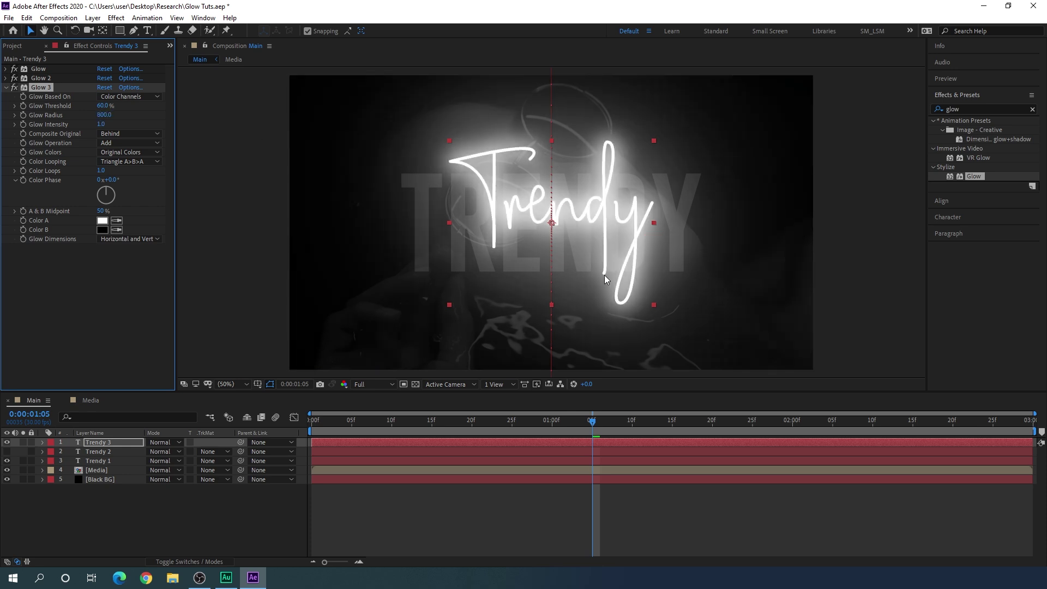
click(6, 87)
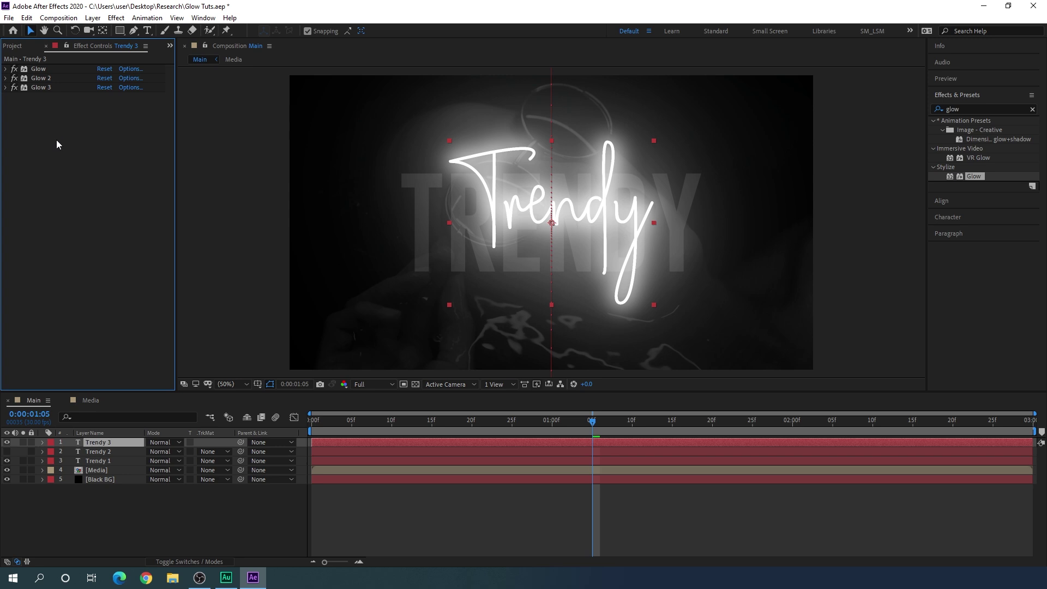
Apply Fast Box Blur to Trendy 3 below the Glow effects with a Blur Radius of 8
click(1033, 109)
click(1009, 108)
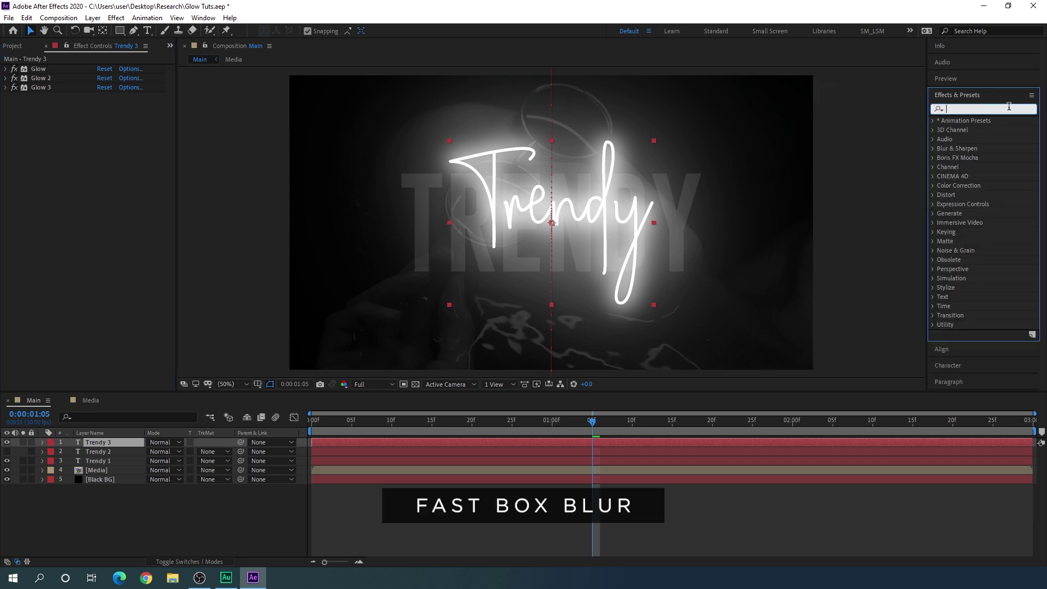
text(fast)
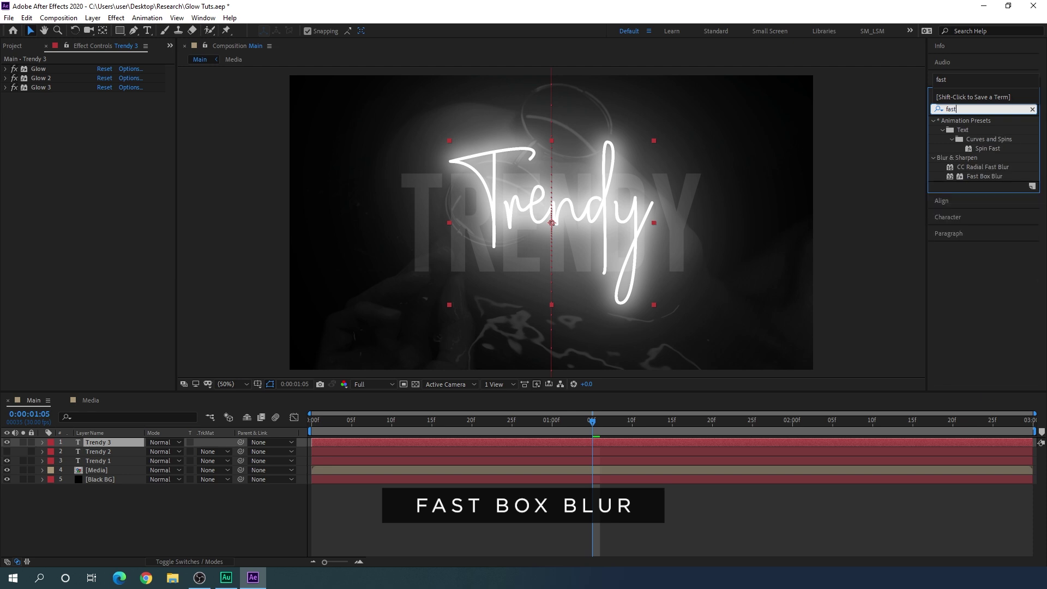
click(982, 176)
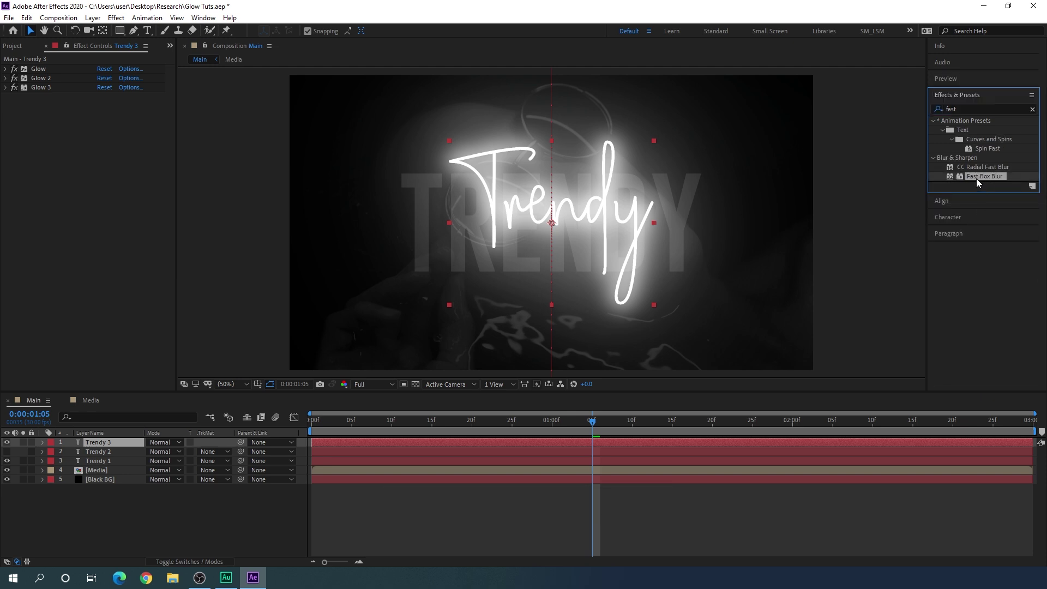
drag(983, 175, 91, 220)
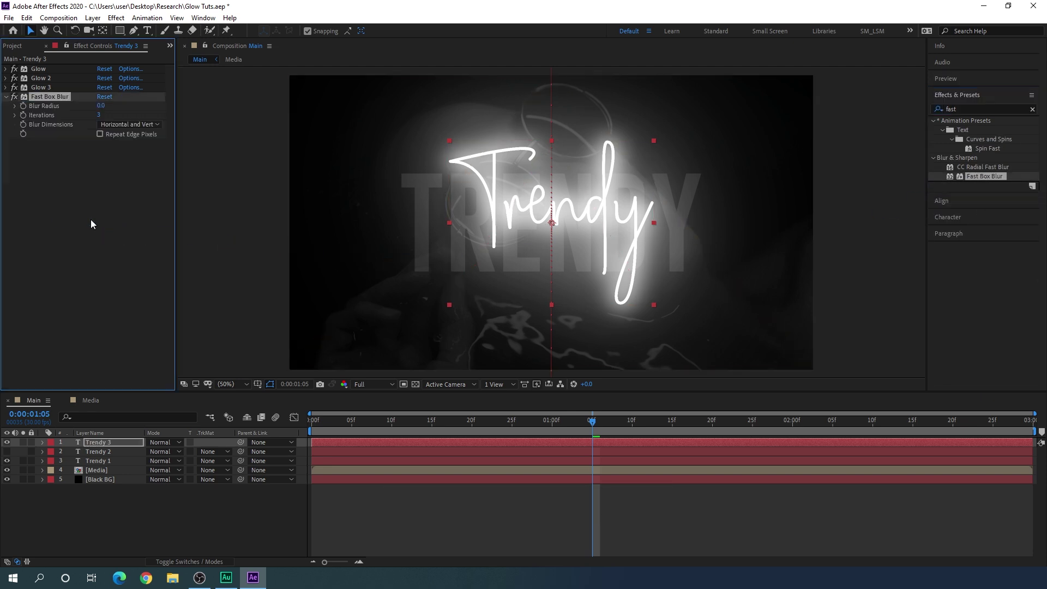
click(101, 107)
text(8)
key(Return)
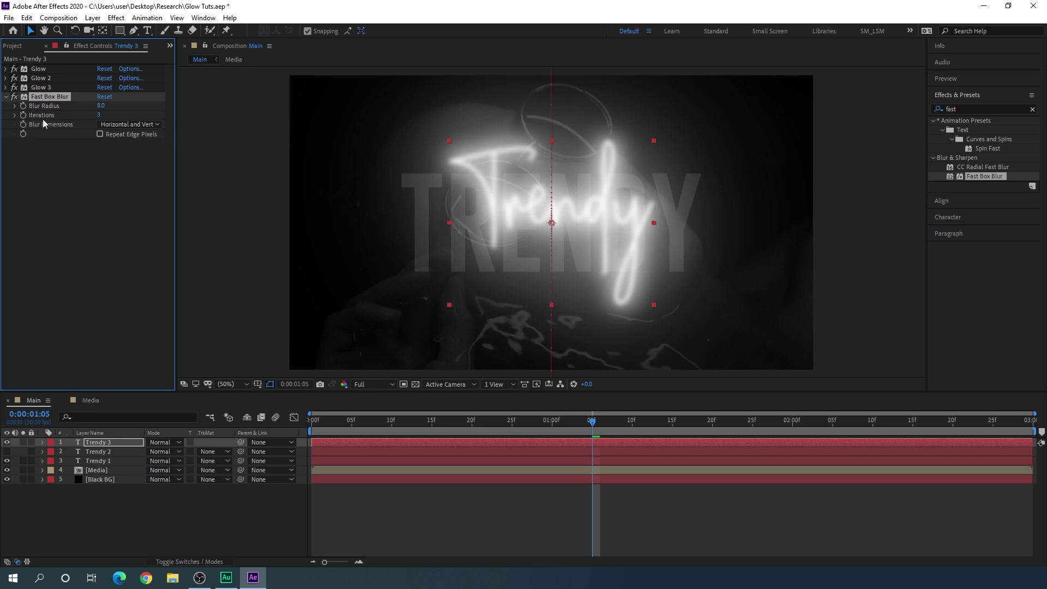
click(6, 97)
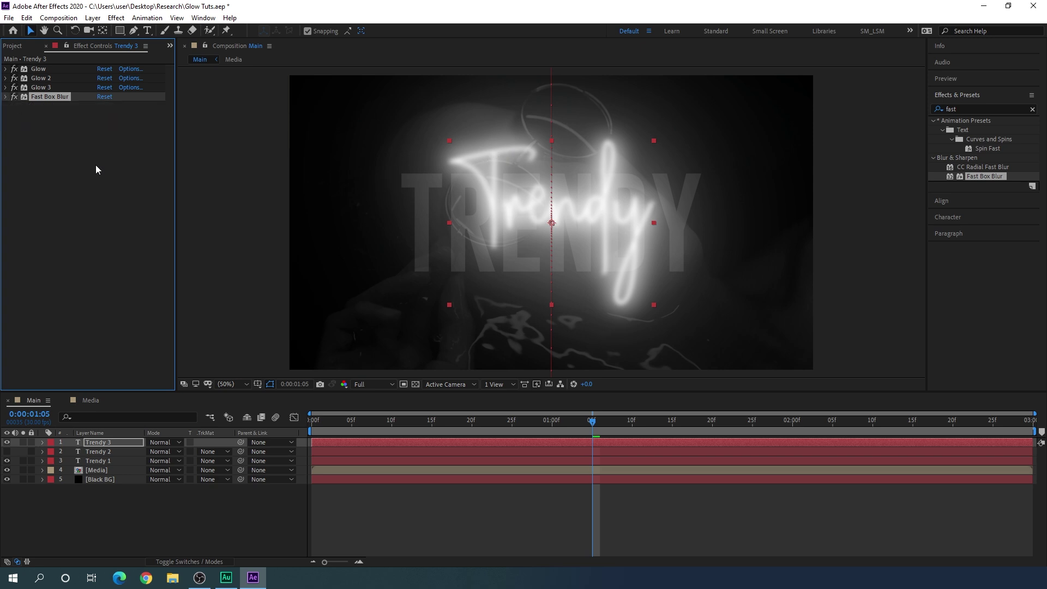
click(96, 165)
Apply CC Composite to Trendy 3 below Fast Box Blur and turn off RGB Only
click(1032, 111)
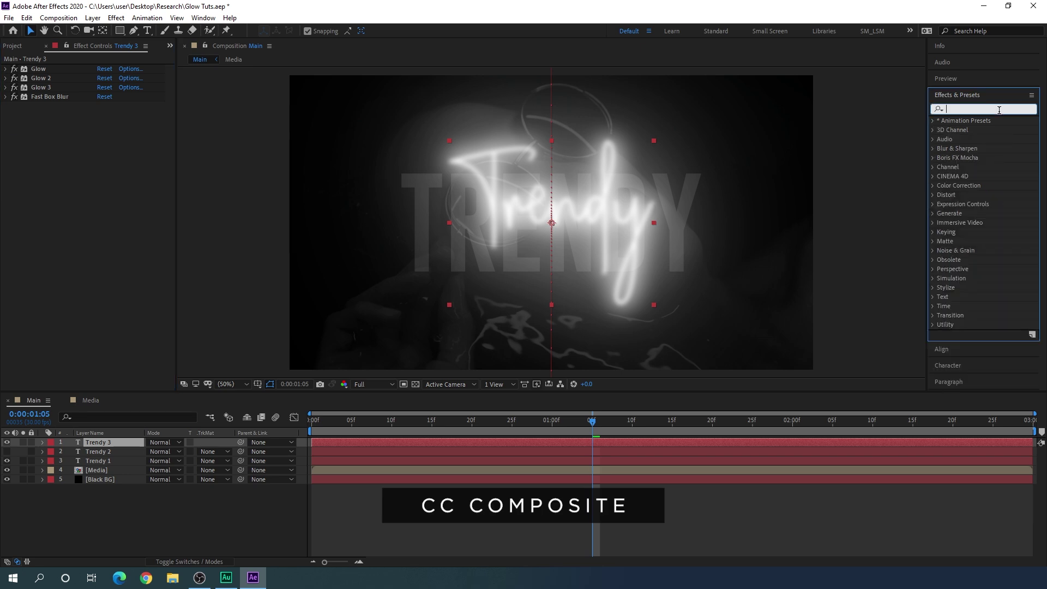
text(co)
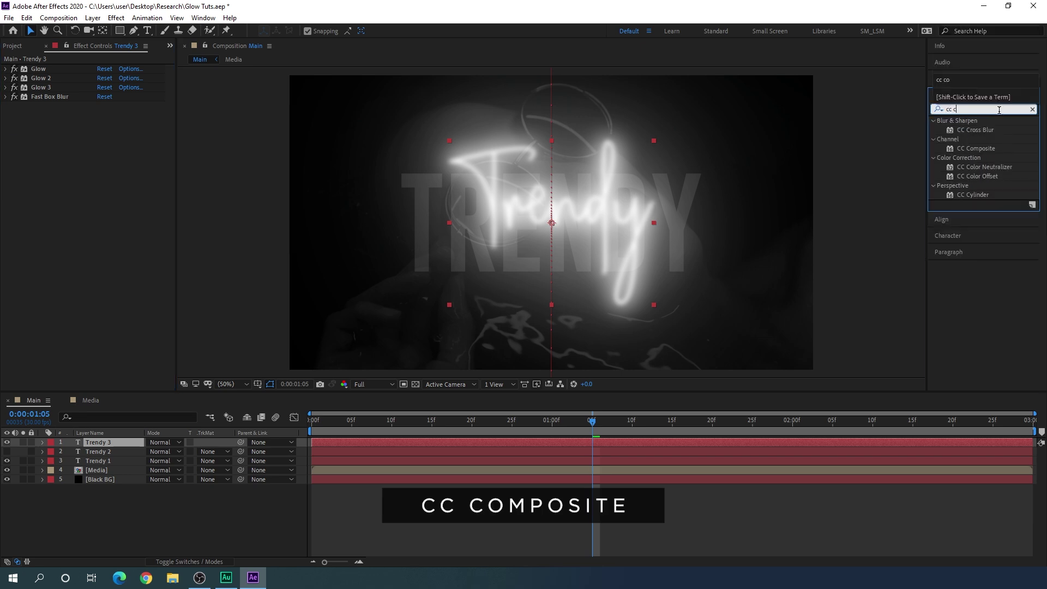
click(975, 130)
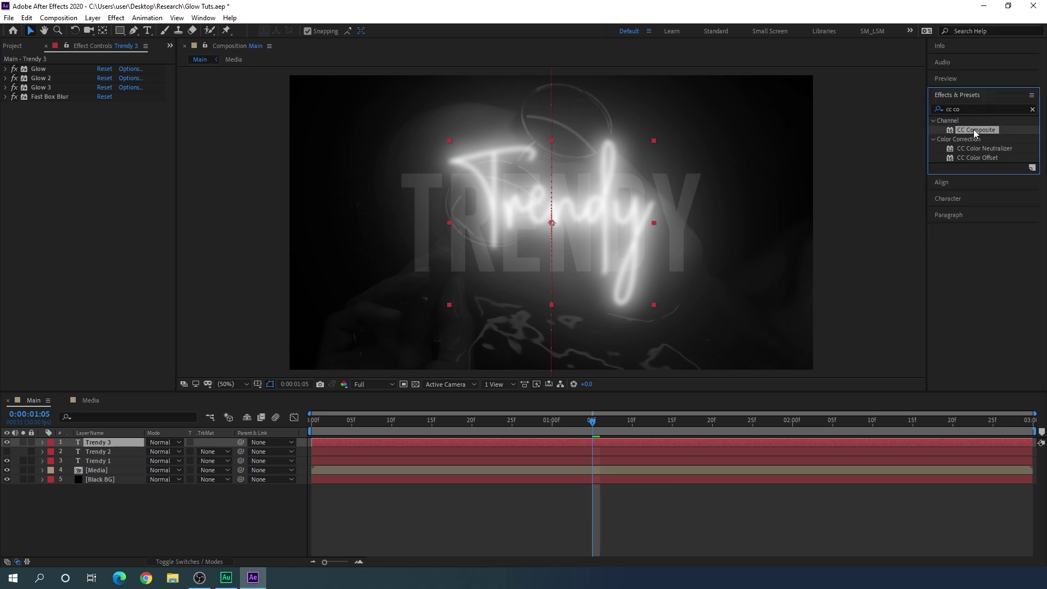
drag(977, 129, 102, 186)
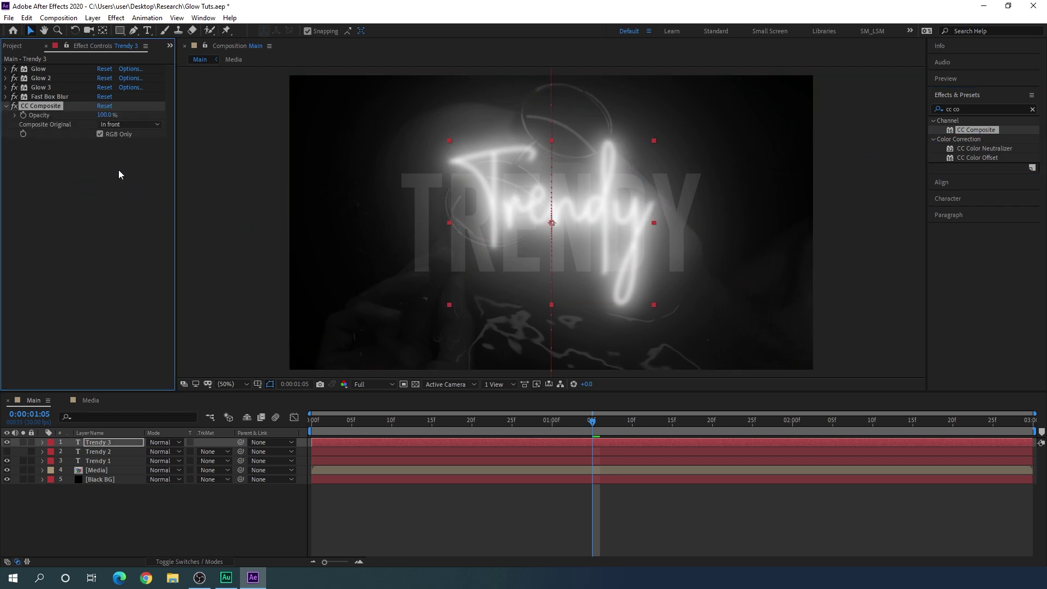
click(100, 134)
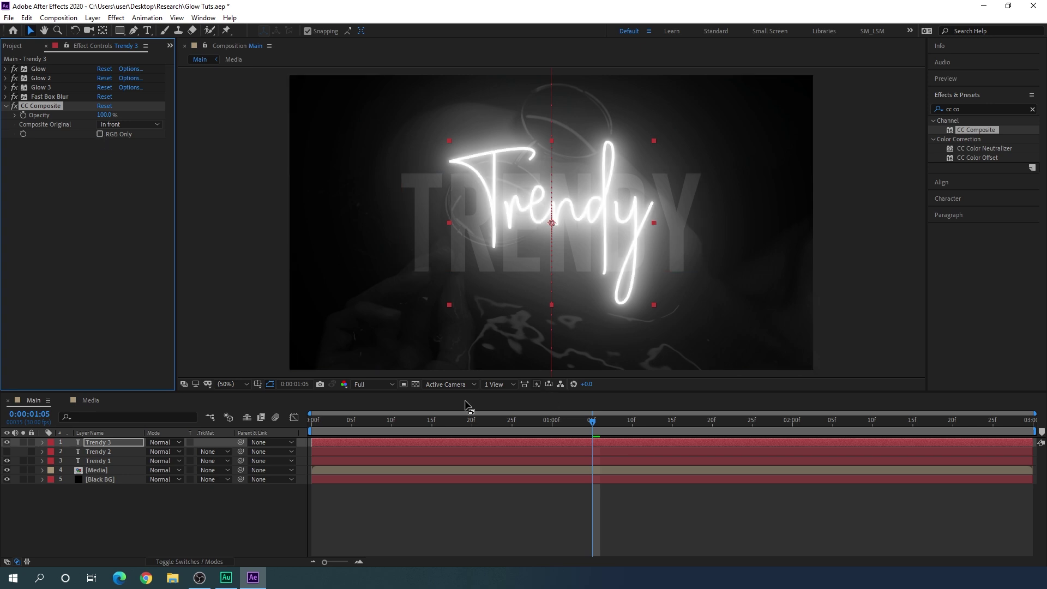
click(6, 106)
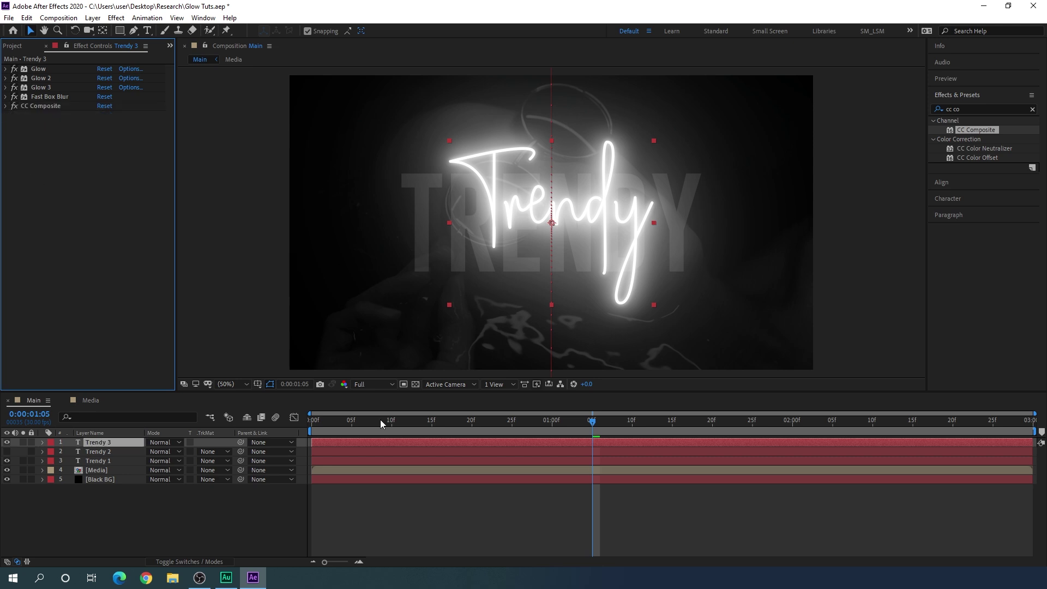
Move the playhead to 0:00:01:12 and add an adjustment layer named Color above all other layers
drag(529, 423, 648, 429)
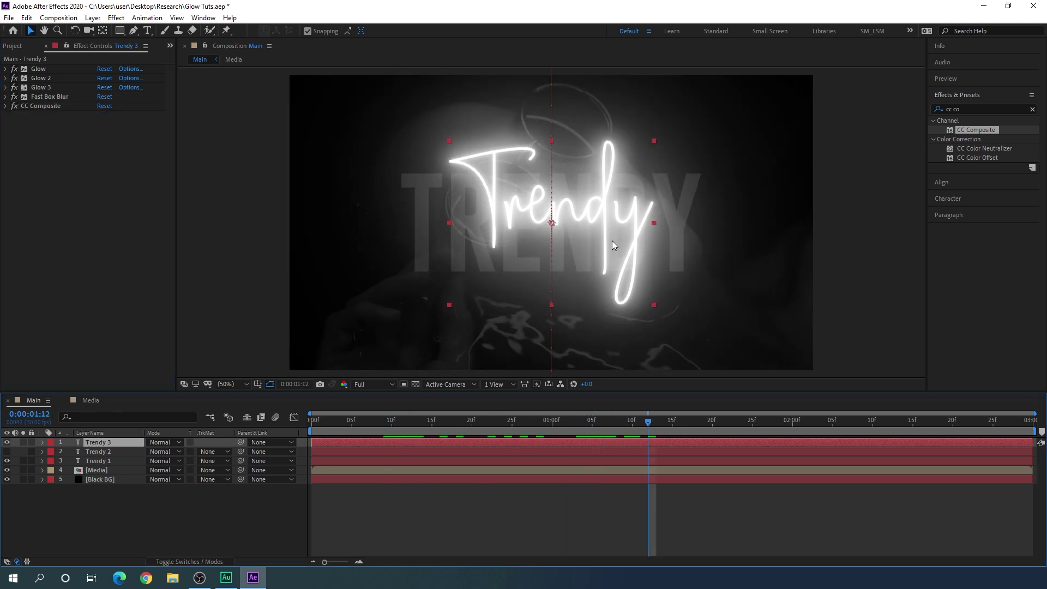
click(204, 518)
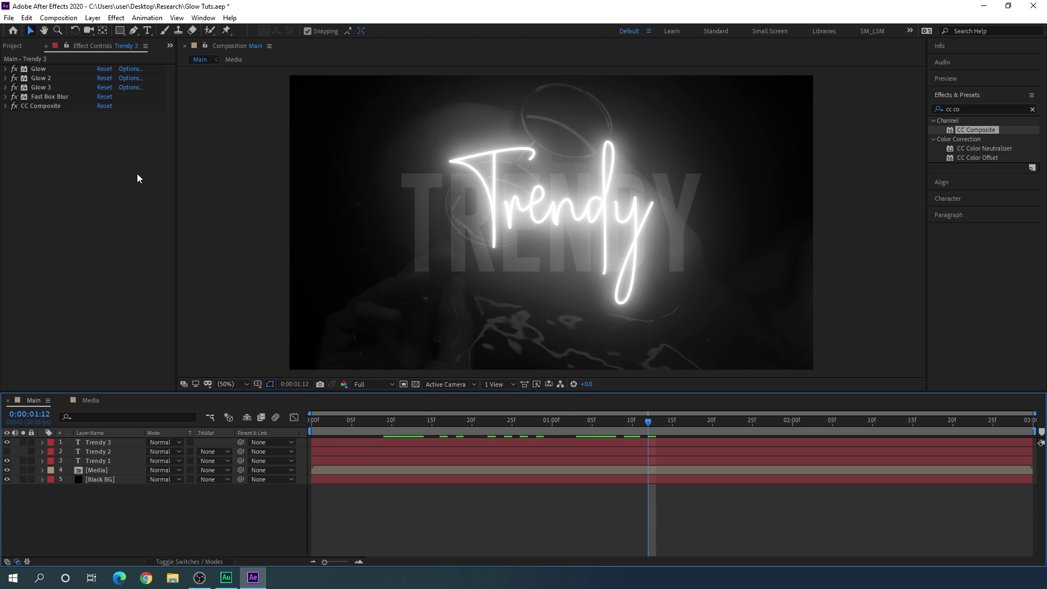
click(92, 17)
mouse_move(112, 31)
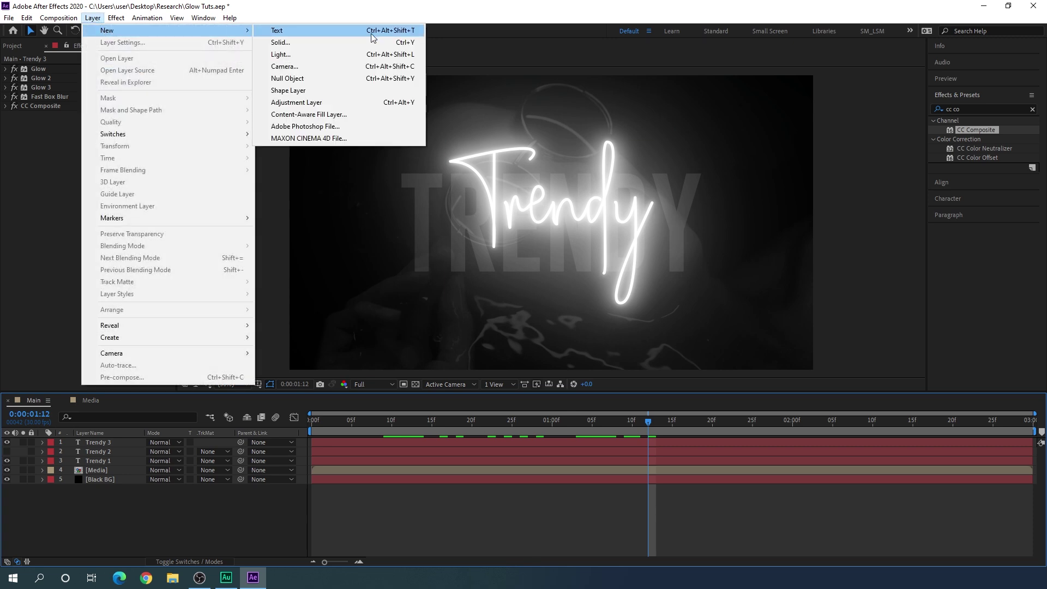
click(328, 103)
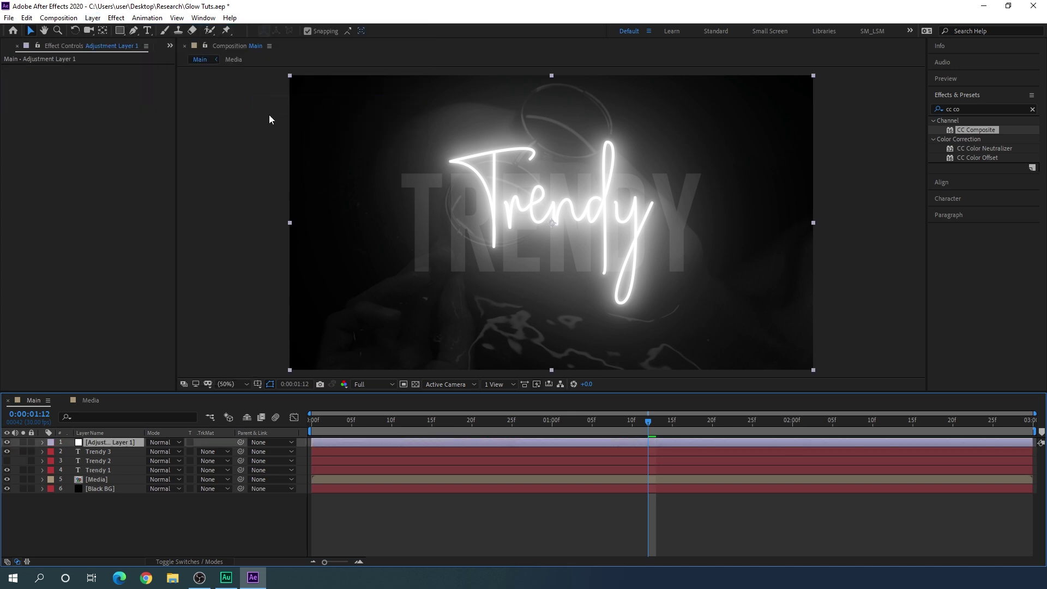
right_click(119, 442)
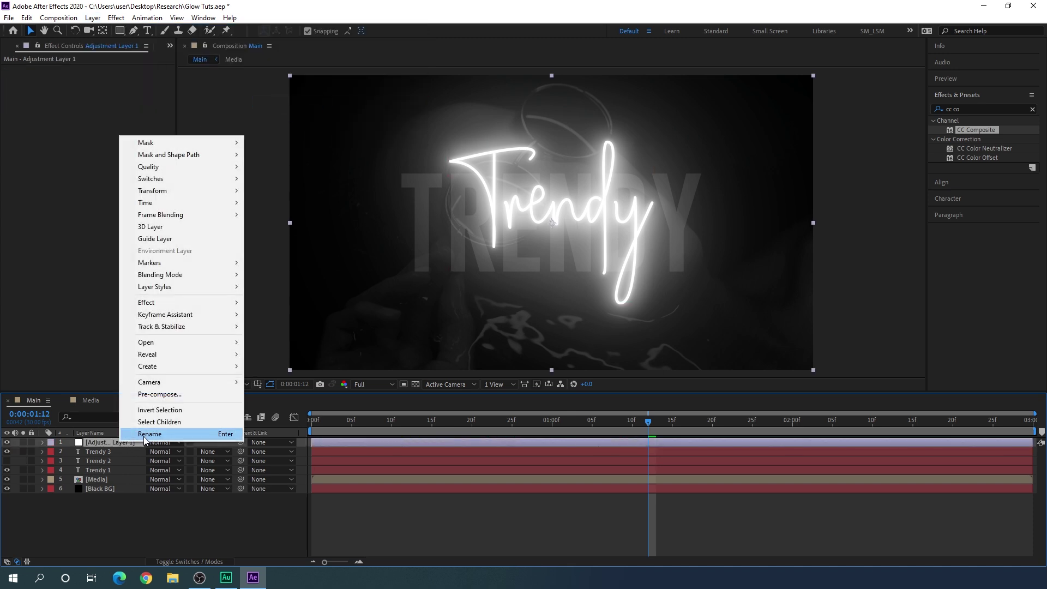
click(145, 434)
text(Col)
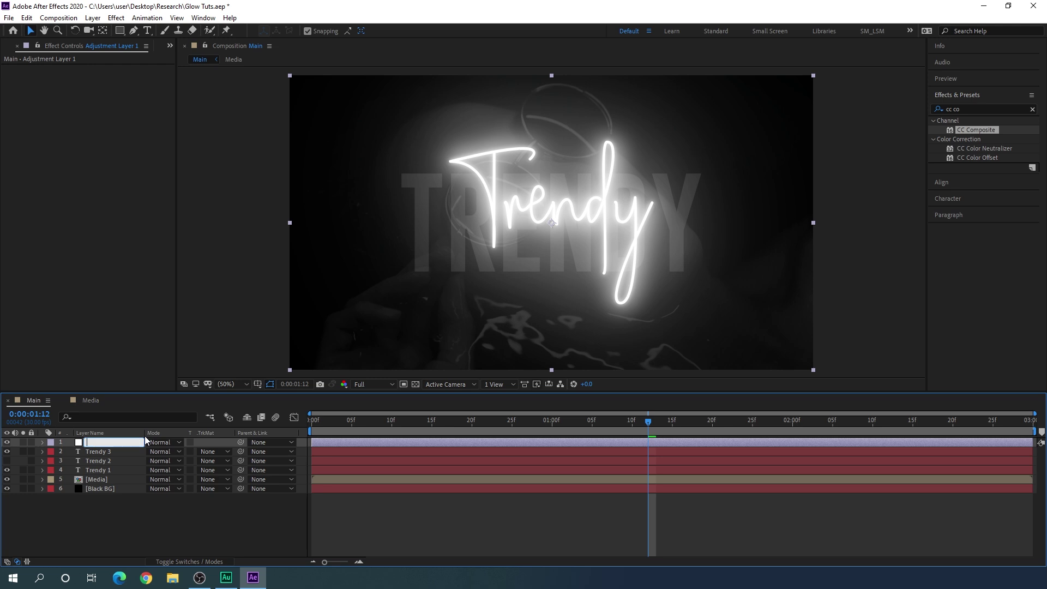
text(or)
key(Return)
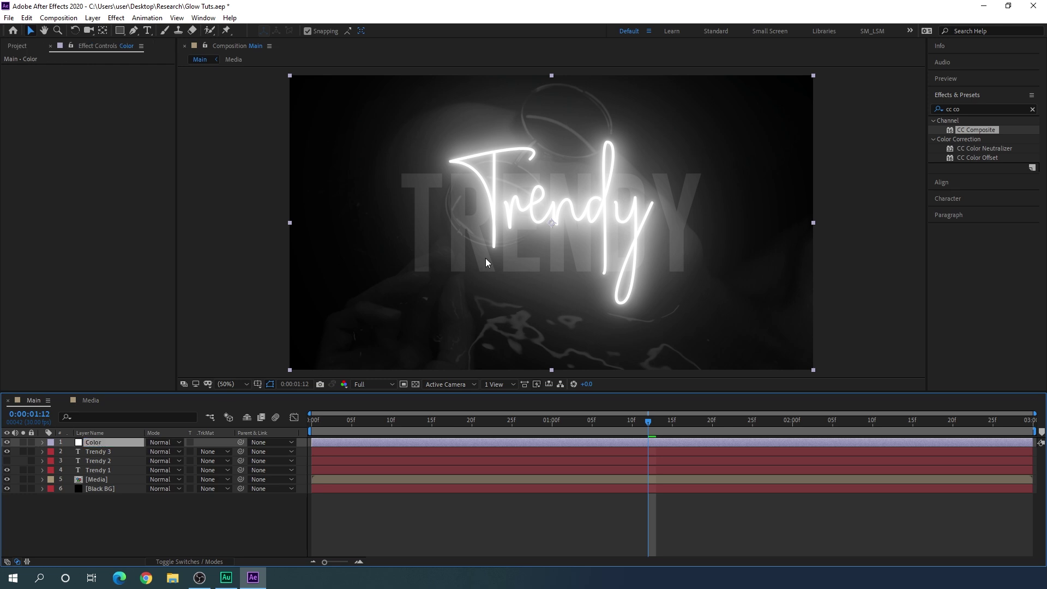
Apply the Hue/Saturation effect to the Color adjustment layer
click(1033, 109)
click(1013, 107)
text(hue)
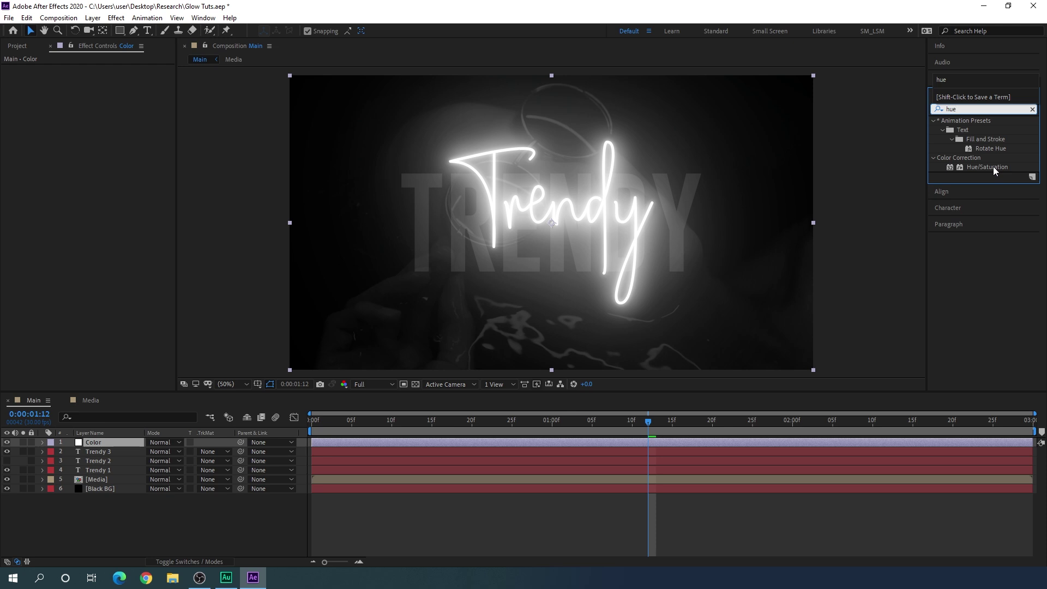
drag(989, 166, 109, 443)
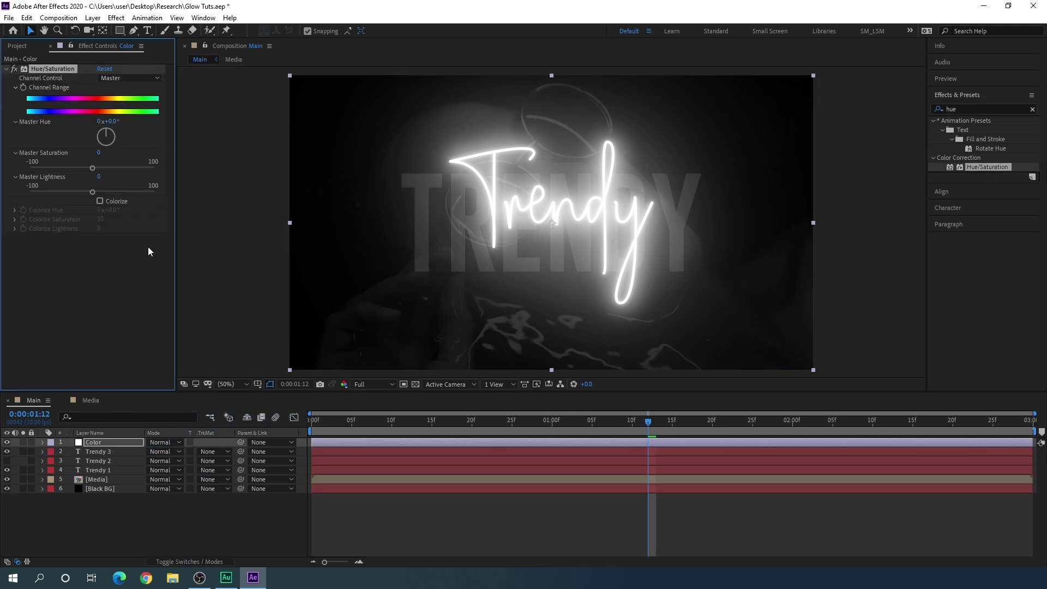
Enable Colorize in the Hue/Saturation effect and set Colorize Saturation to 50
click(100, 201)
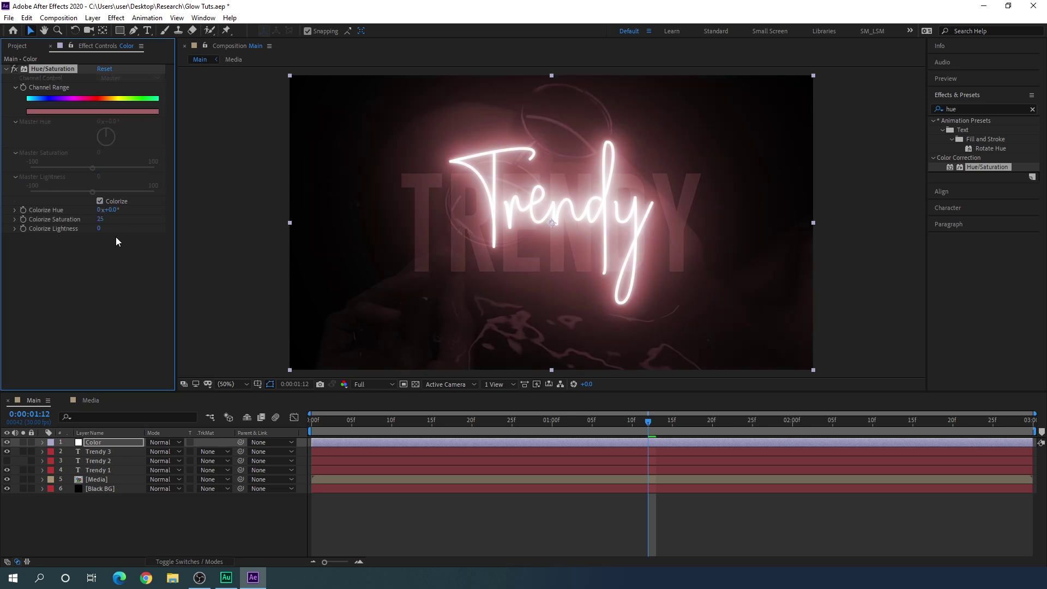
click(100, 219)
text(58)
key(Return)
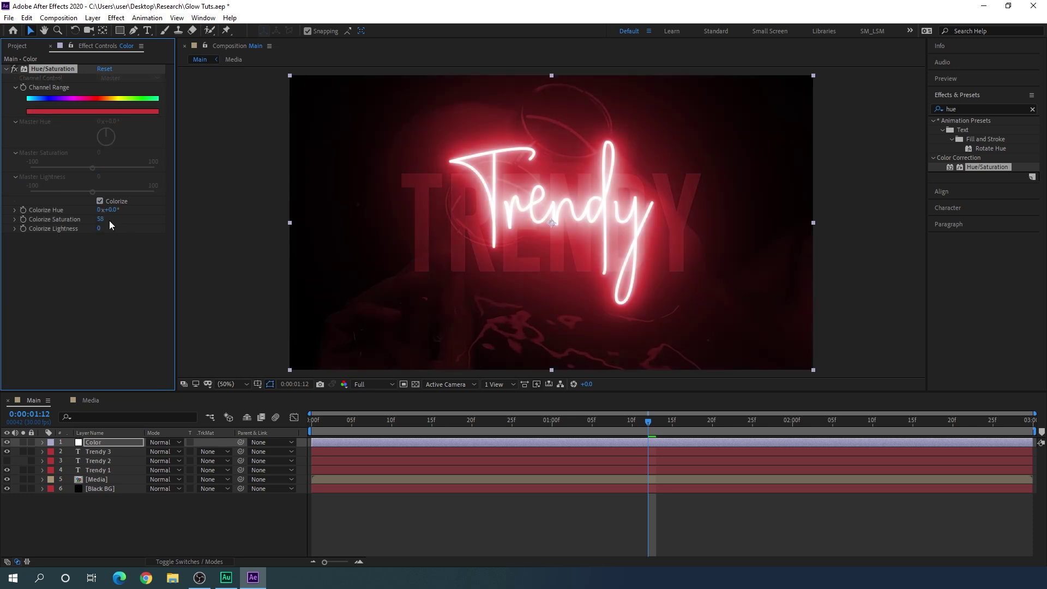
Set the Color layer's Colorize Hue to -117° and Colorize Saturation to 75
click(102, 219)
text(80)
key(Return)
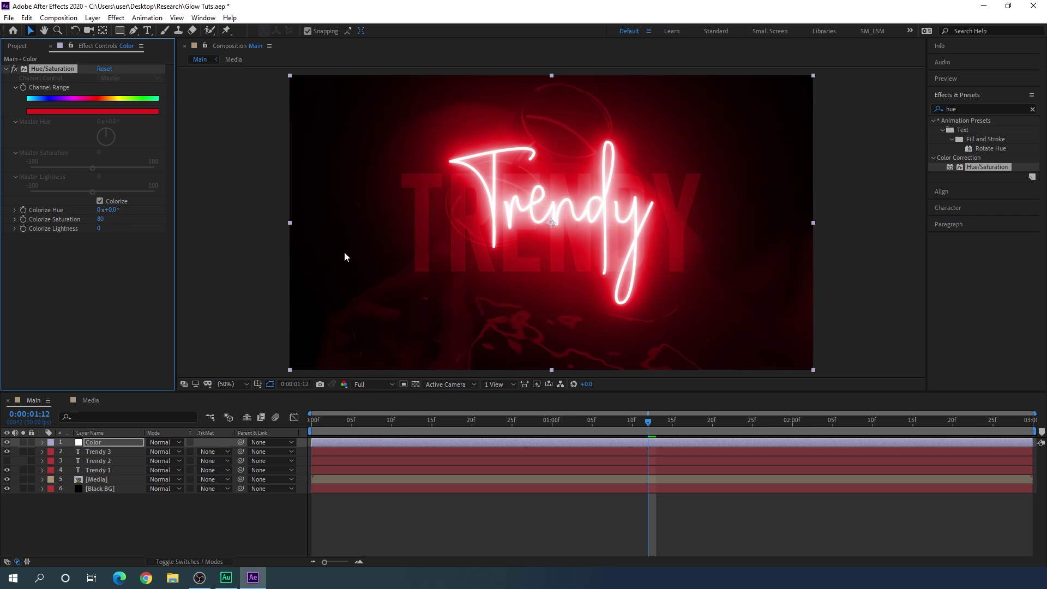
drag(118, 212, 78, 215)
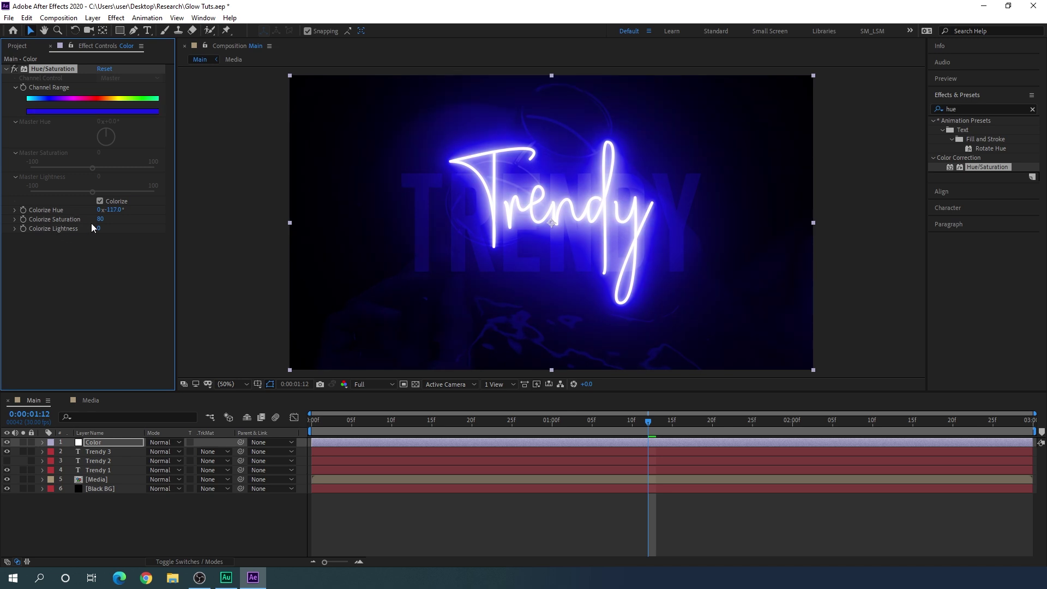
click(101, 219)
text(75)
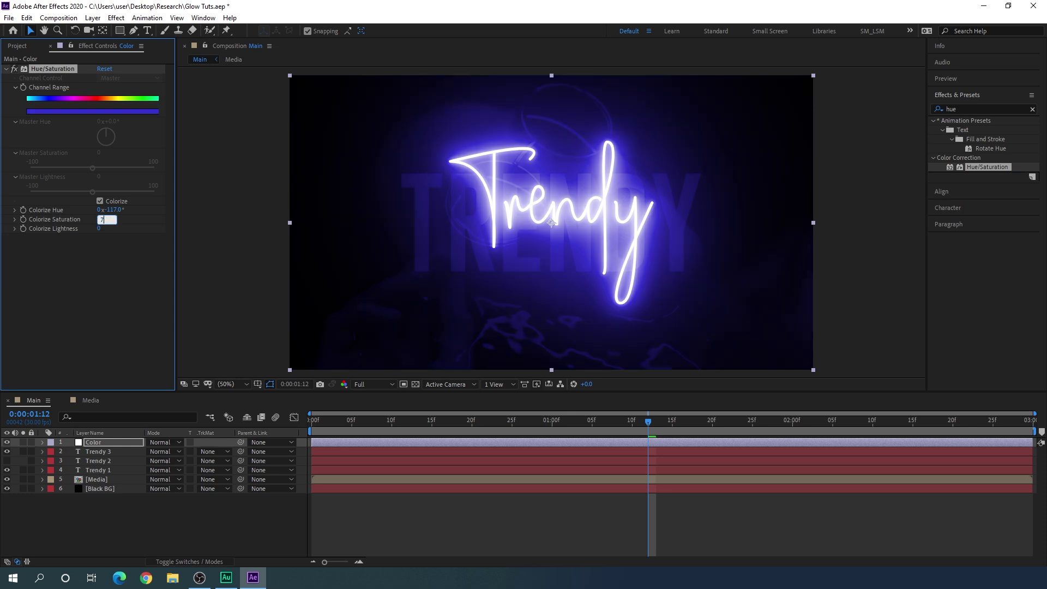
key(Return)
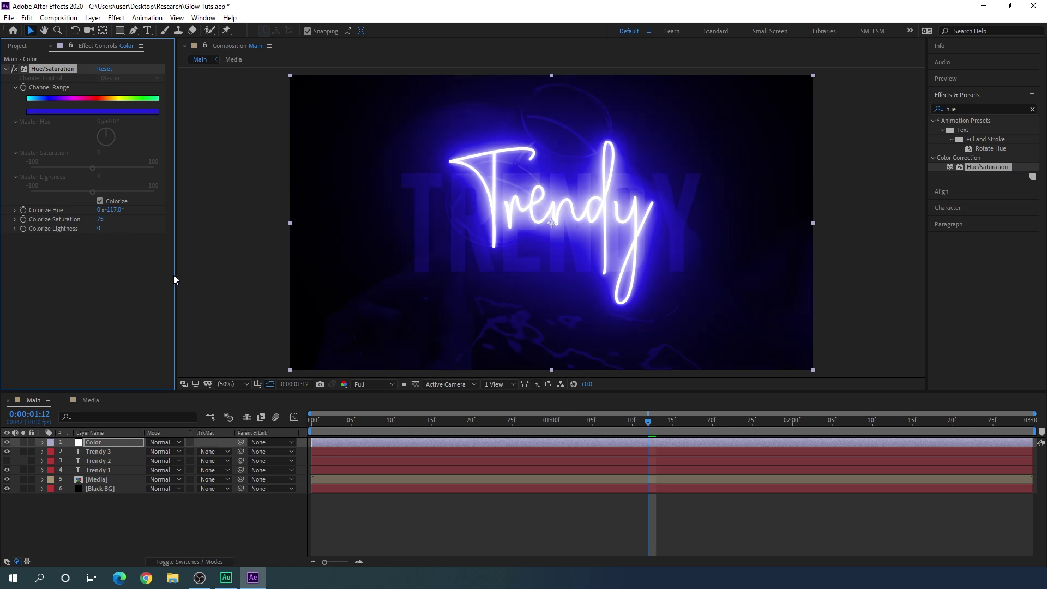
Add an Opacity text animator to the Trendy 3 layer and set the animator's opacity to 0%
drag(579, 423, 692, 473)
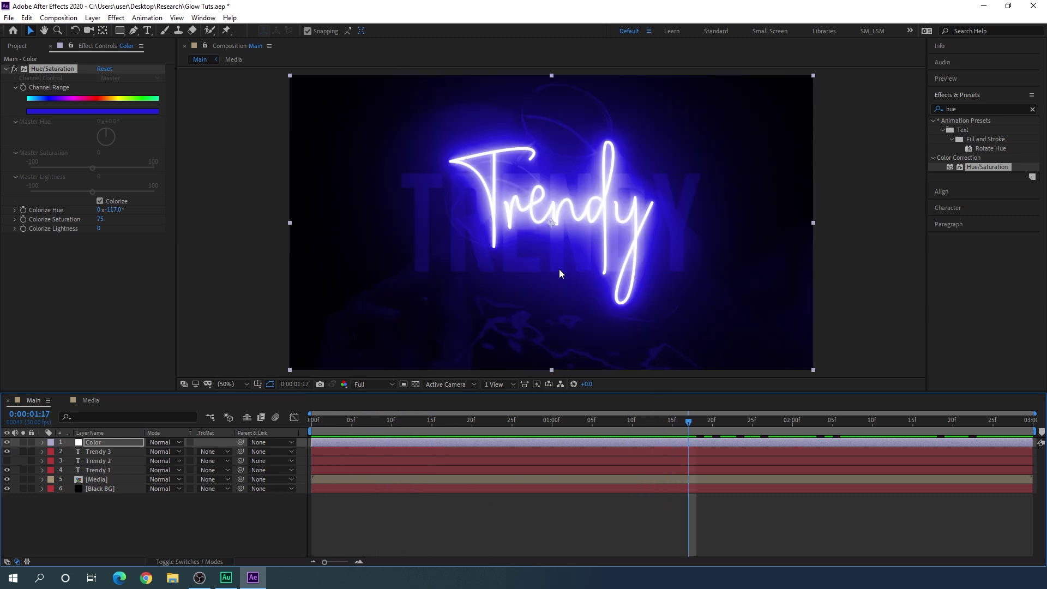
click(172, 510)
click(116, 485)
click(106, 460)
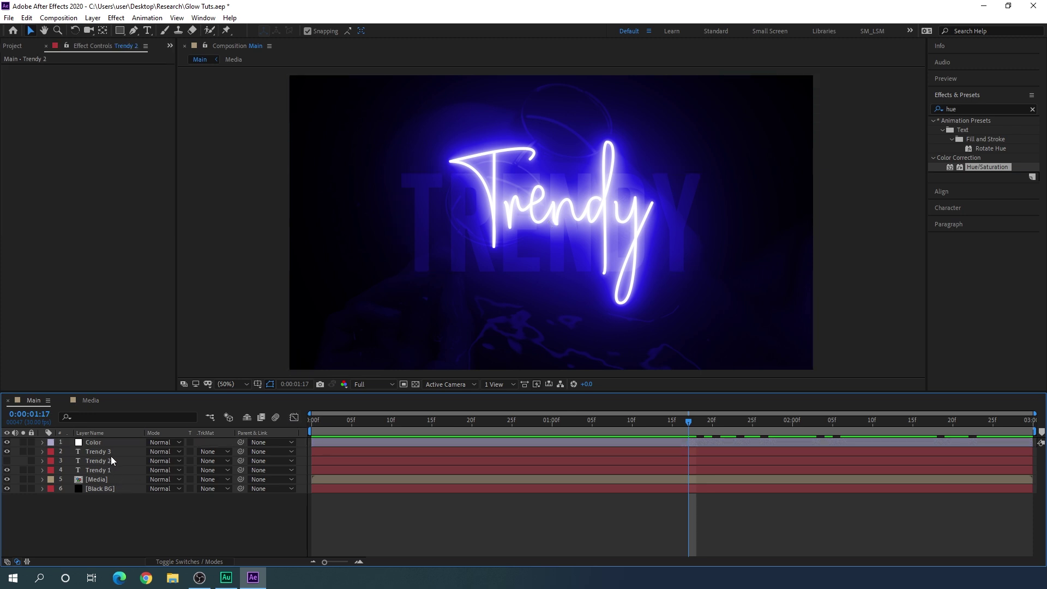
click(107, 453)
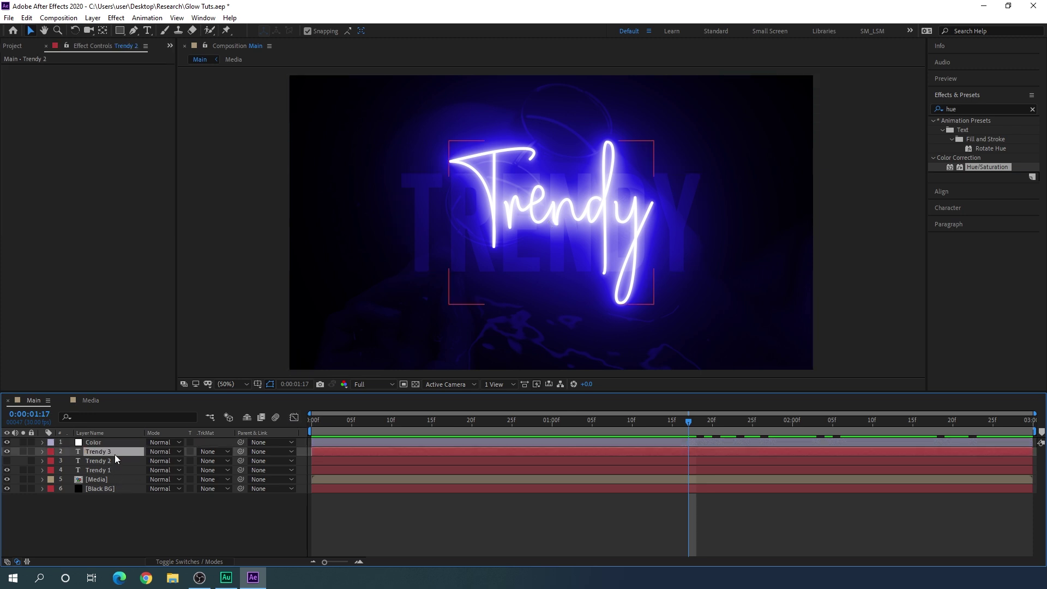
click(42, 452)
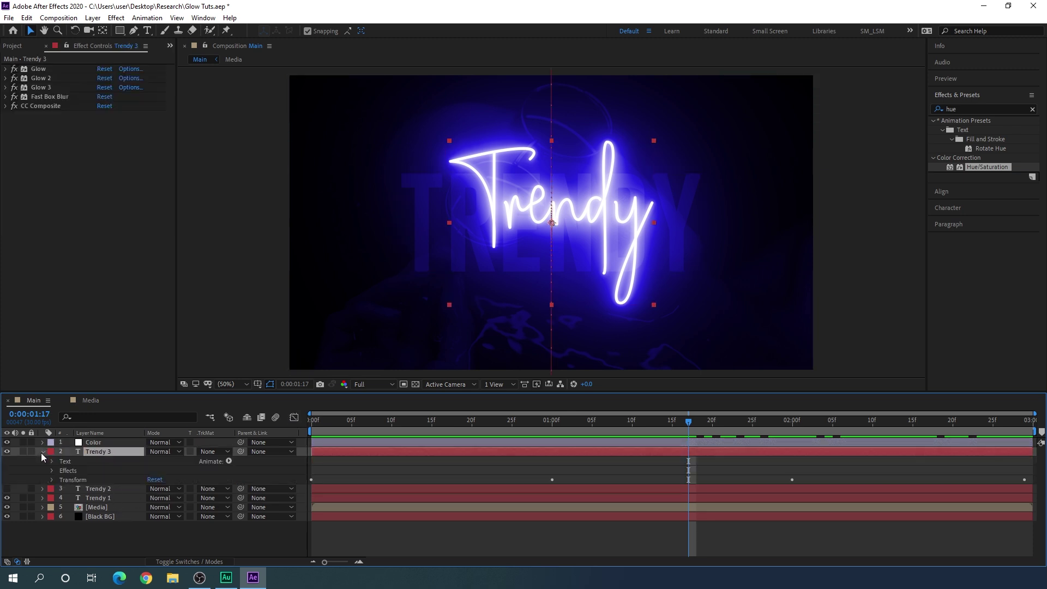
click(228, 462)
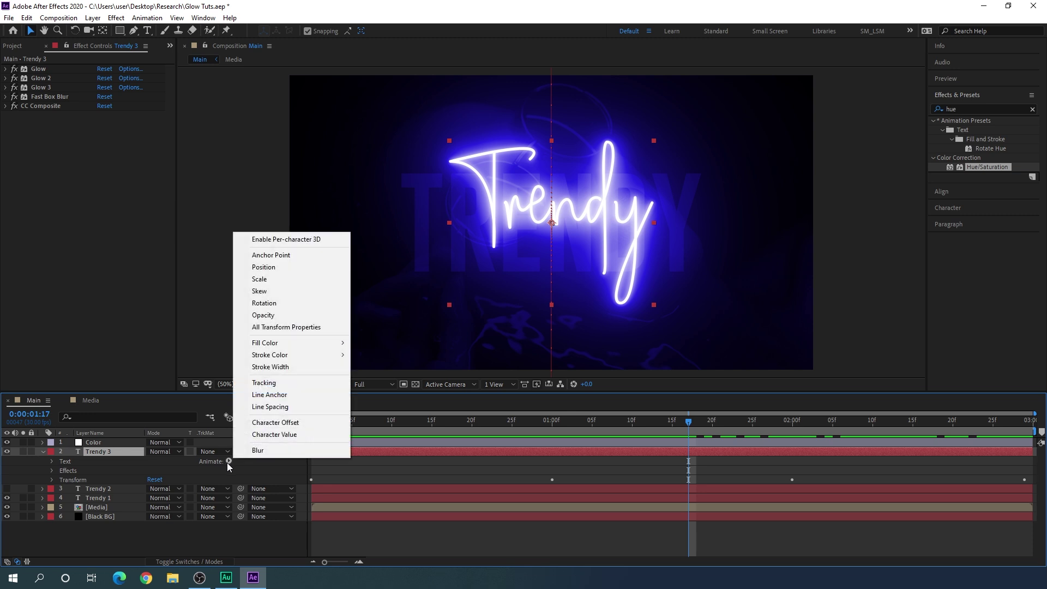
click(275, 315)
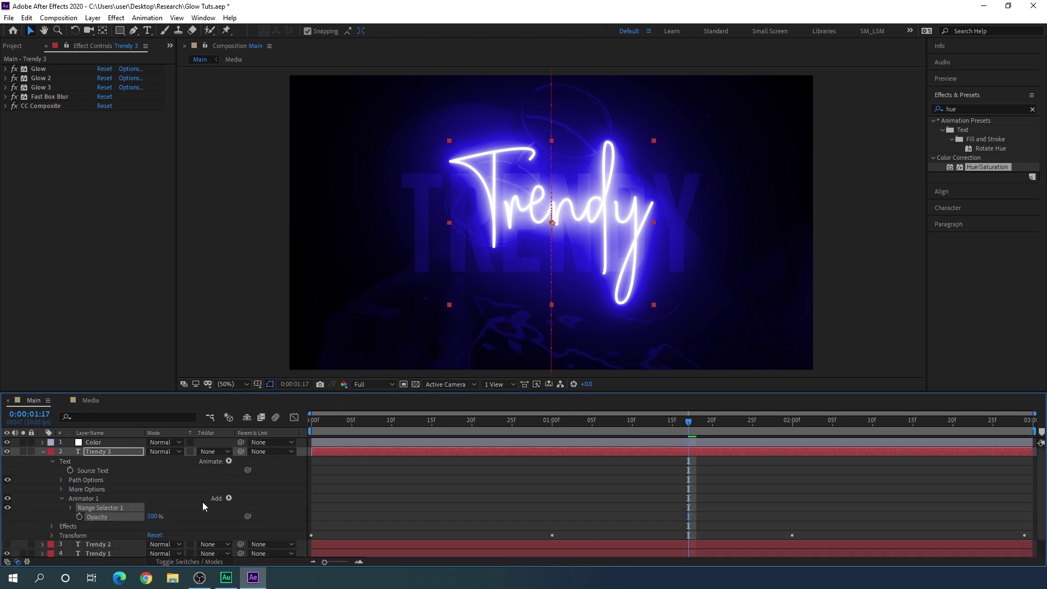
click(154, 518)
text(0)
key(Return)
Keyframe Range Selector 1's Start at 100% at 0:00:01:10 on Trendy 3
click(71, 507)
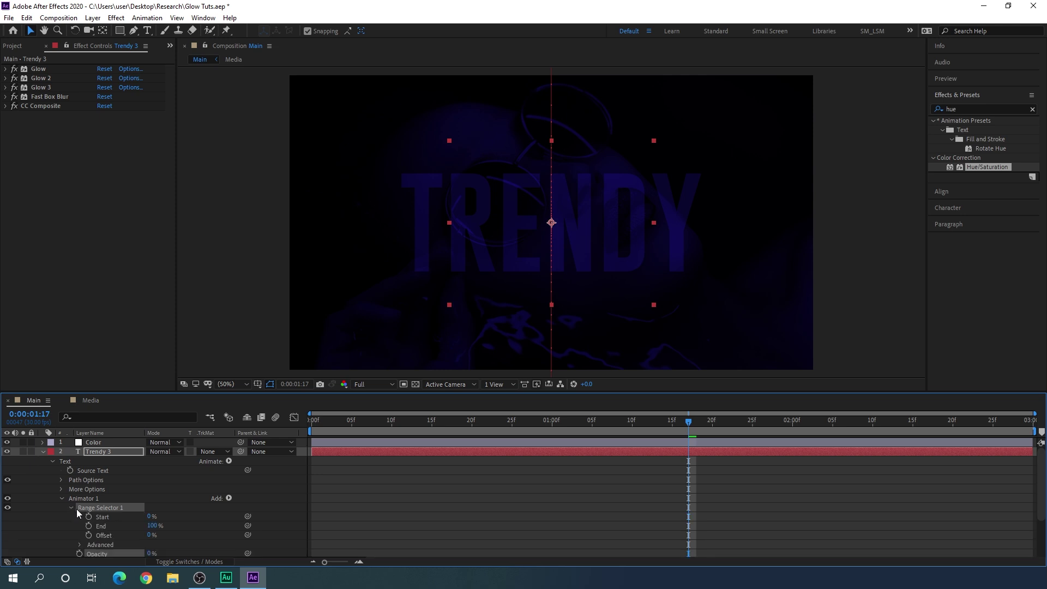
drag(544, 420, 633, 431)
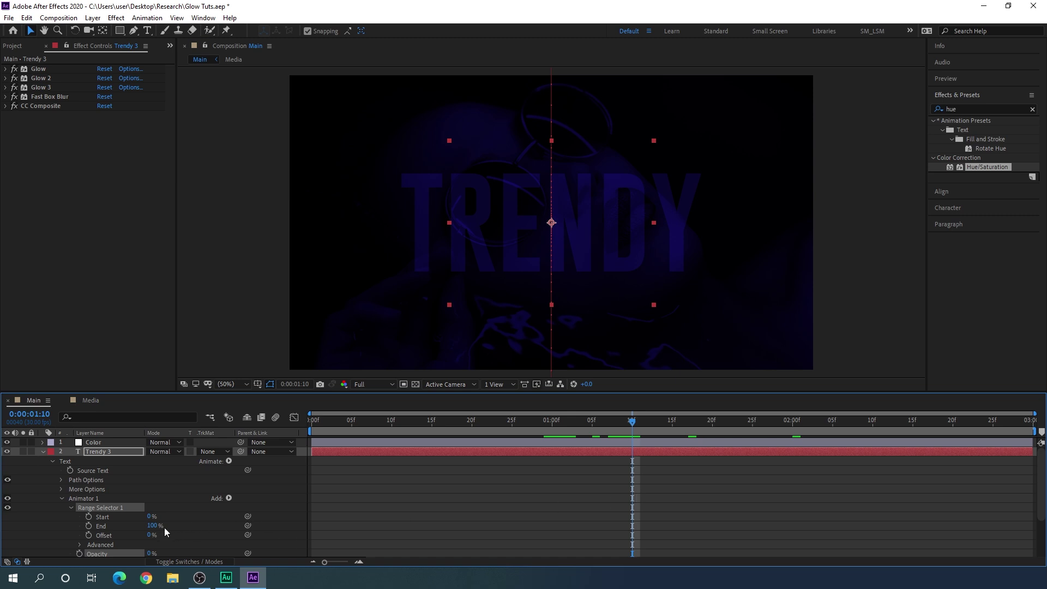
drag(150, 516, 215, 514)
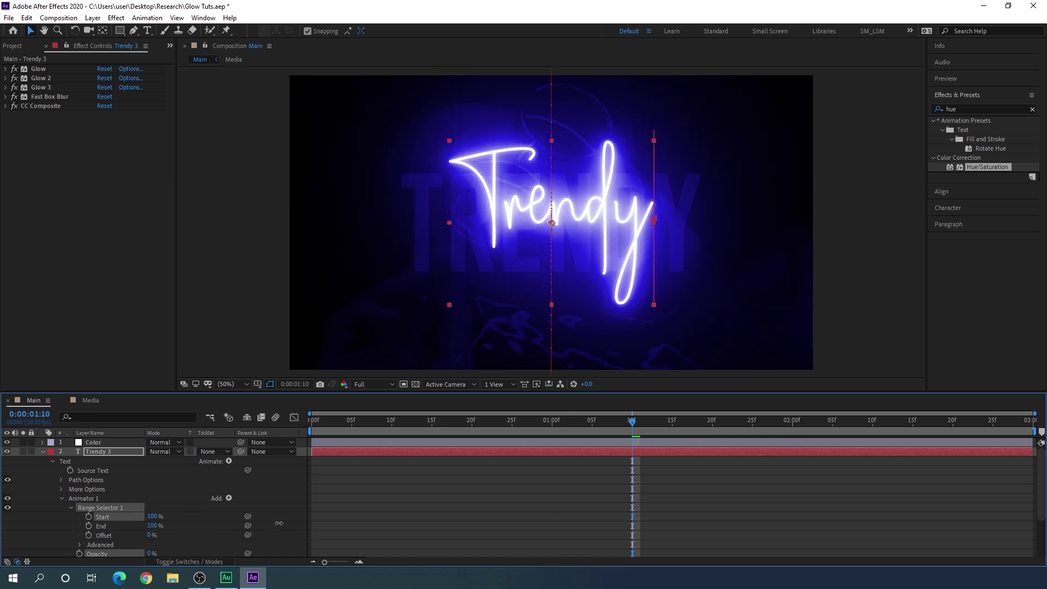
click(89, 517)
Add a 0% Start keyframe to Trendy 3's Range Selector 1 at 0:00:00:10
drag(536, 423, 392, 445)
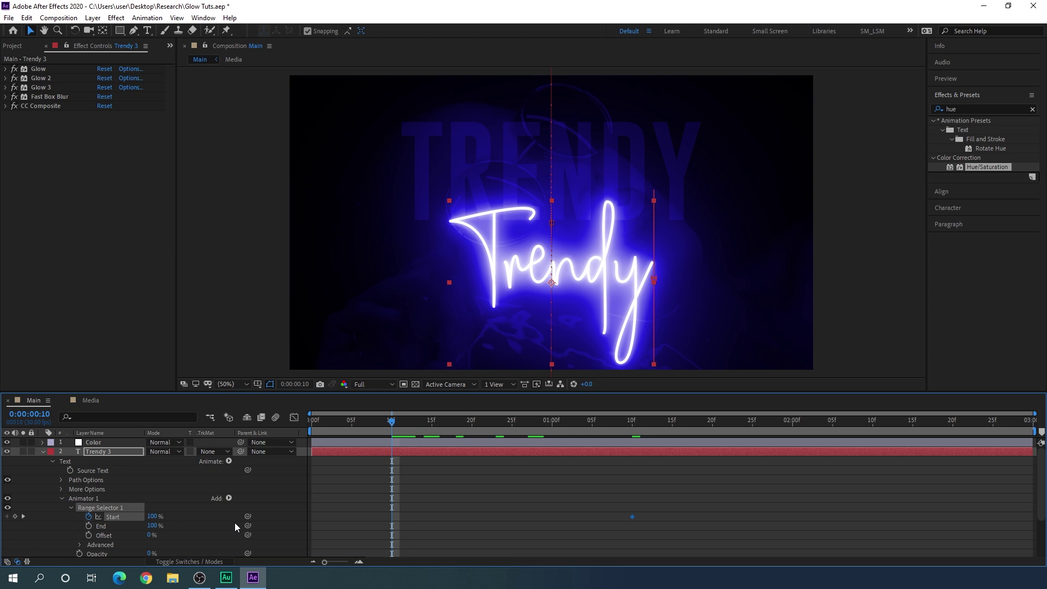
click(152, 517)
text(0)
key(Return)
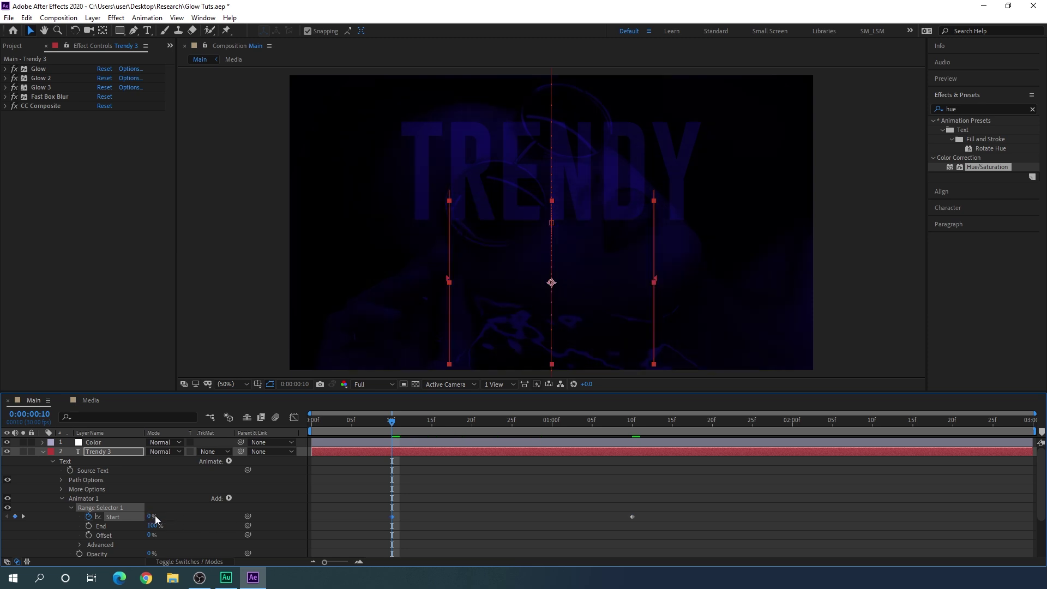
Set the range selector's advanced Shape to Smooth on Trendy 3, check the text reveal and collapse the layer
mouse_move(392, 423)
mouse_down()
mouse_move(633, 428)
mouse_move(436, 434)
mouse_move(467, 437)
mouse_move(646, 435)
mouse_move(428, 453)
mouse_move(590, 450)
mouse_up()
scroll(191, 526, down, 3)
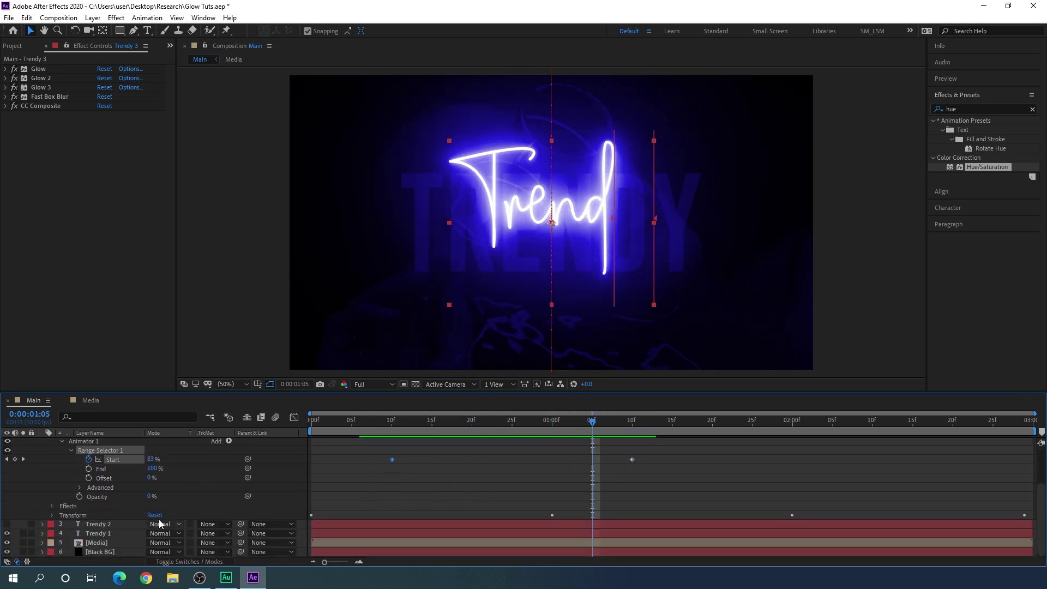
click(79, 488)
scroll(98, 496, down, 1)
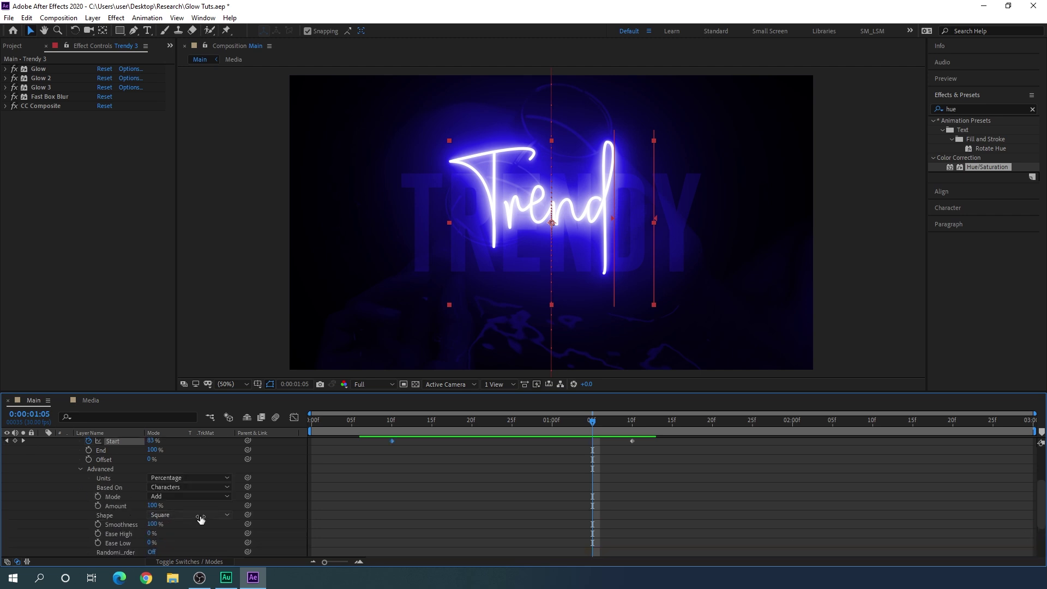
scroll(200, 507, down, 1)
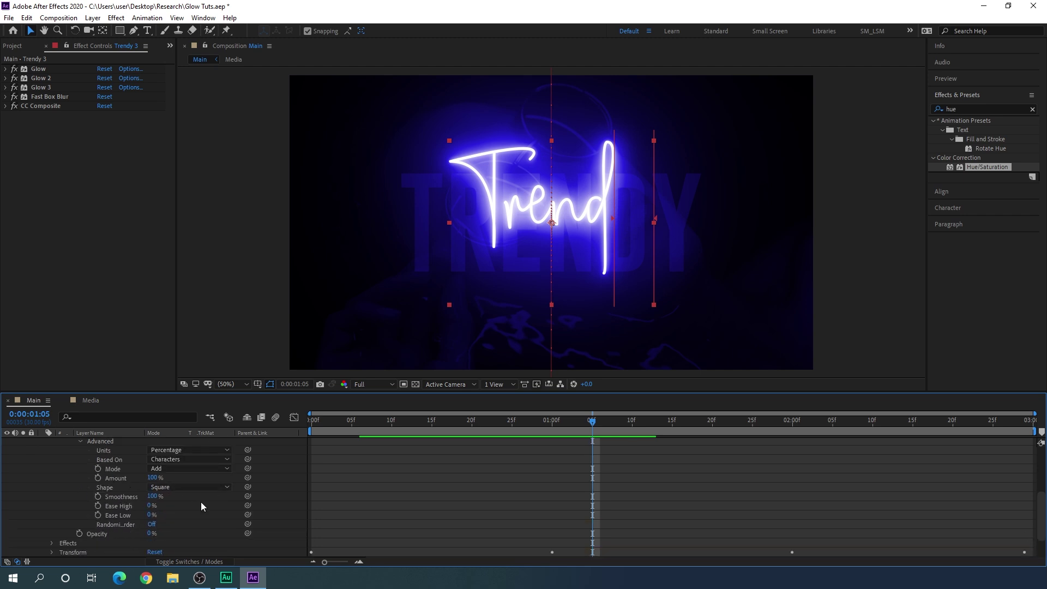
click(188, 488)
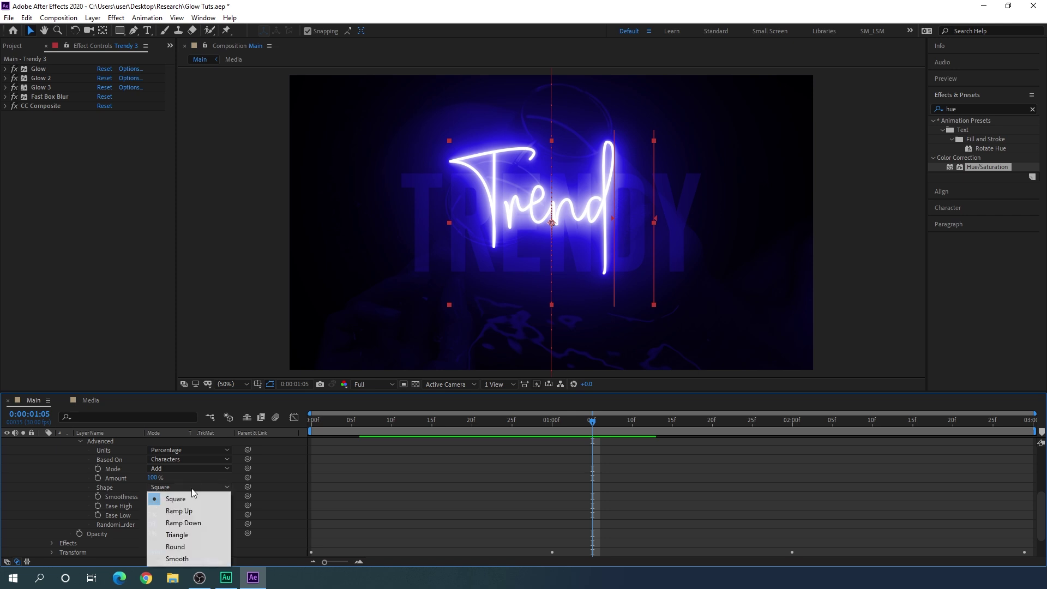
click(181, 560)
drag(601, 437, 525, 476)
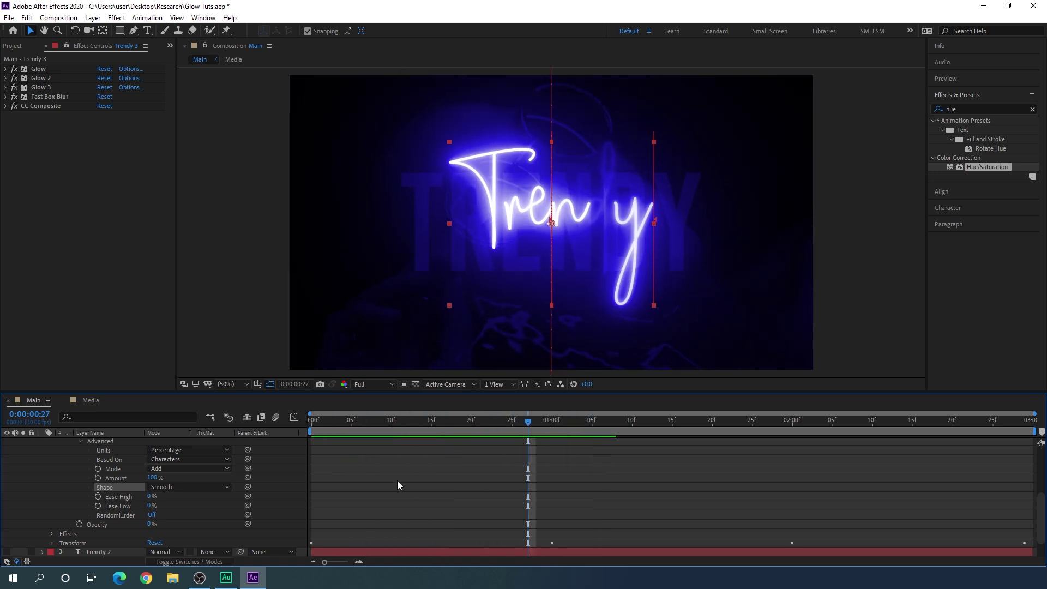
scroll(60, 474, up, 3)
scroll(60, 465, up, 2)
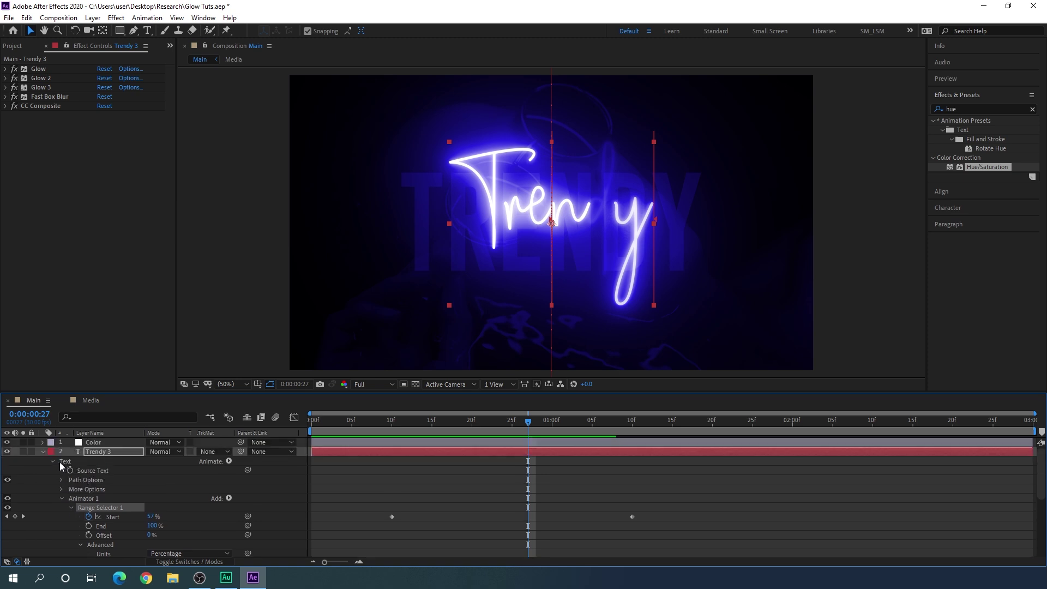
click(41, 453)
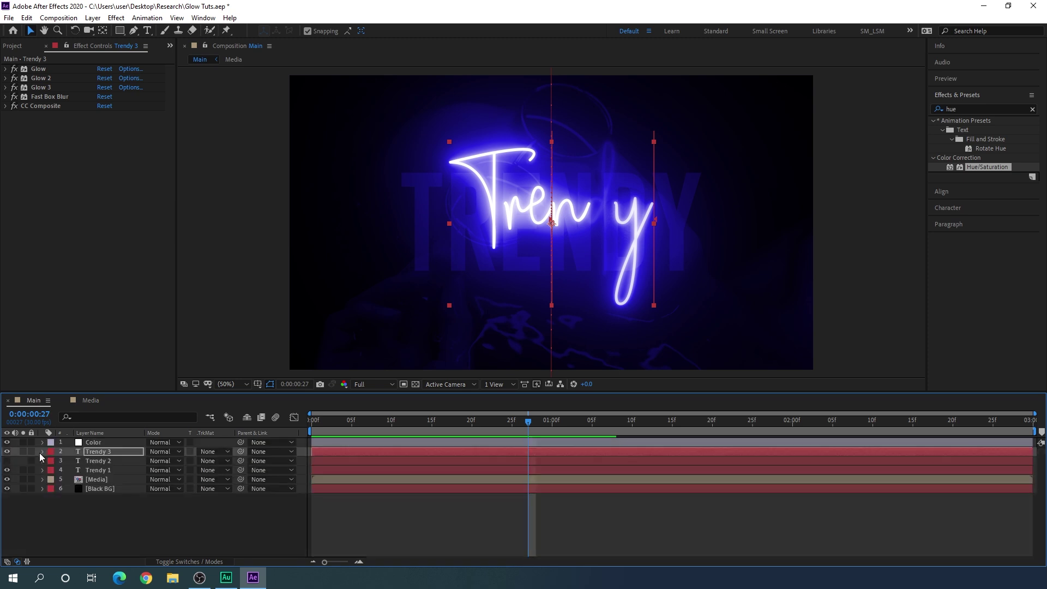
Make the Trendy 2 layer visible and set its opacity to 25%
click(107, 464)
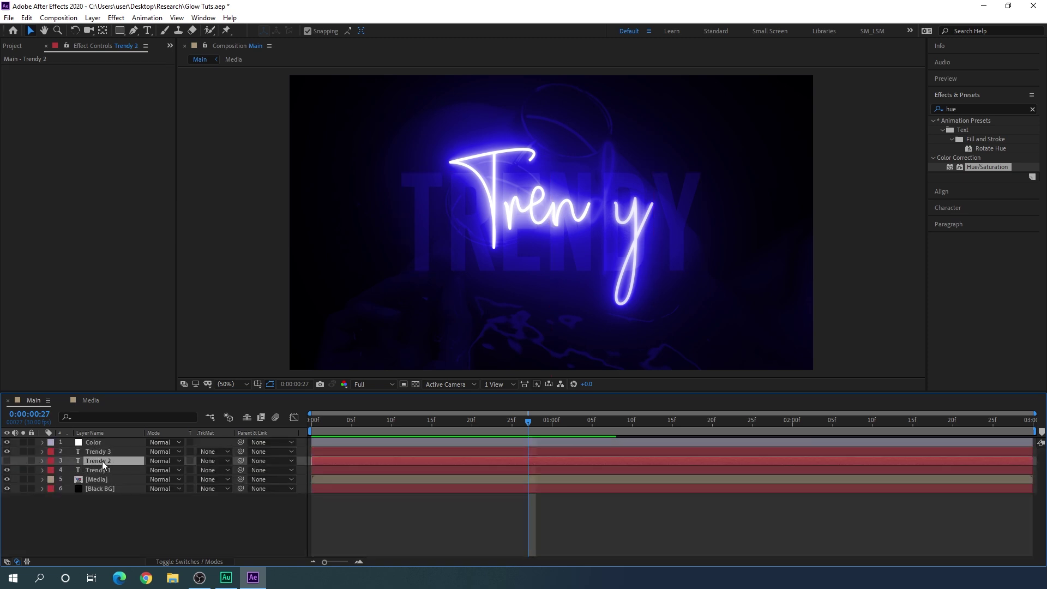
click(6, 461)
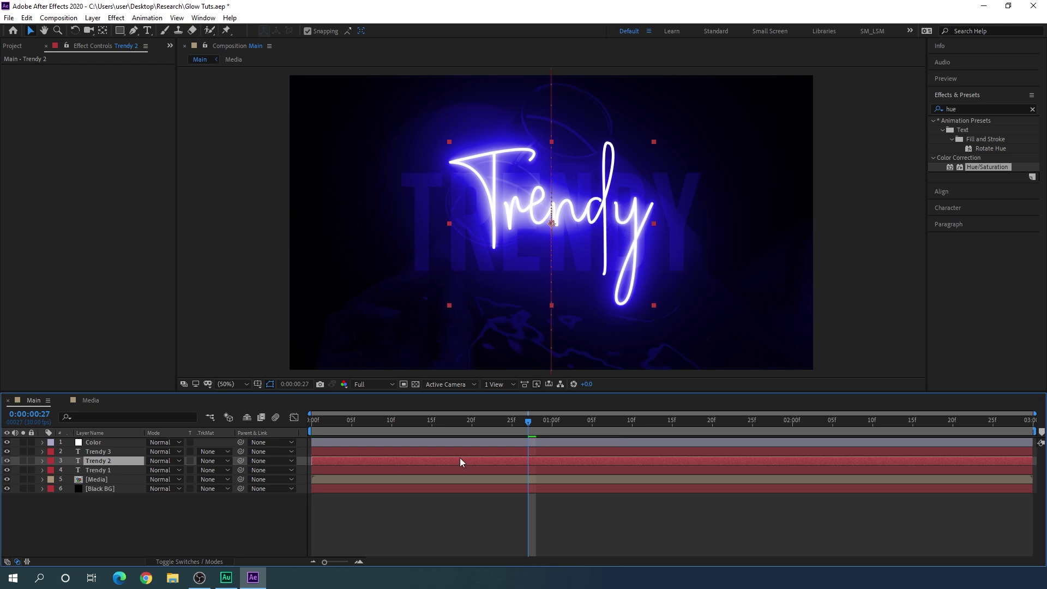
click(448, 421)
key(t)
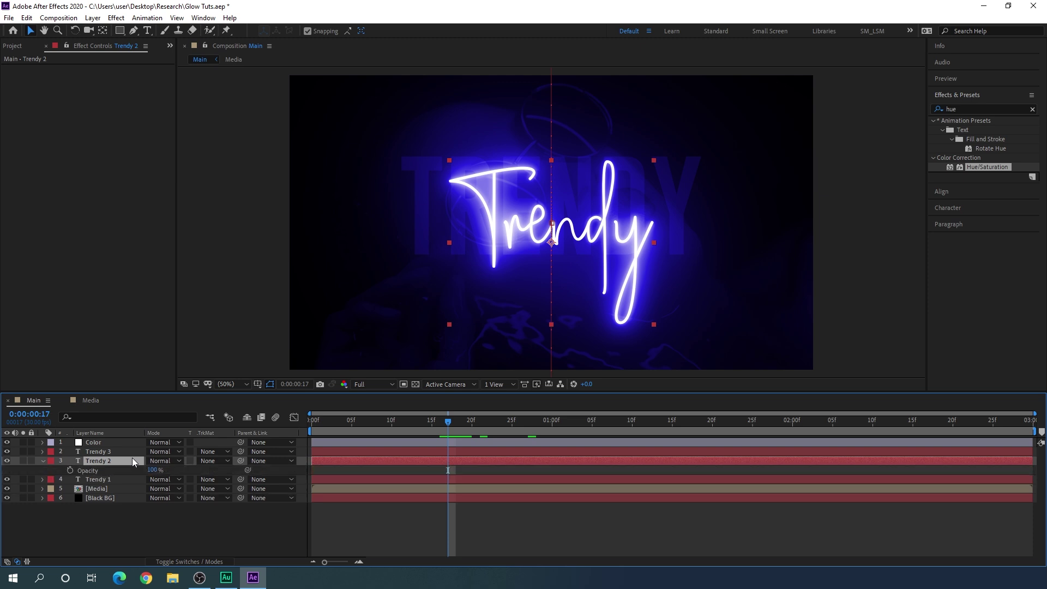
click(155, 470)
text(25)
key(Return)
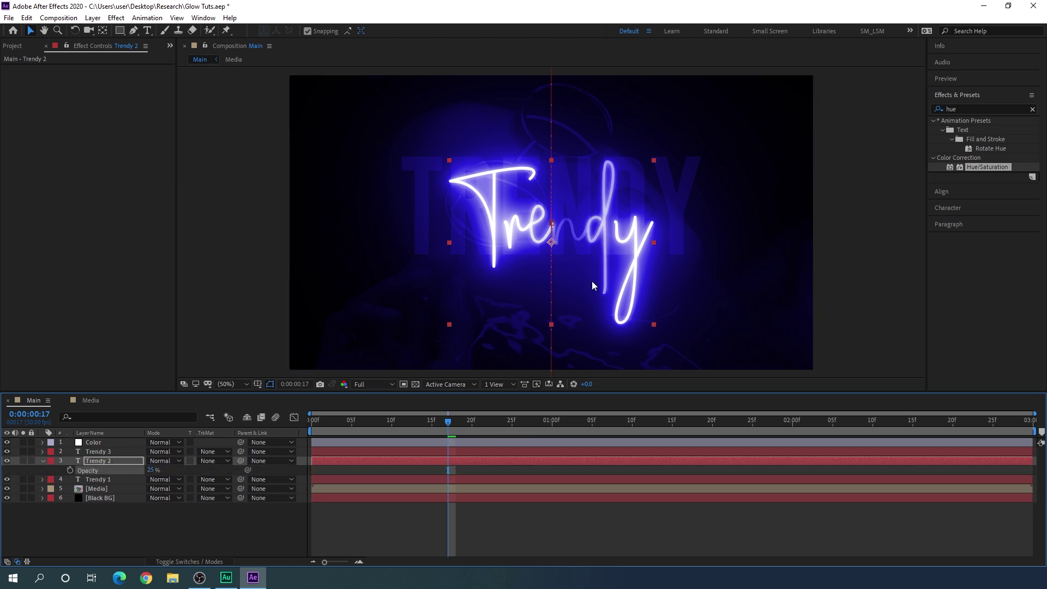
key(period)
drag(548, 419, 521, 443)
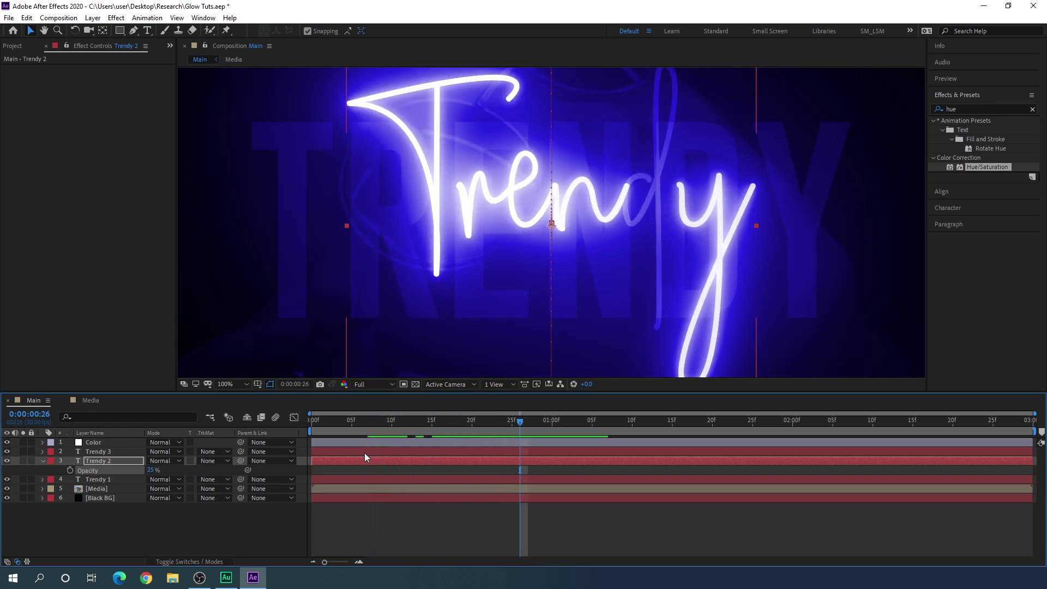
click(43, 461)
click(133, 507)
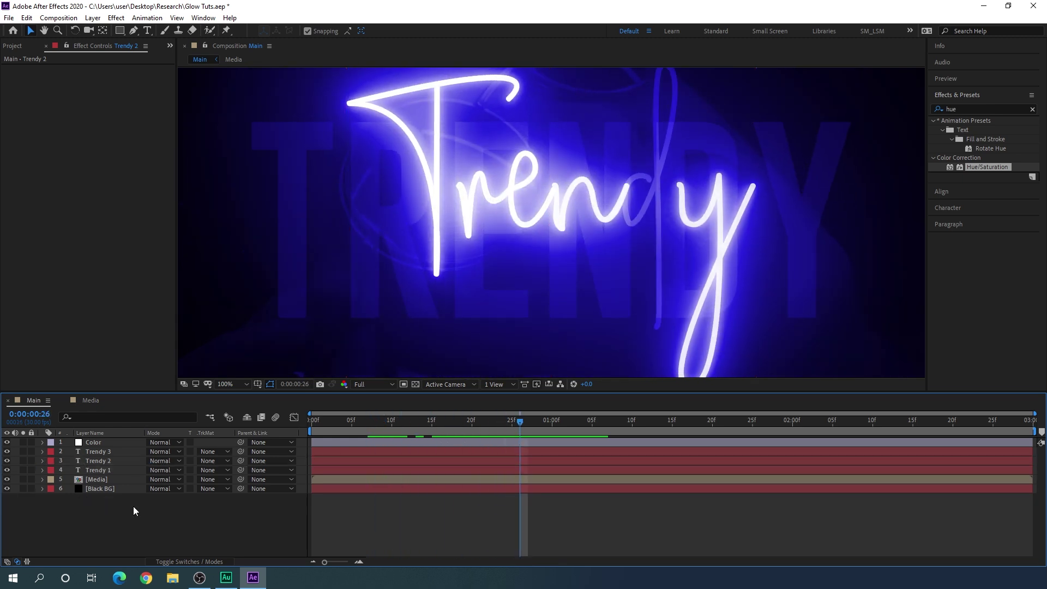
Turn the Trendy 2 and Trendy 3 layers into 3D layers
click(100, 460)
ctrl+click(117, 452)
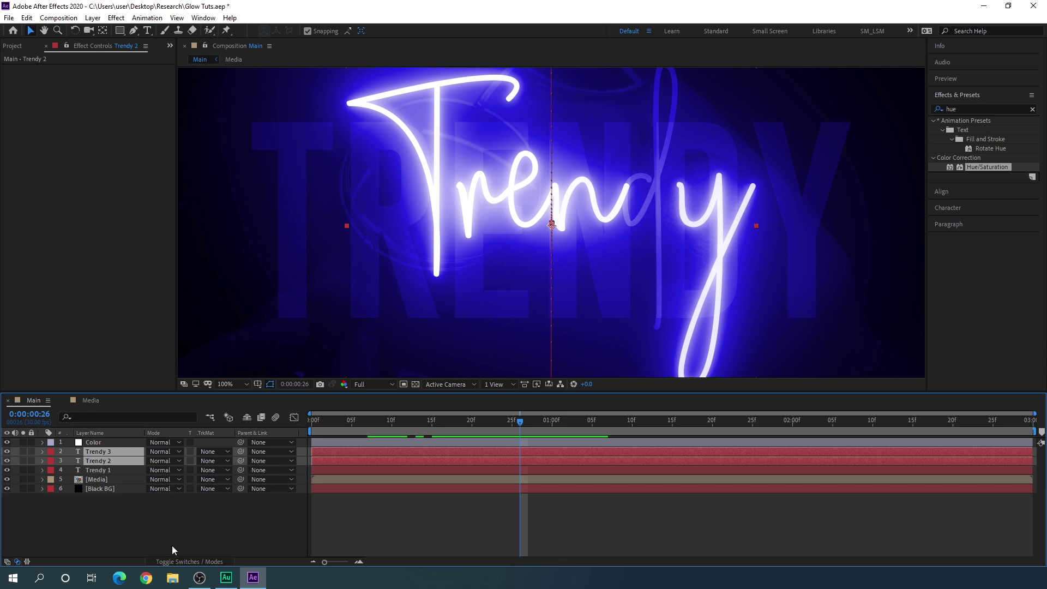
click(200, 561)
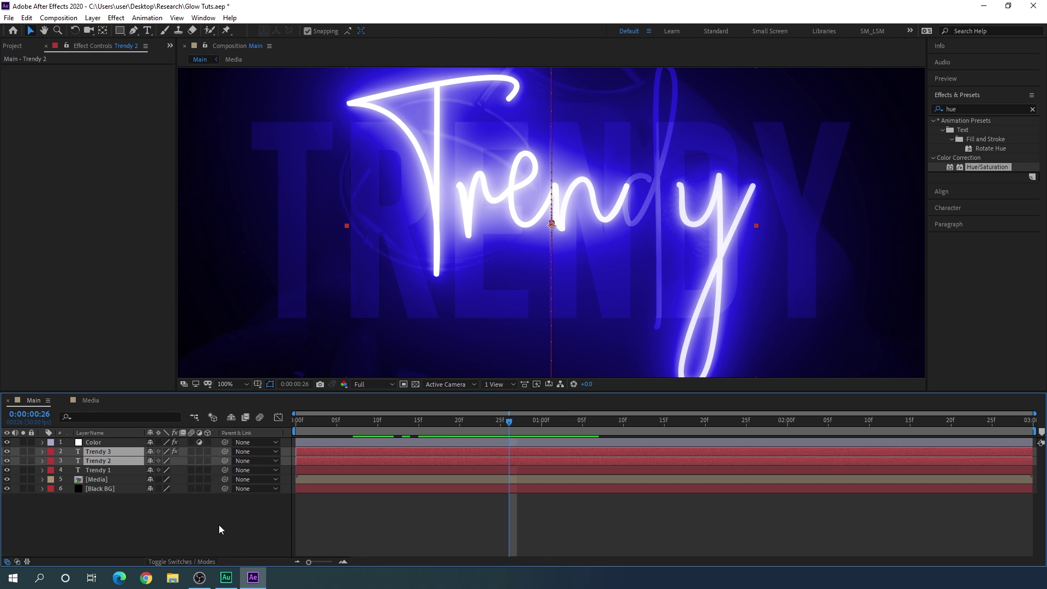
click(208, 453)
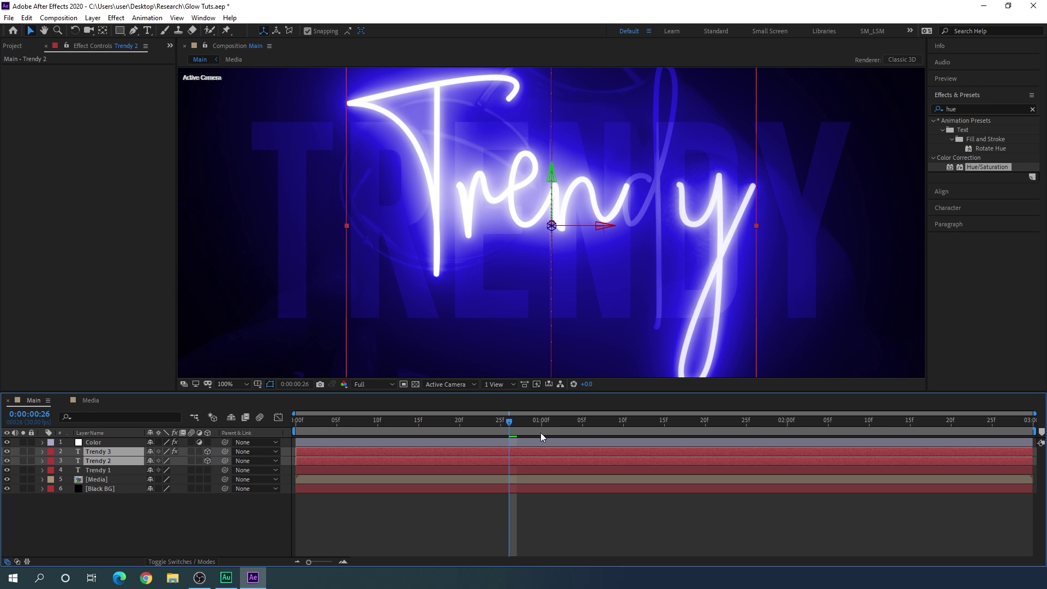
Keyframe the Y Rotation of Trendy 2 and Trendy 3 at -30° at 0:00:02:29
drag(568, 424, 1036, 427)
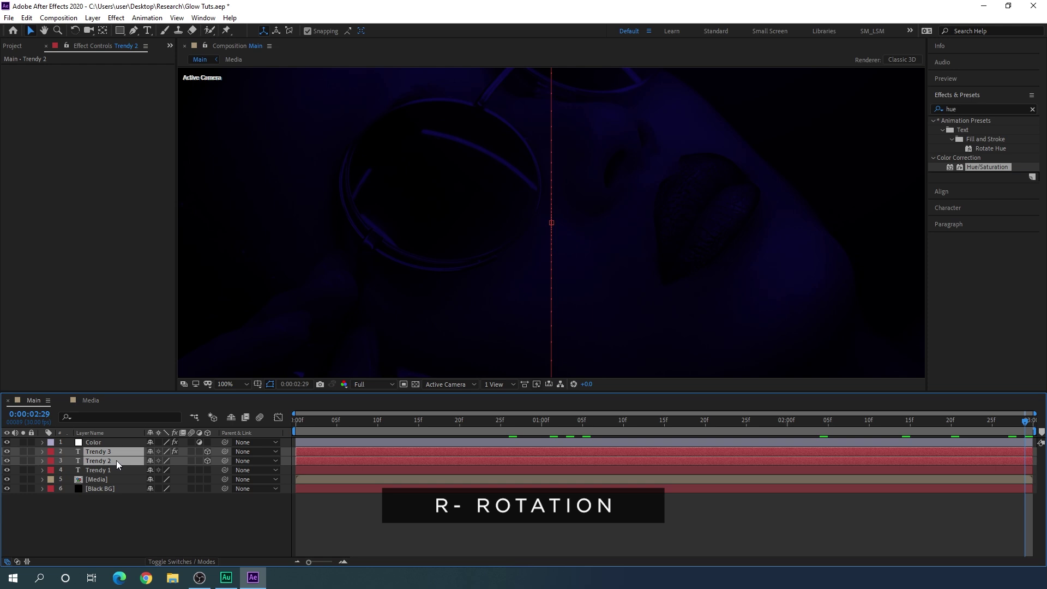
key(r)
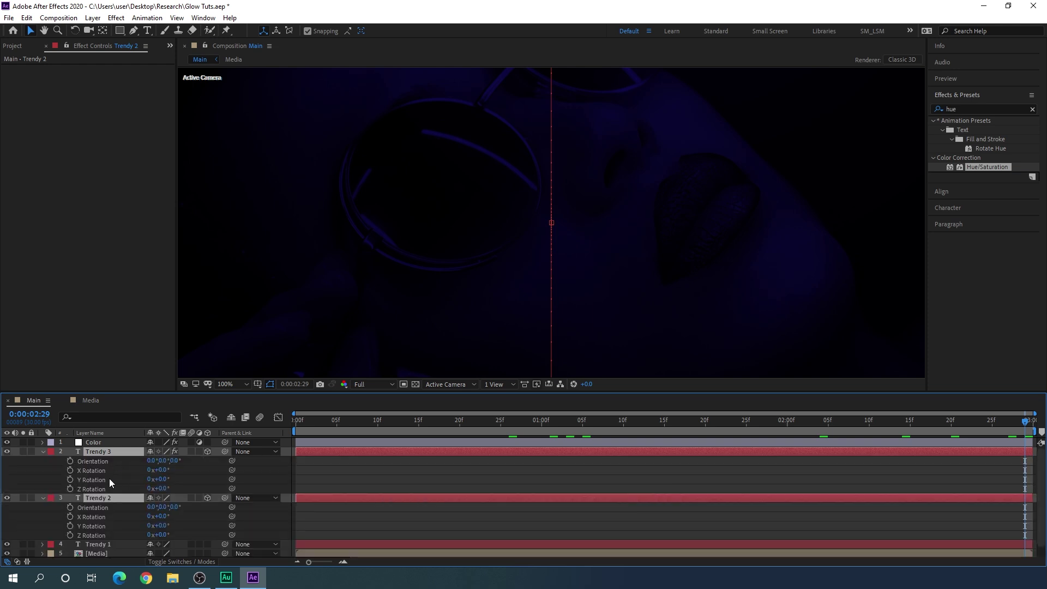
click(69, 480)
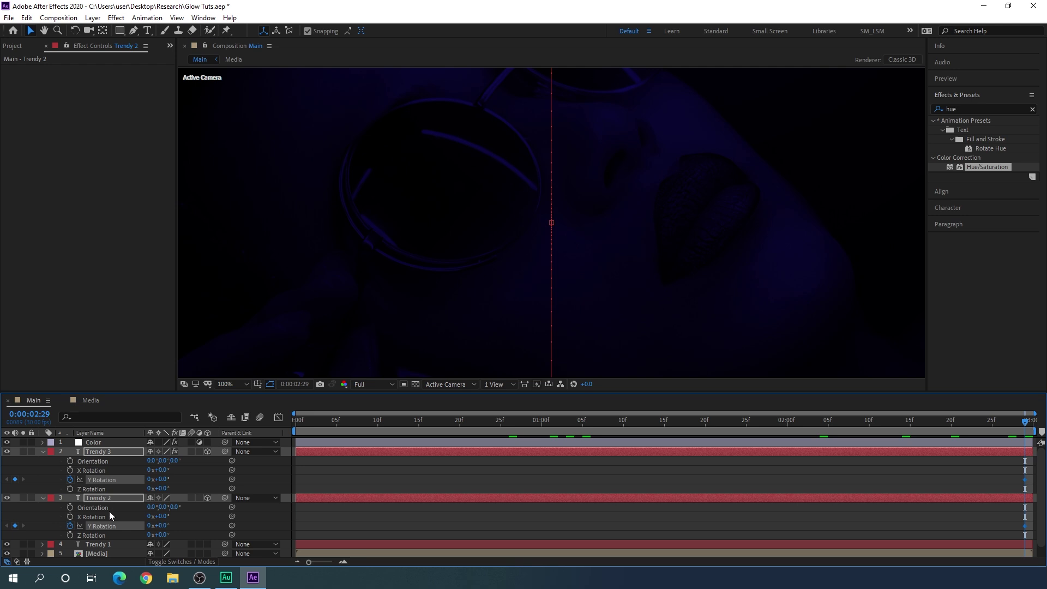
click(167, 528)
text(-30)
key(Return)
Add a 30° Y Rotation keyframe to Trendy 2 and Trendy 3 at 0:00:00:00, check the rotation and collapse both layers
drag(406, 424, 284, 440)
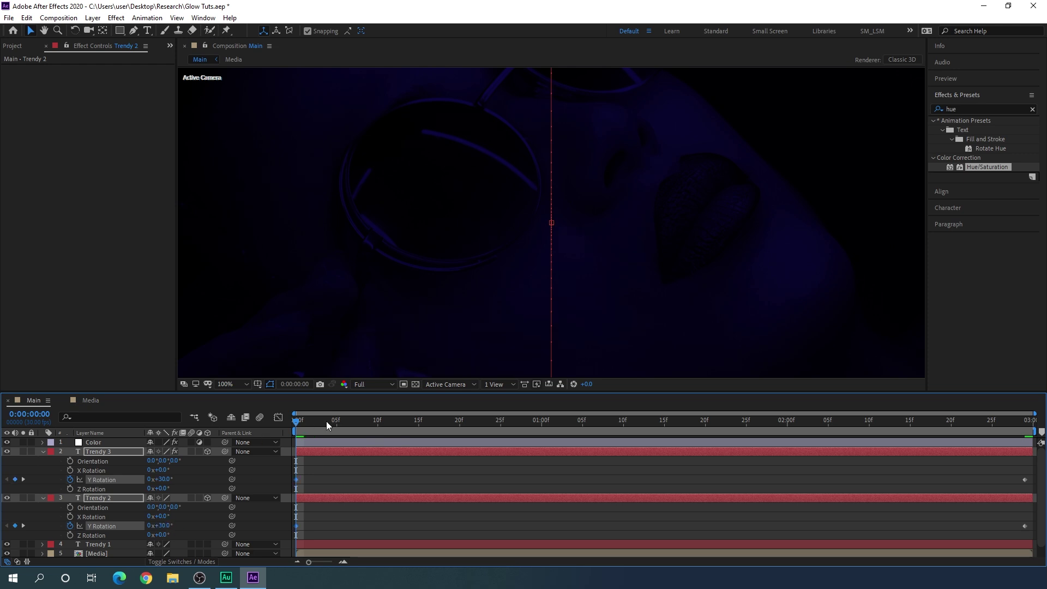
drag(332, 420, 443, 420)
click(43, 452)
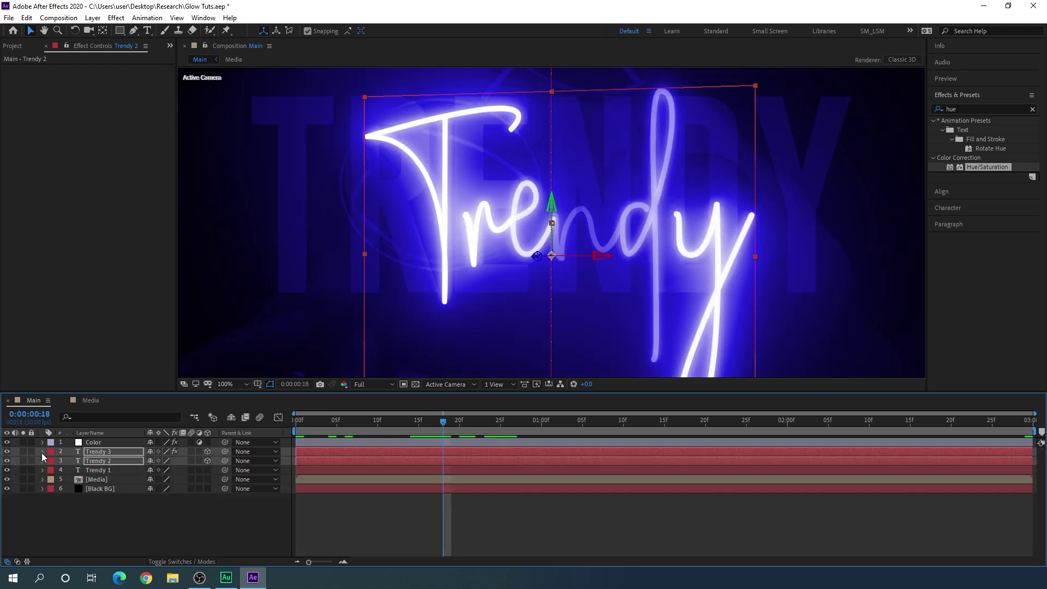
click(143, 519)
Fit the composition up to 100% in the viewer and preview the animation from the start in the maximized viewer
click(231, 387)
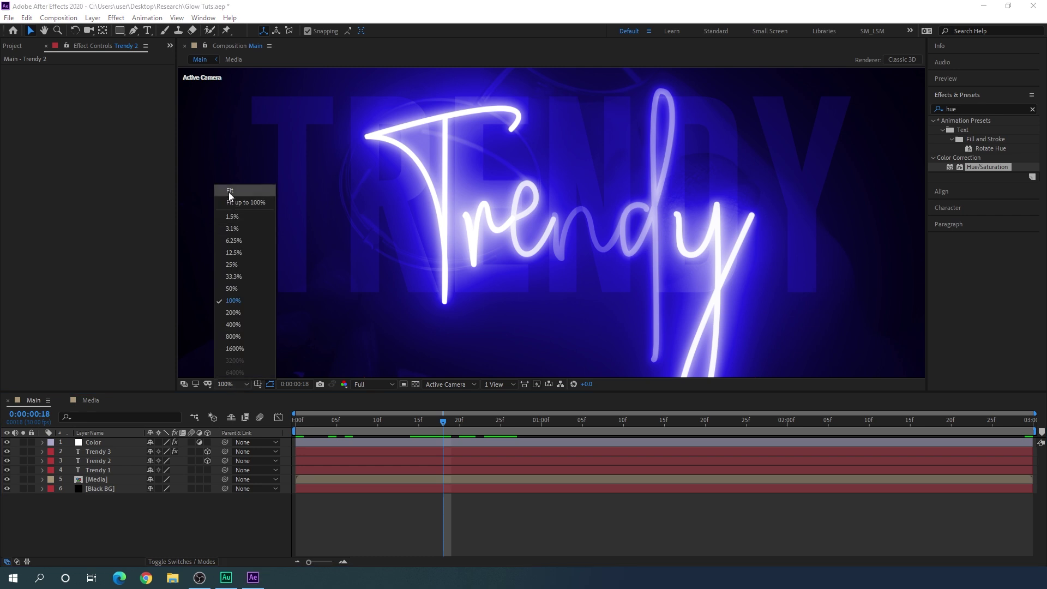
click(230, 203)
drag(430, 431, 283, 437)
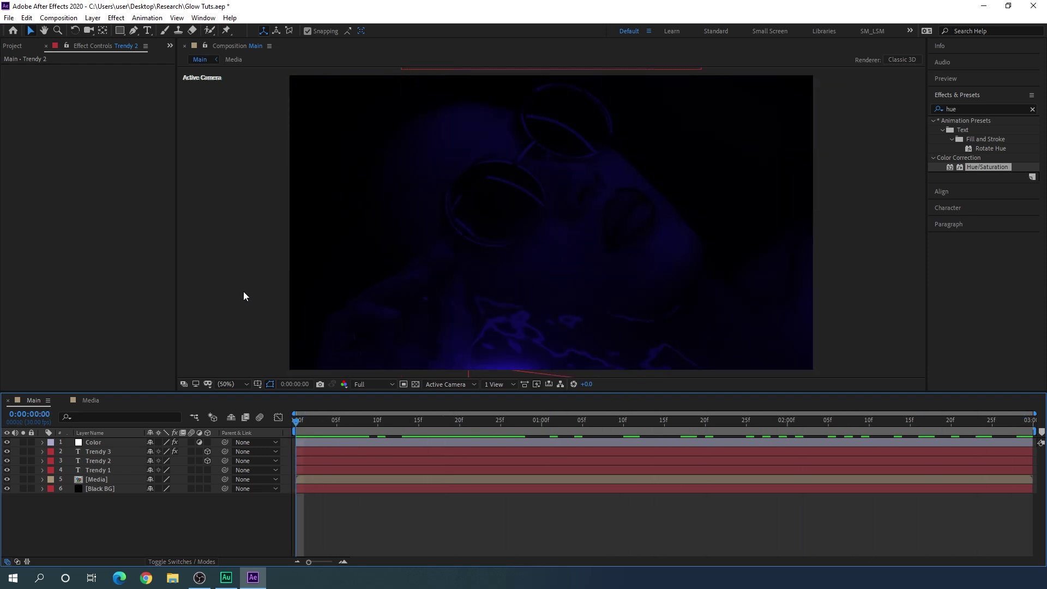
key(grave)
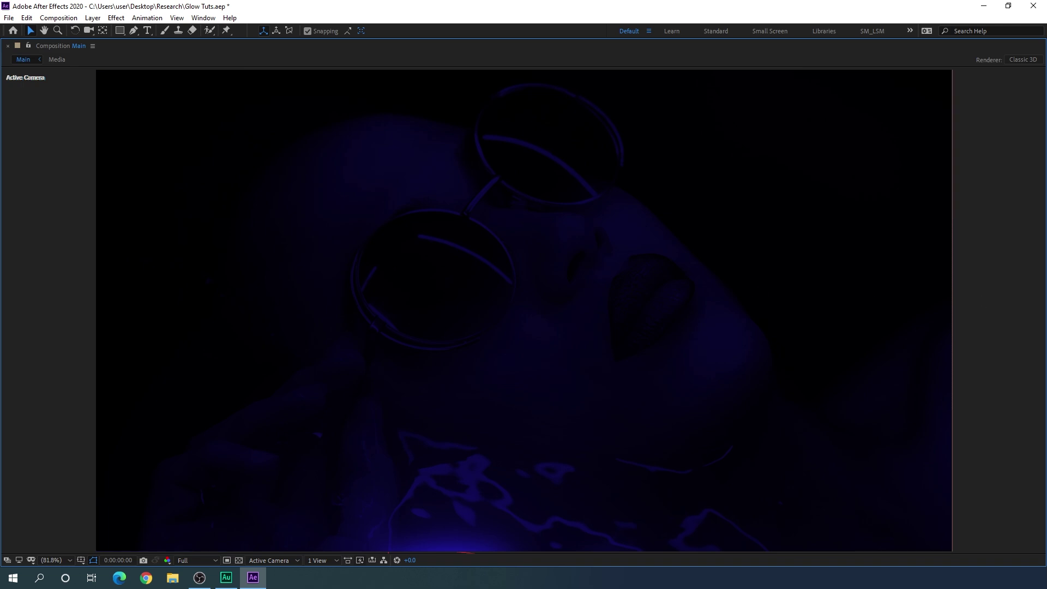
key(space)
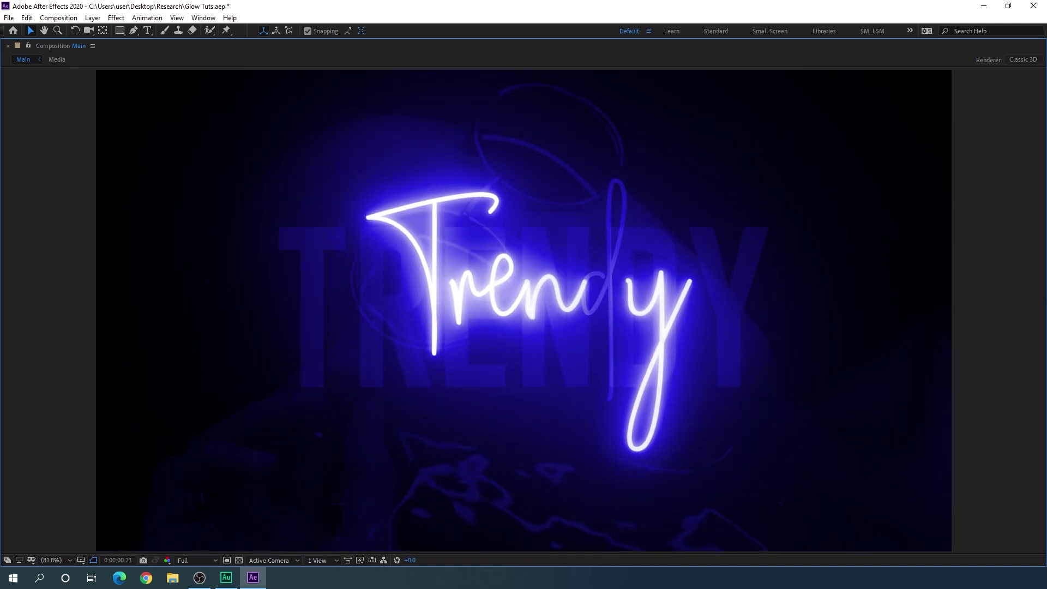